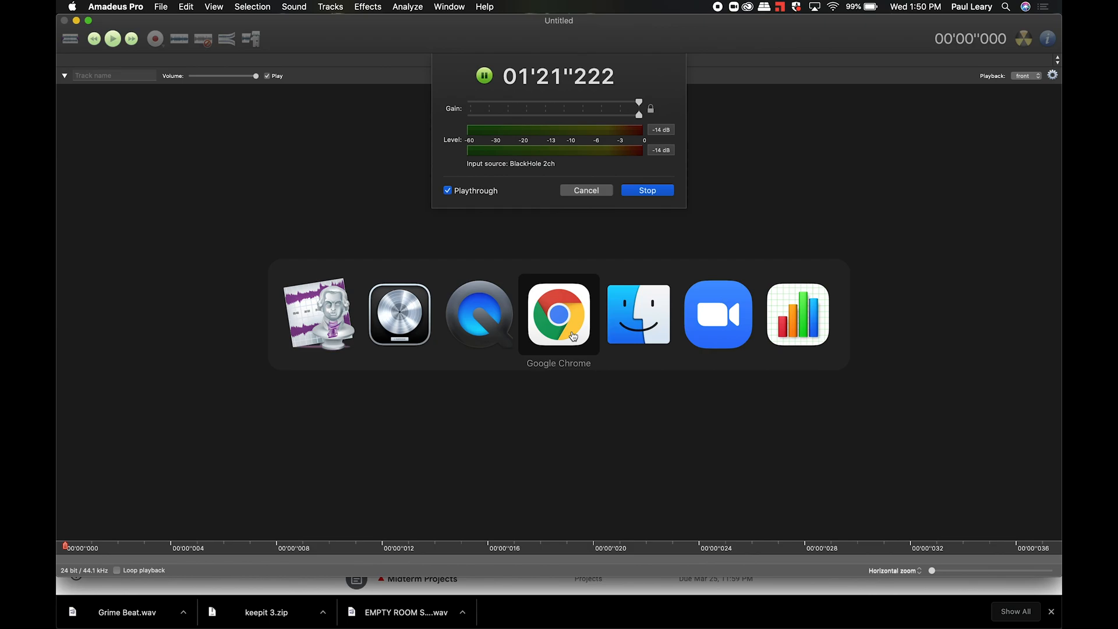
- Switch to Google Chrome and expand the Wednesday, March 31 and Friday, April 2 lessons in the classwork list
click(573, 336)
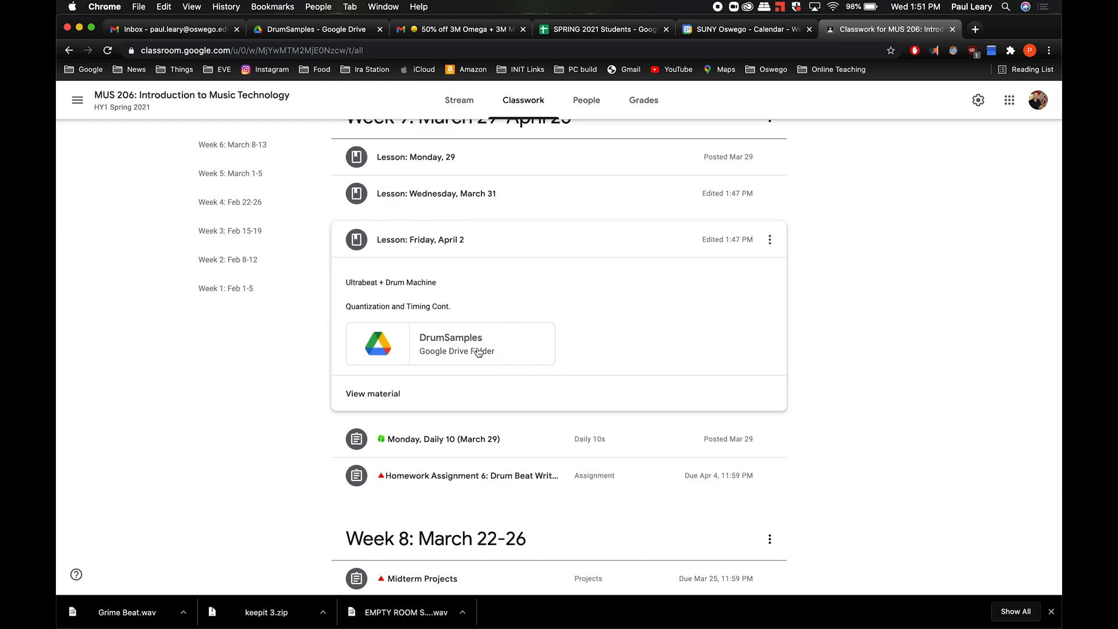
click(491, 201)
scroll(485, 291, down, 1)
scroll(477, 314, down, 1)
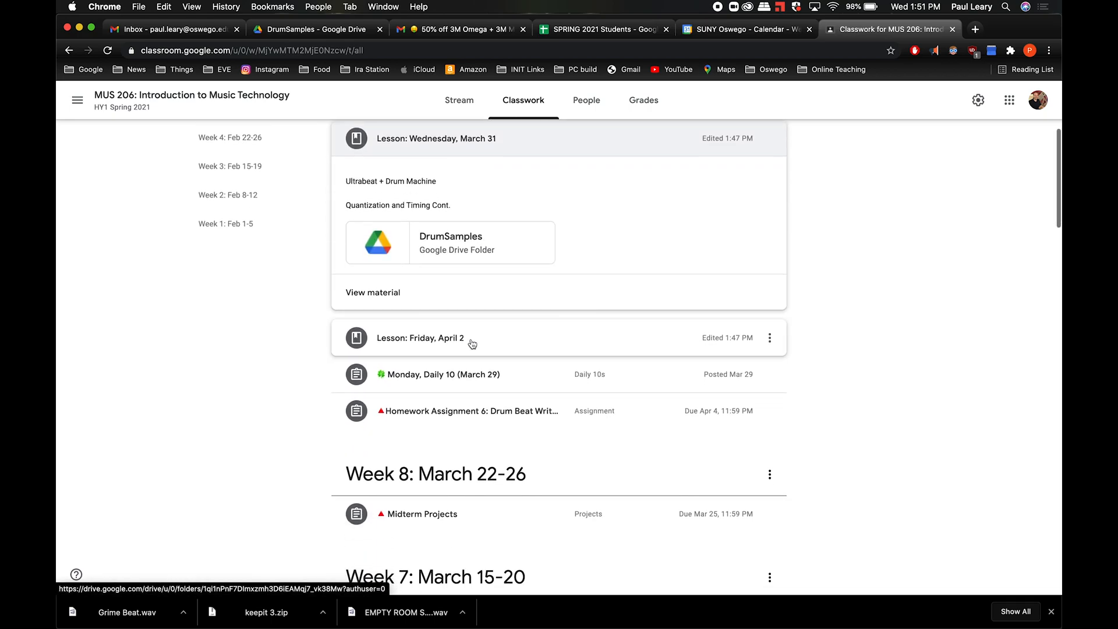
click(469, 342)
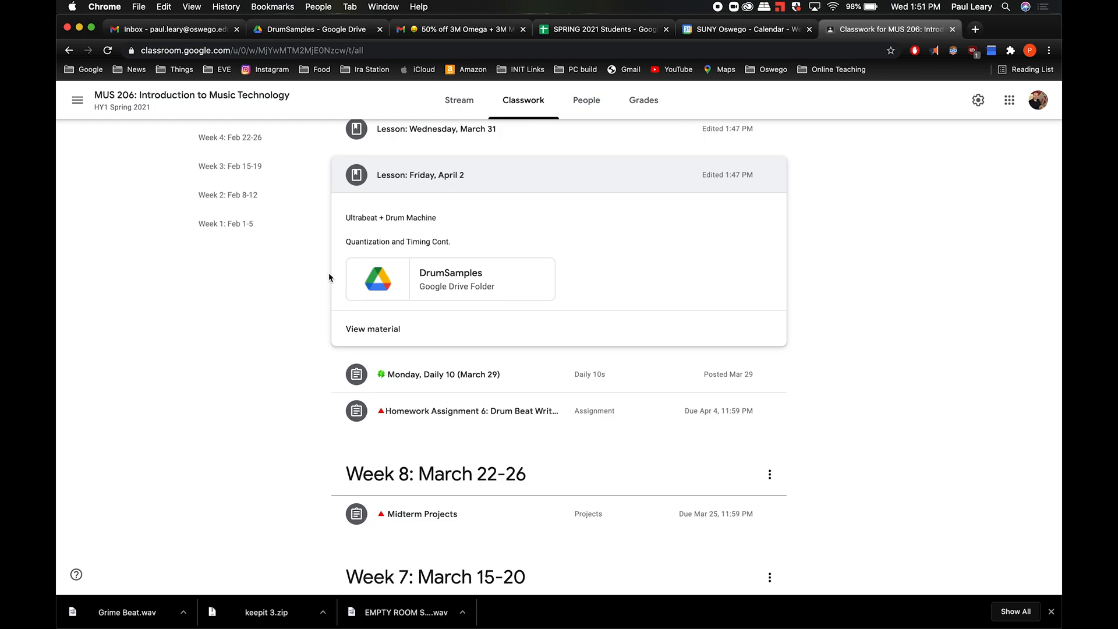
- Switch to Logic Pro, close the Musical Typing window and show the global tracks
key(super+Tab)
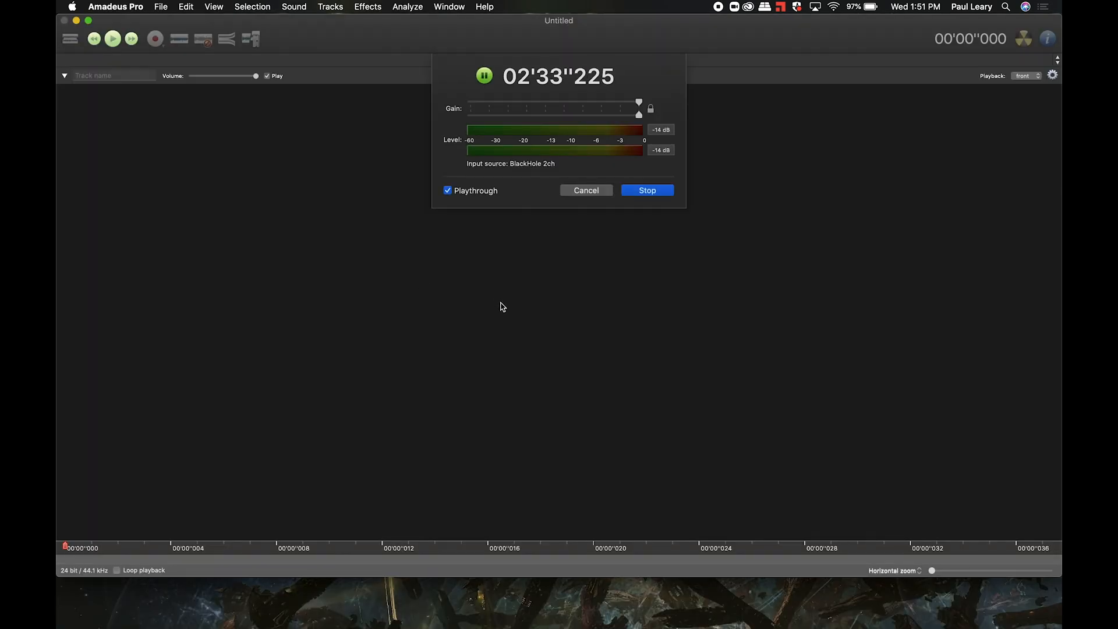
key(super+Tab)
key(Tab)
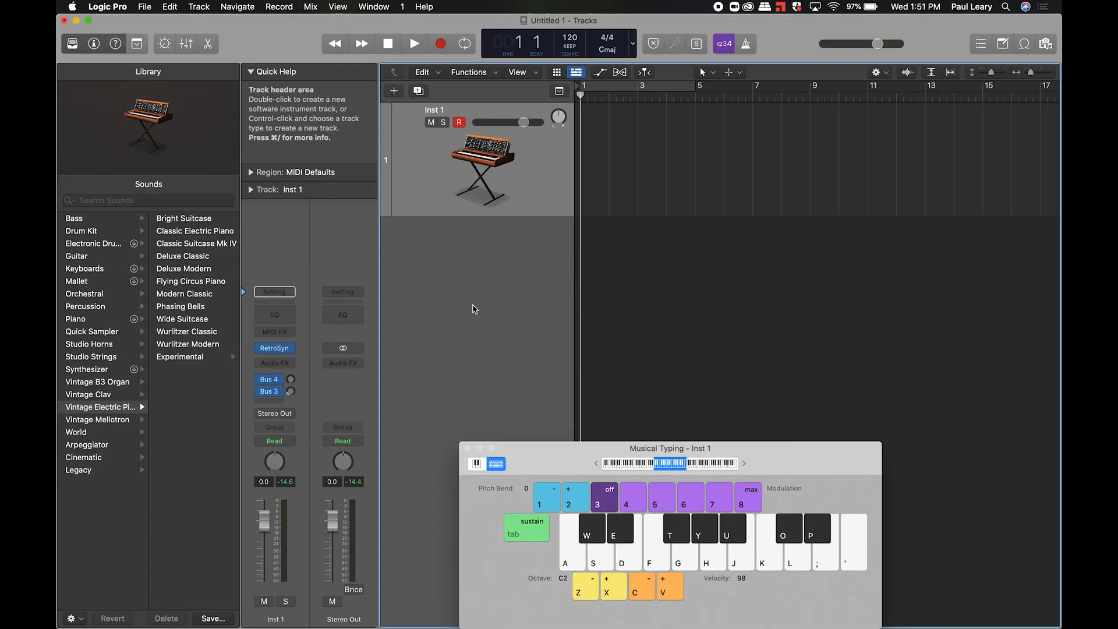
click(467, 449)
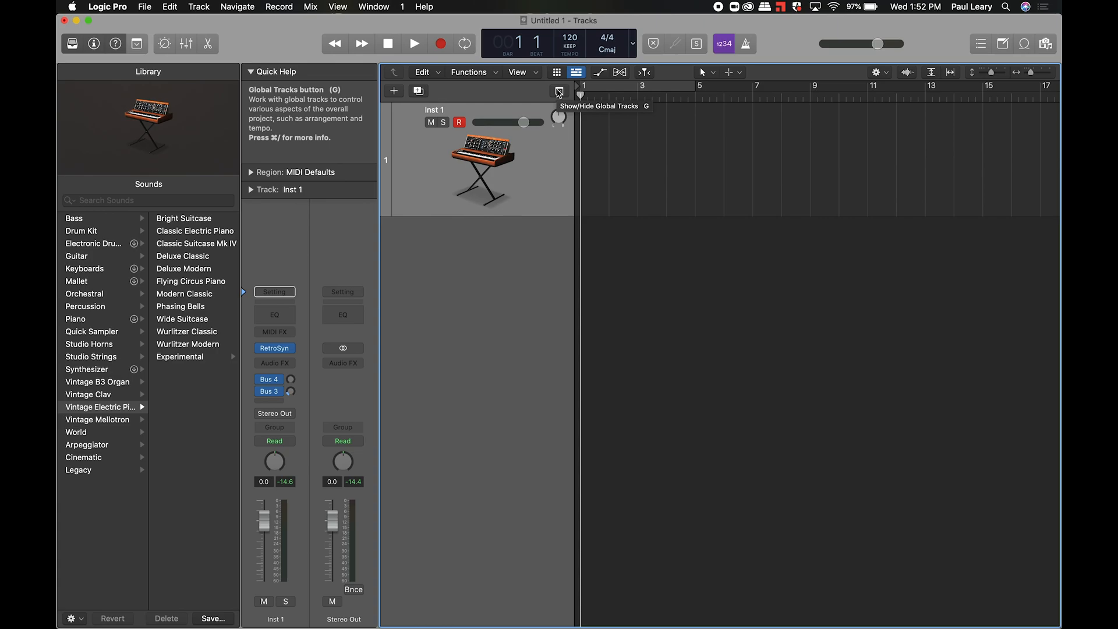
click(559, 91)
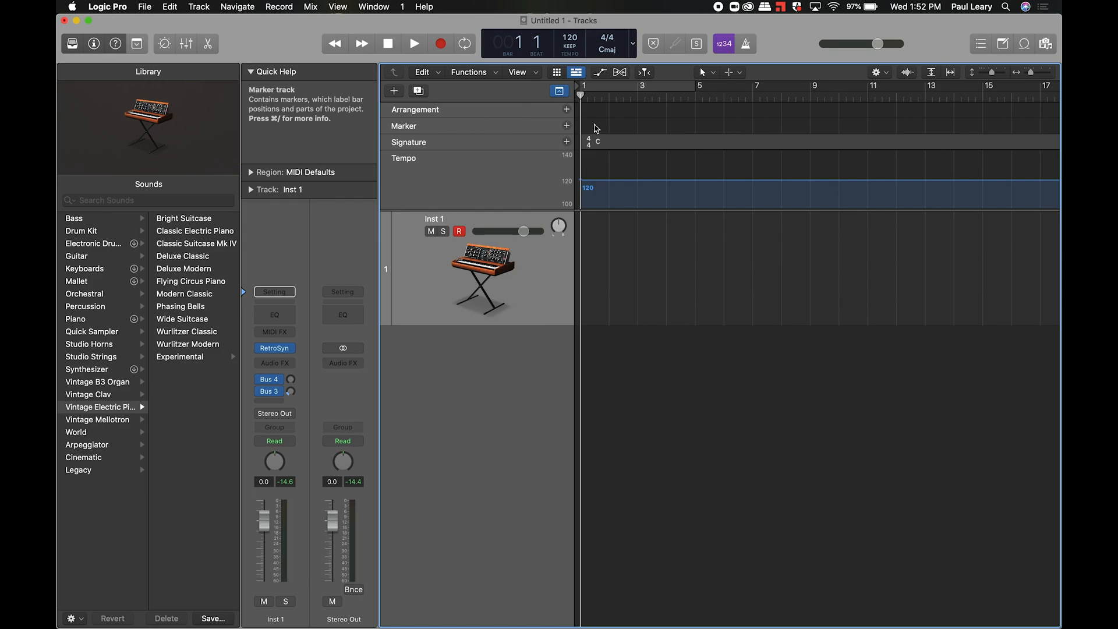
- Create a marker at bar 1 in the Marker track with the Pencil tool and name it Intro
key(t)
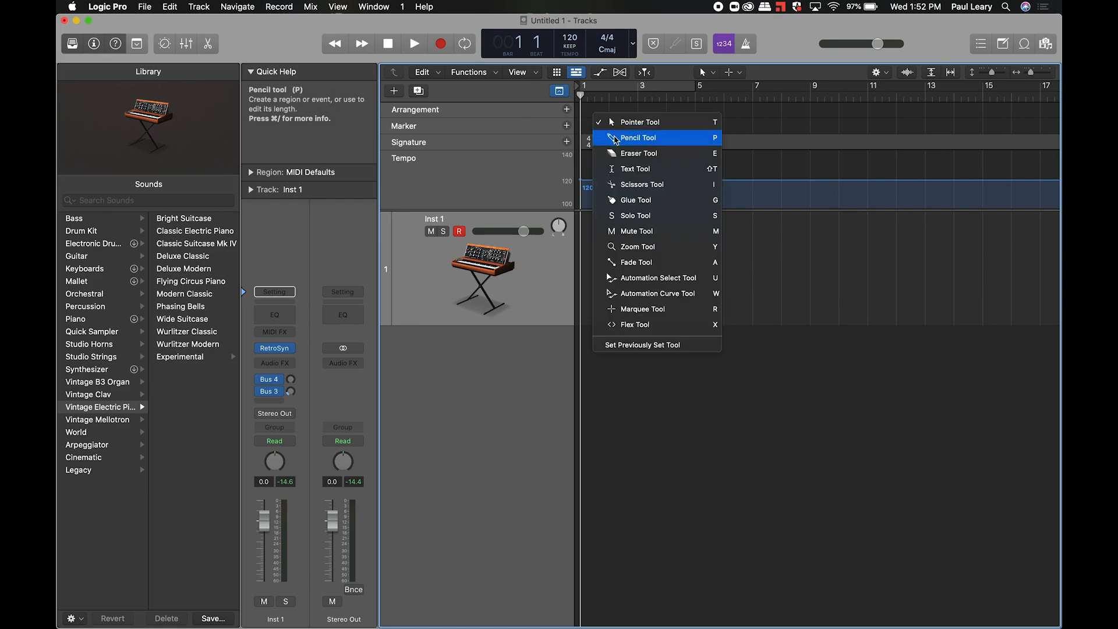
click(617, 140)
click(587, 126)
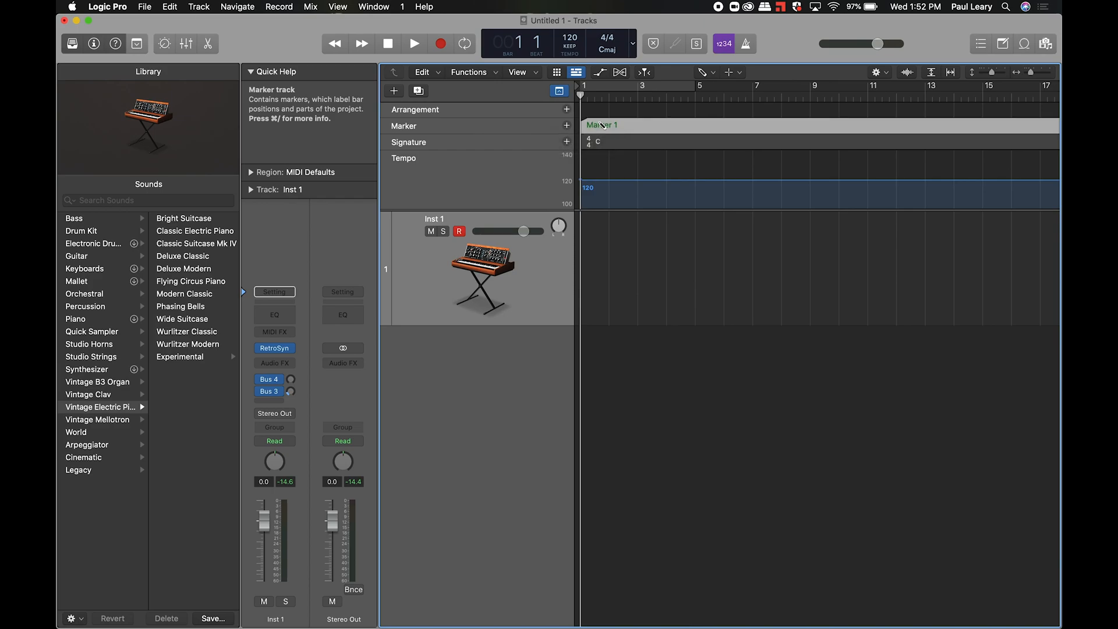
key(t)
click(628, 120)
double_click(611, 123)
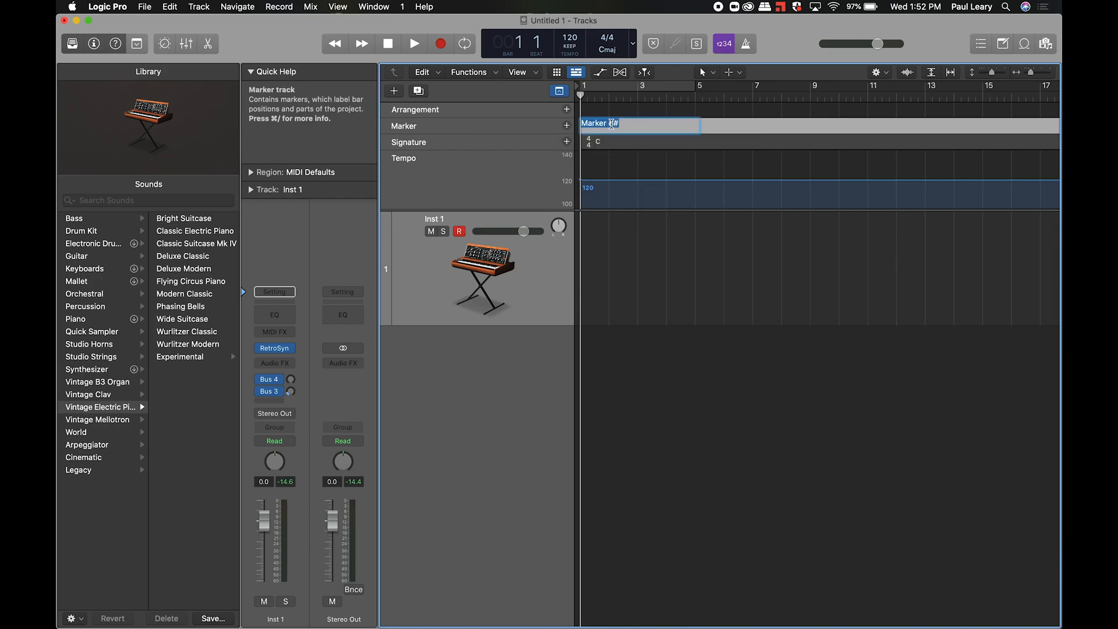
text(Intro)
key(Return)
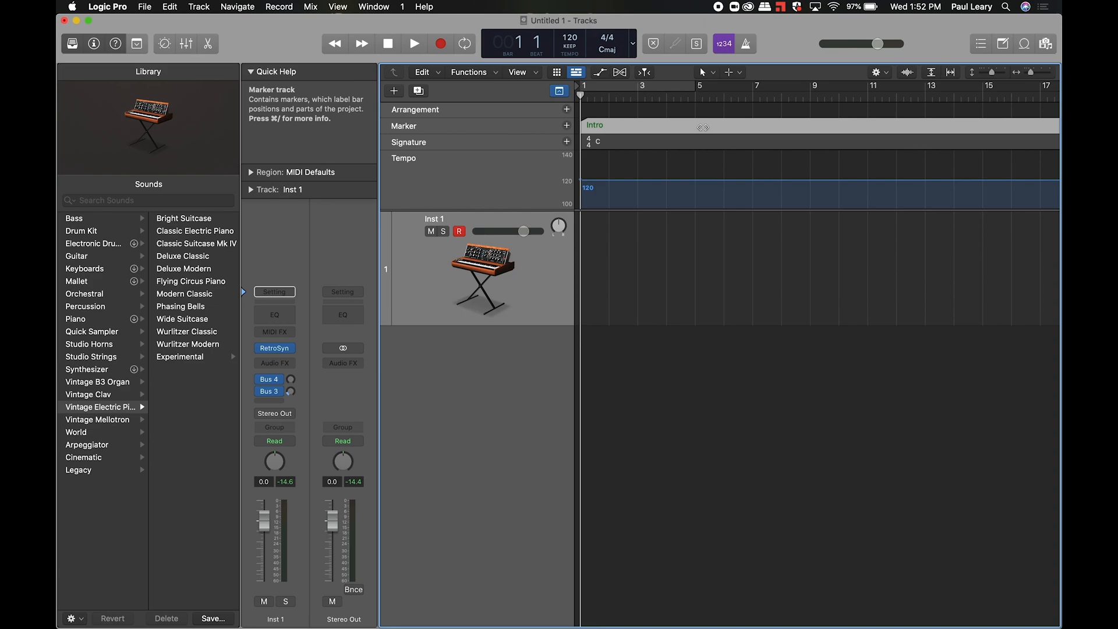
- Add a second marker at bar 5 in the Marker track and name it Verse I
key(t)
click(703, 129)
click(702, 126)
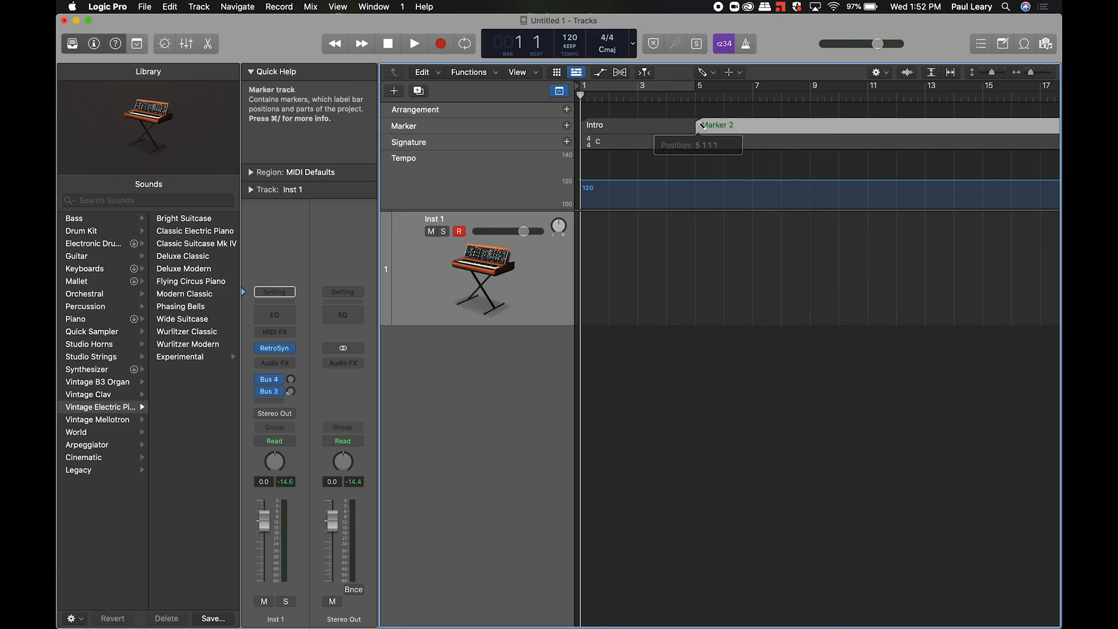
double_click(707, 125)
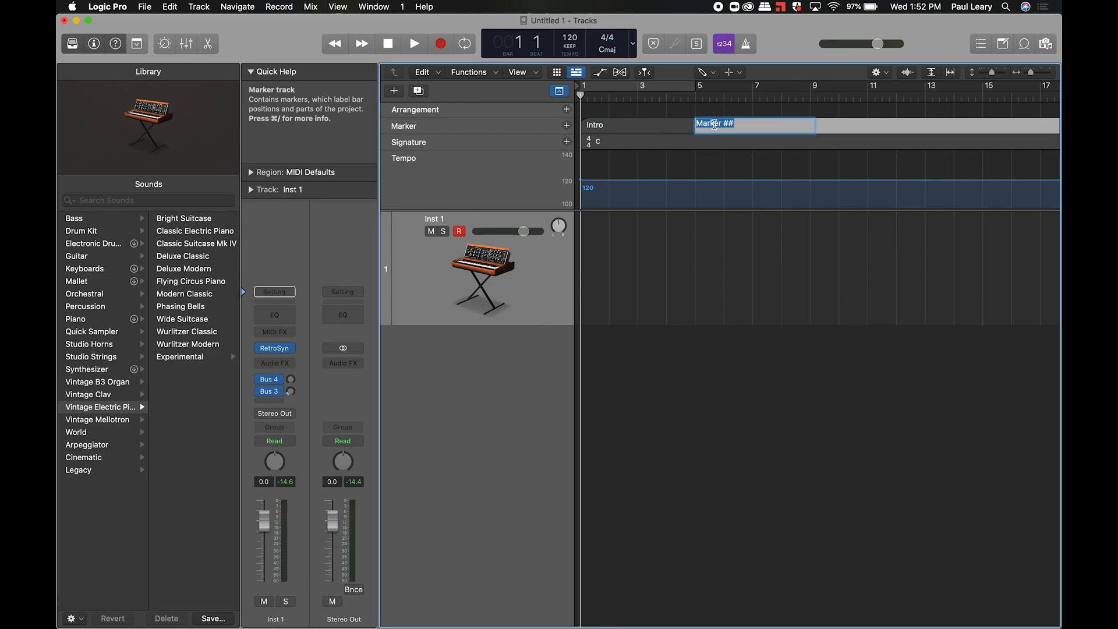
text(Verse 1)
key(Return)
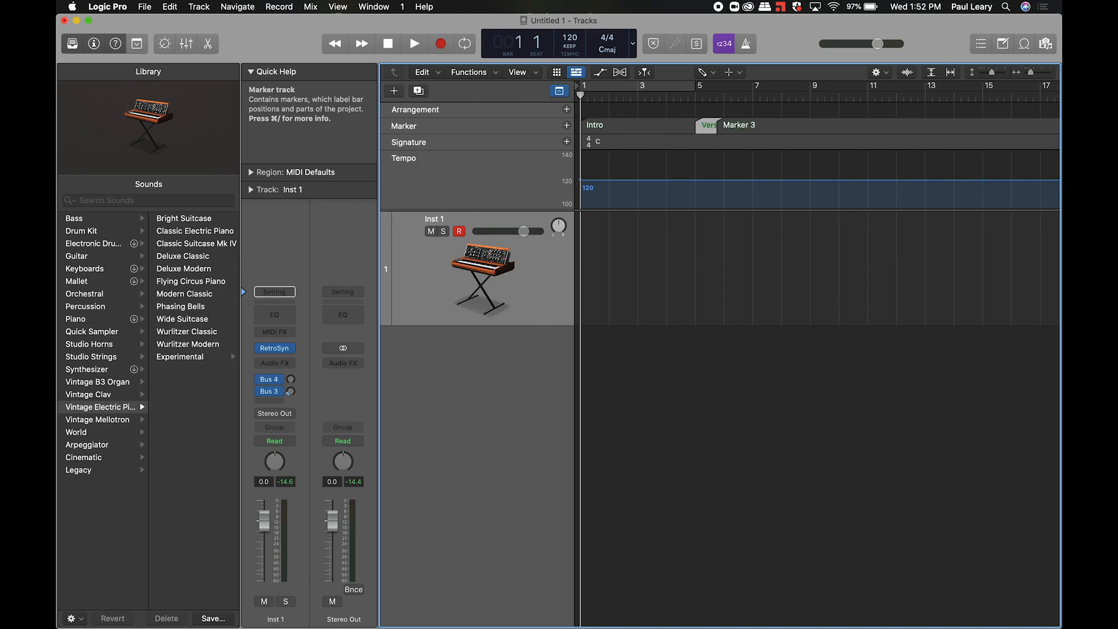
- Delete the stray extra marker that follows the Verse I marker, using the Pointer tool
key(t)
key(t)
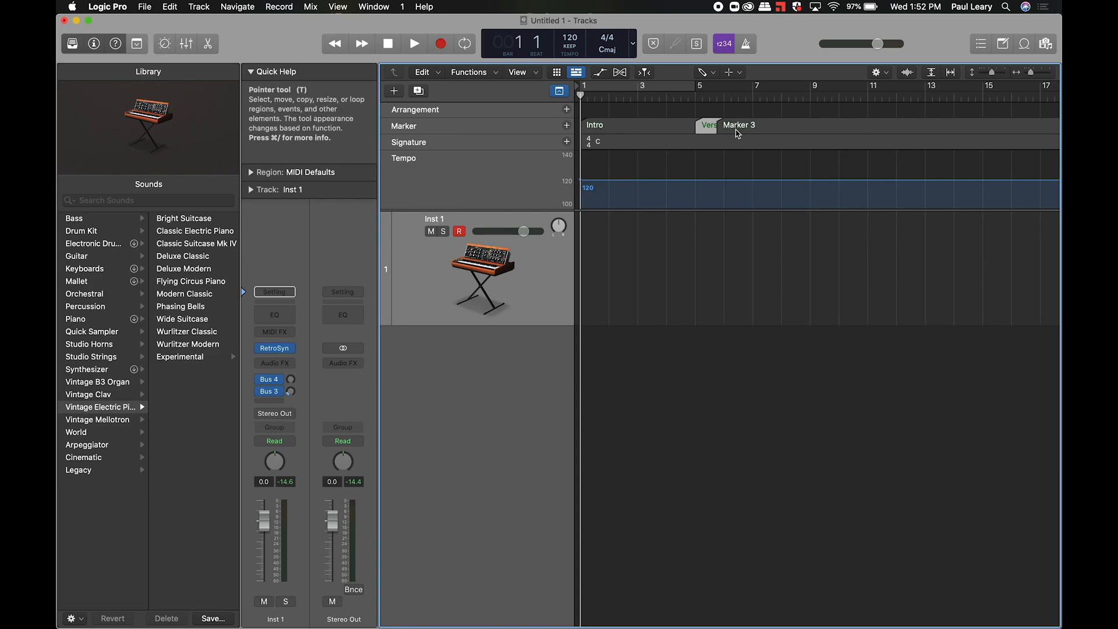
click(738, 131)
key(Delete)
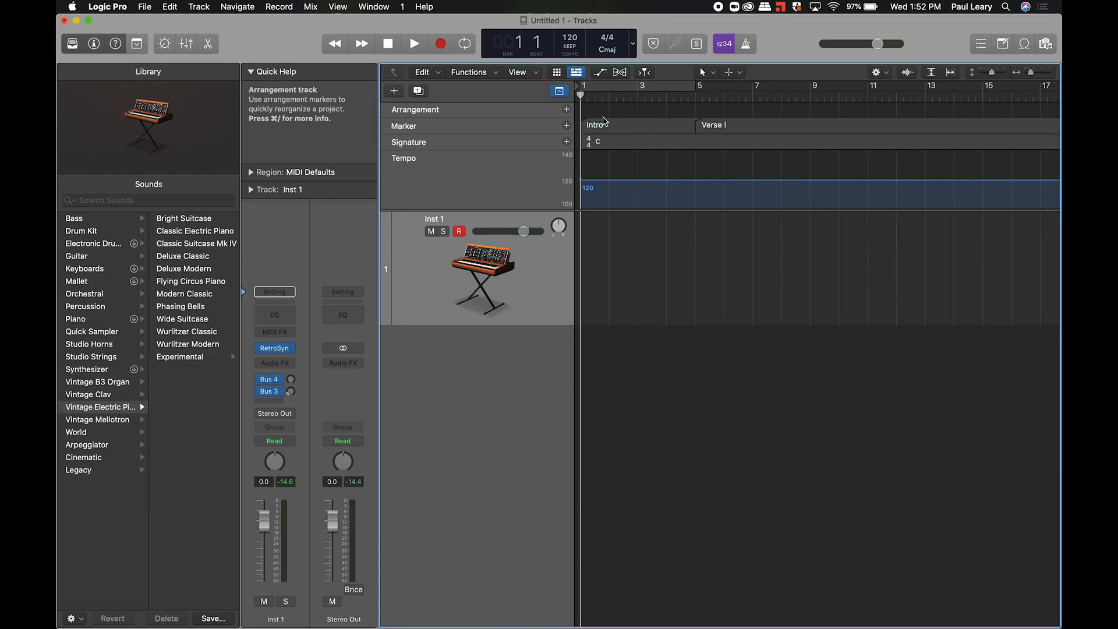
- Color the Intro marker red and the Verse I marker dark blue
click(610, 127)
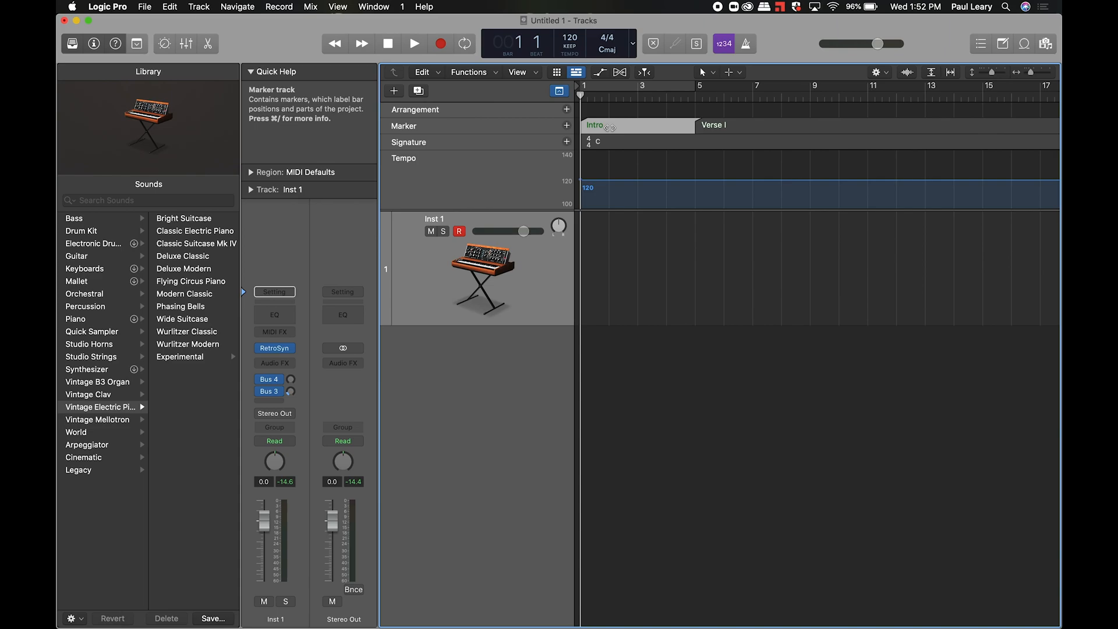
key(alt+c)
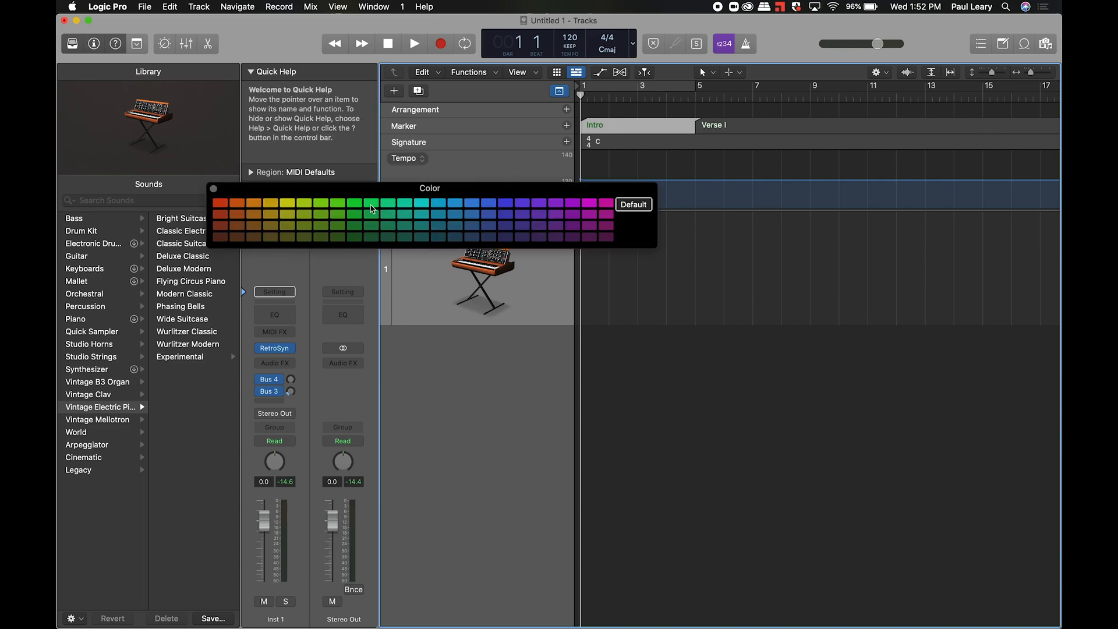
click(220, 203)
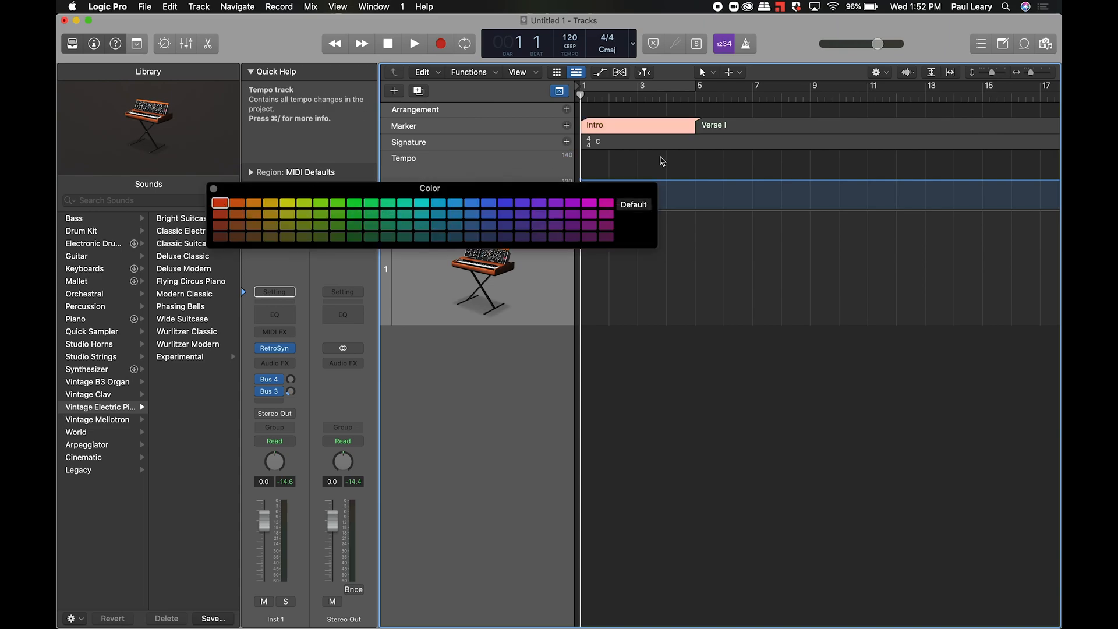
click(753, 122)
click(489, 225)
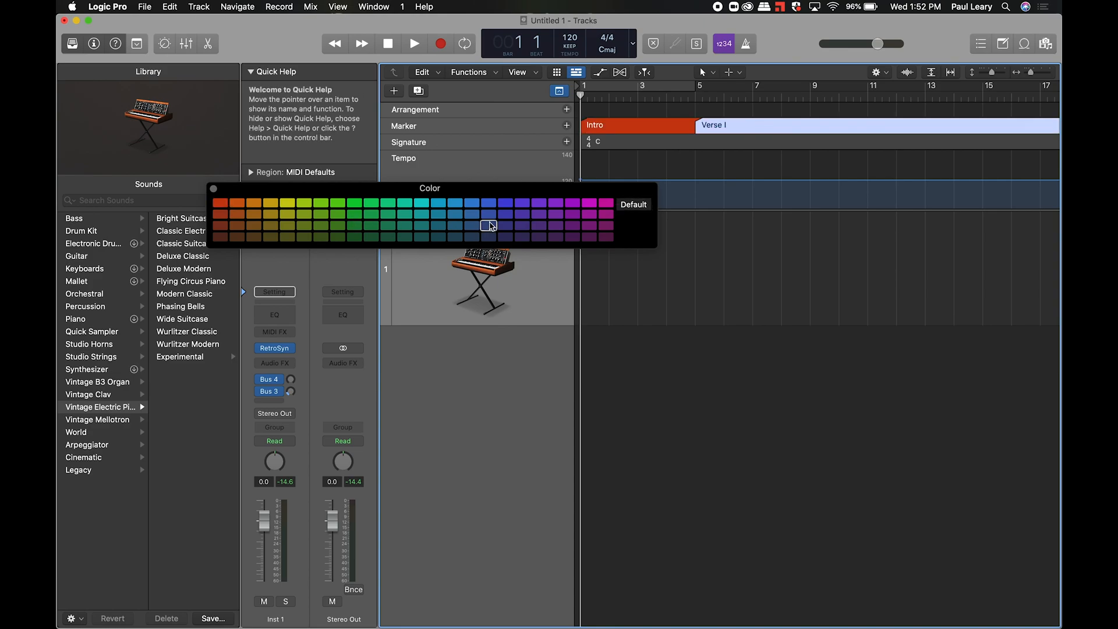
click(214, 189)
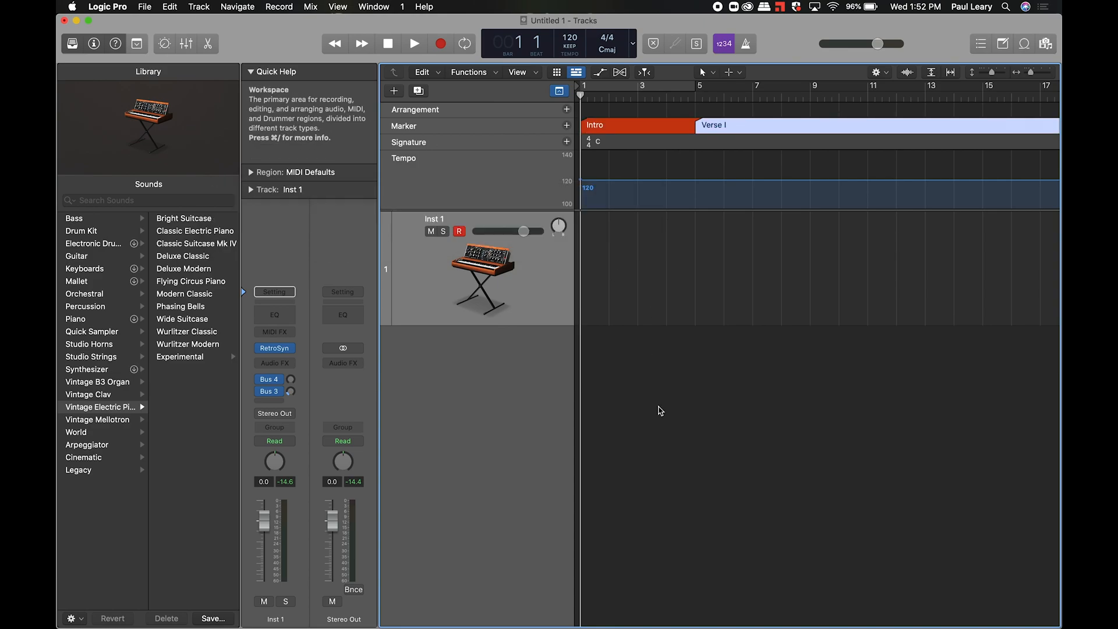
click(659, 410)
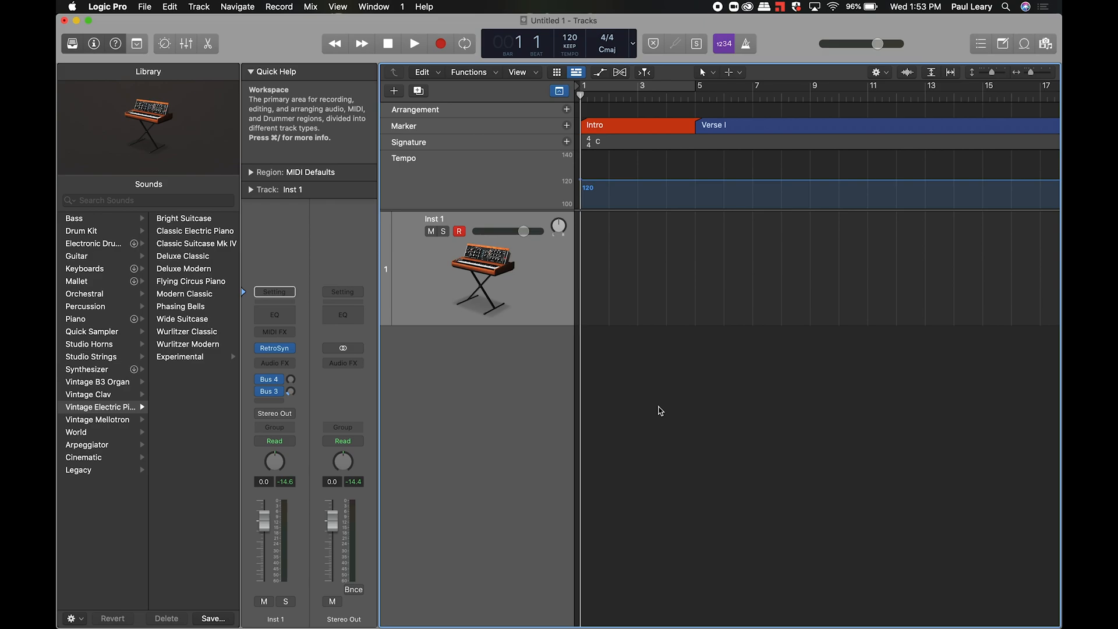
- Step the playhead forward and back through the bars and return it to the project start
key(period)
key(period)
key(period)
key(period)
key(comma)
key(comma)
key(Return)
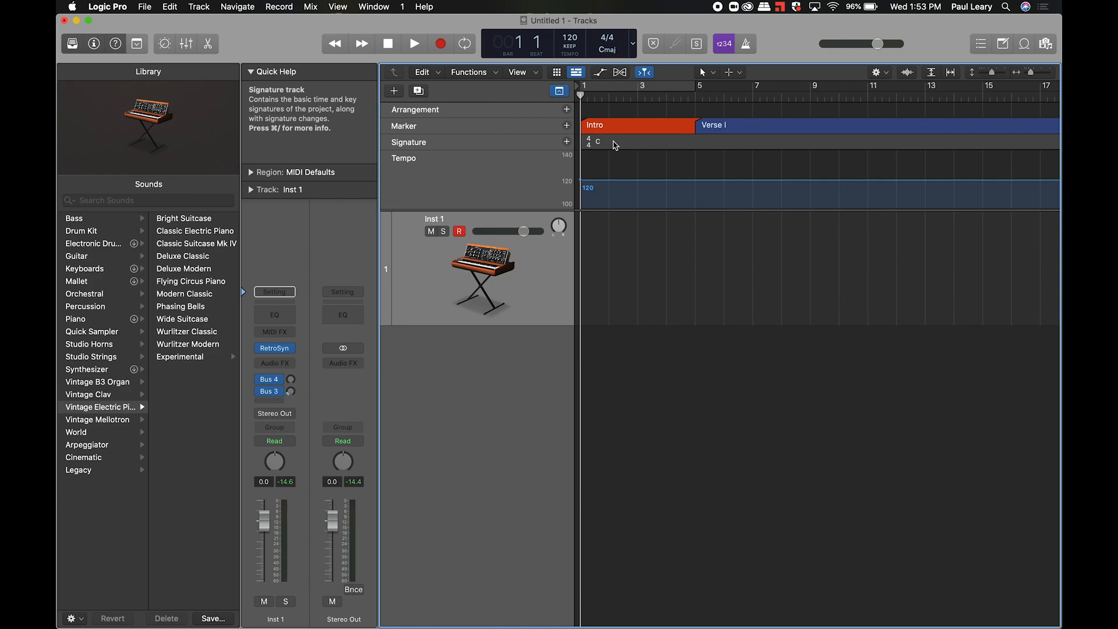
- Add time signature changes with the Pencil tool: 3/4 at bar 2, 4/4 at bar 3 and 3/4 at bar 4
key(t)
click(627, 158)
click(613, 142)
text(3)
click(639, 249)
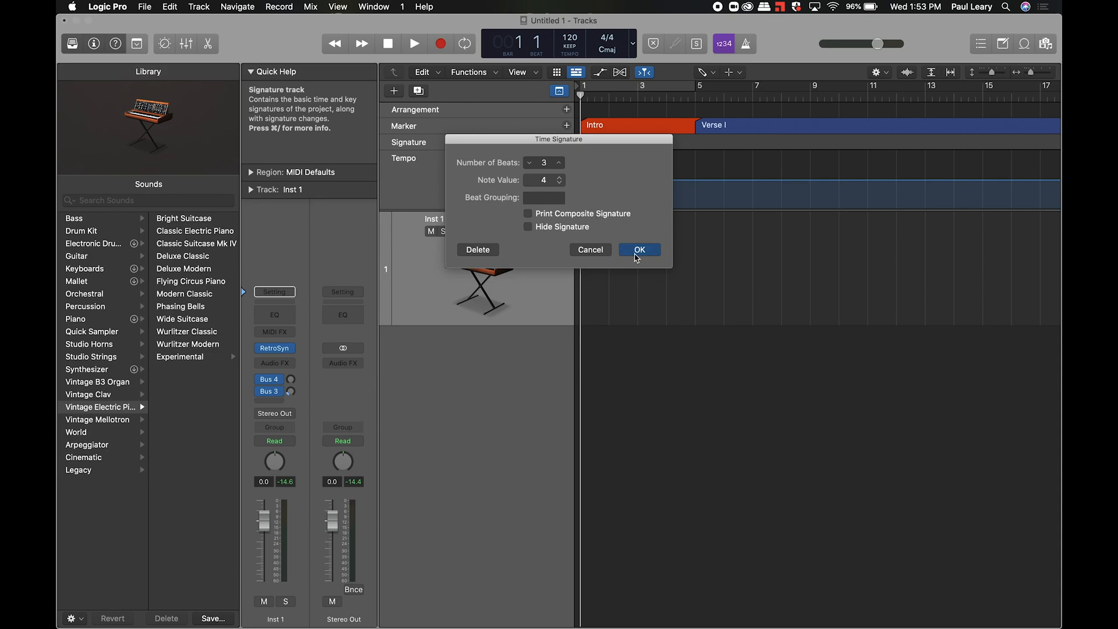
click(638, 144)
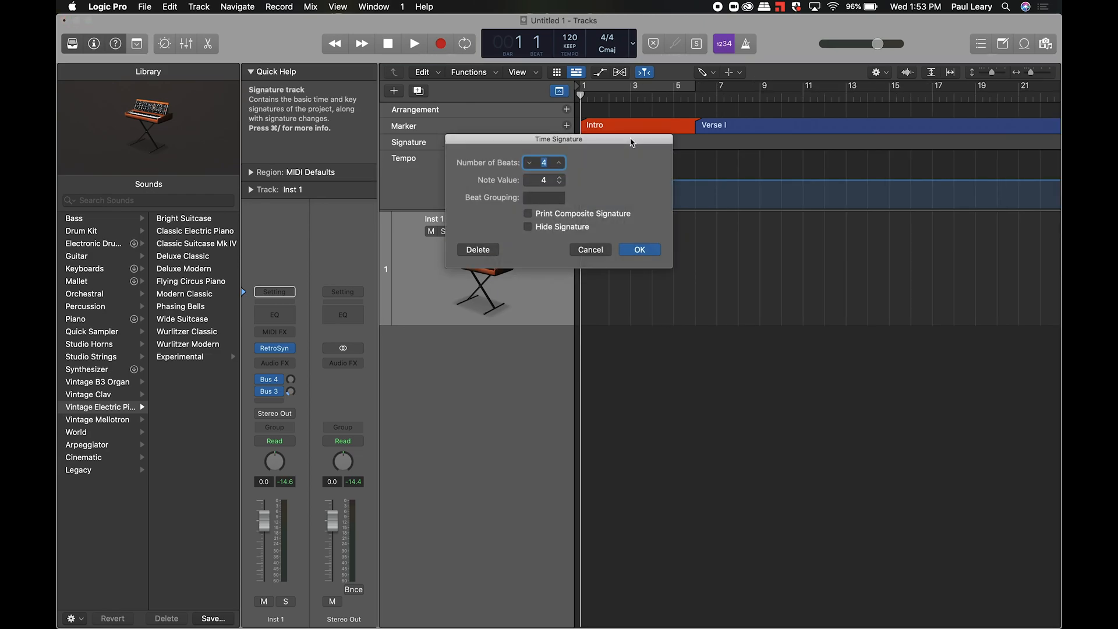
key(Return)
click(661, 142)
text(3)
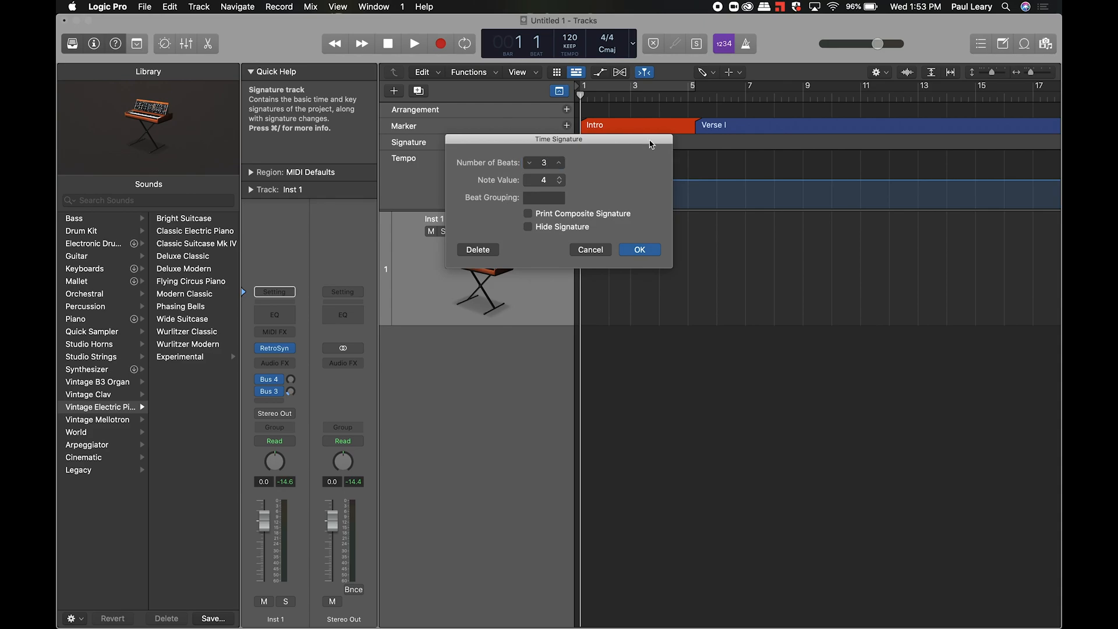
key(Return)
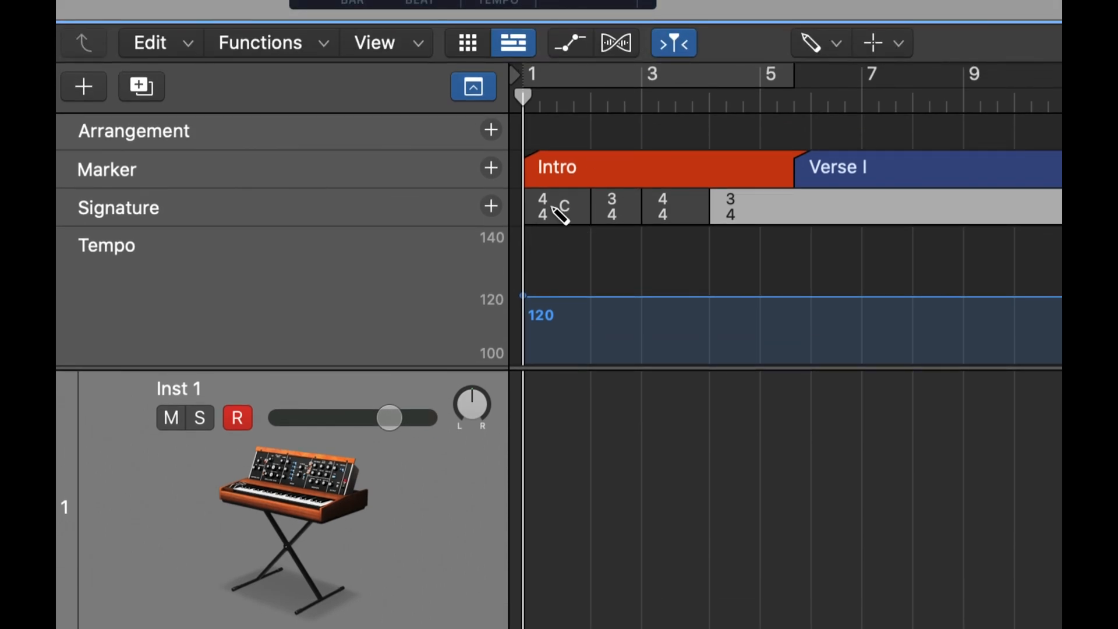
- Select each time signature in the Signature track in turn with the Pointer tool to review the sequence
key(t)
key(t)
click(554, 212)
click(611, 207)
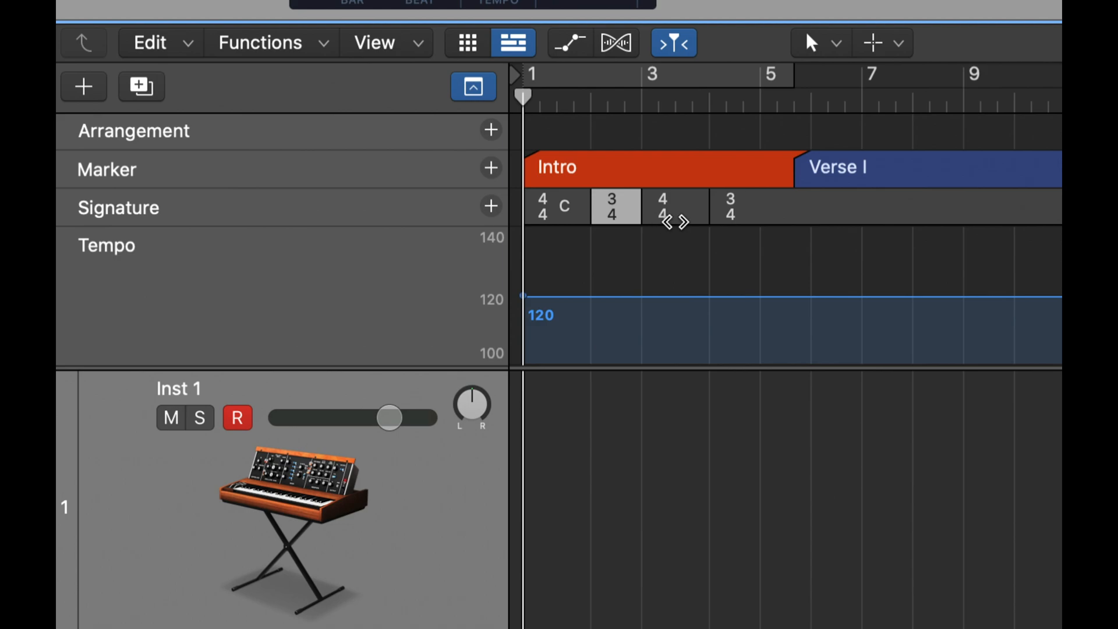
click(673, 222)
click(744, 220)
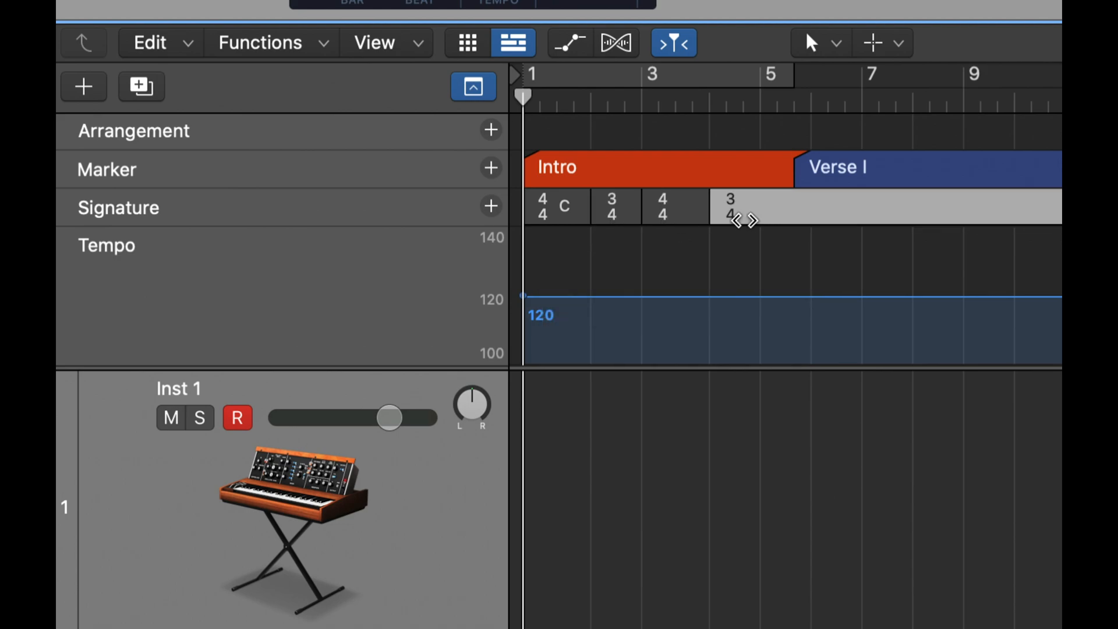
- Turn on a cycle area spanning bars 1 to 17 and move the playhead to bar 17
key(super+Right)
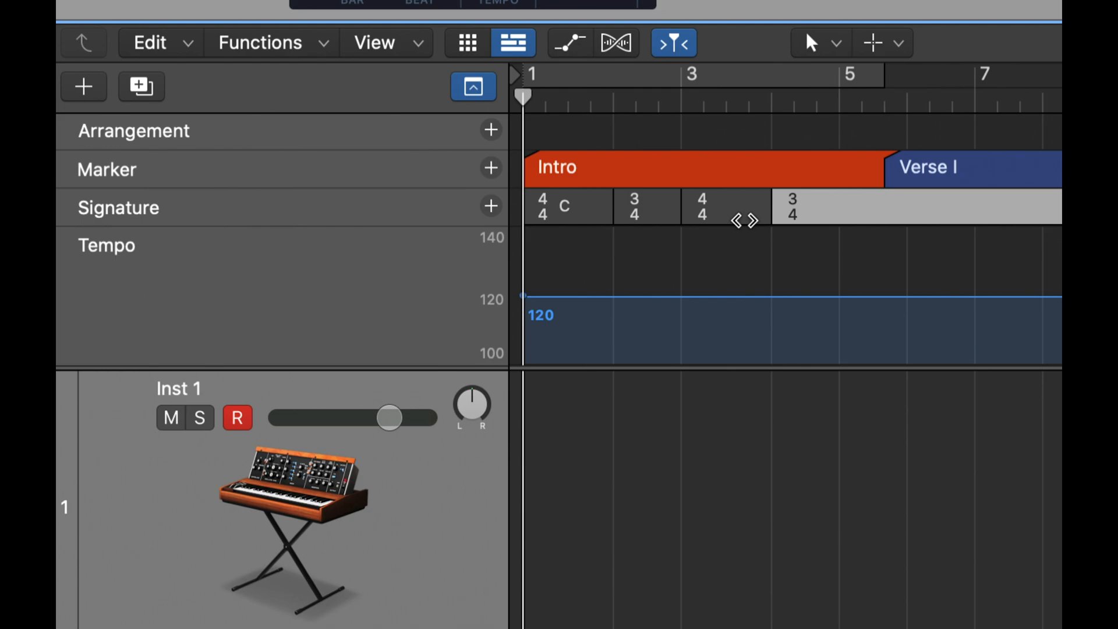
key(super+Left)
key(super+Left)
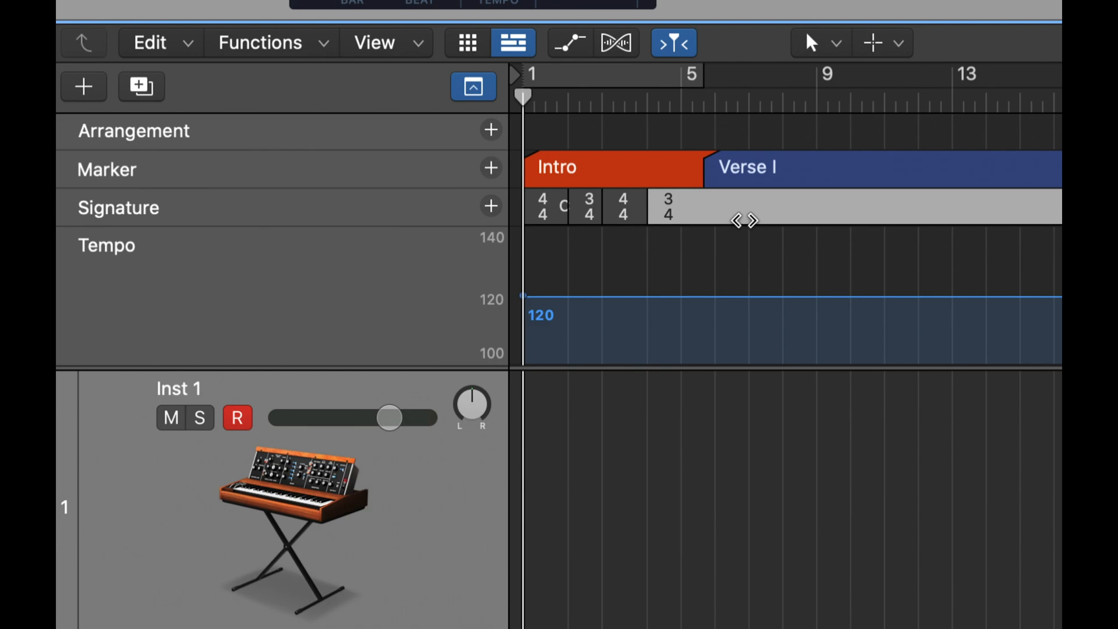
key(super+Left)
key(super+Left)
key(super+Left)
key(super+Left)
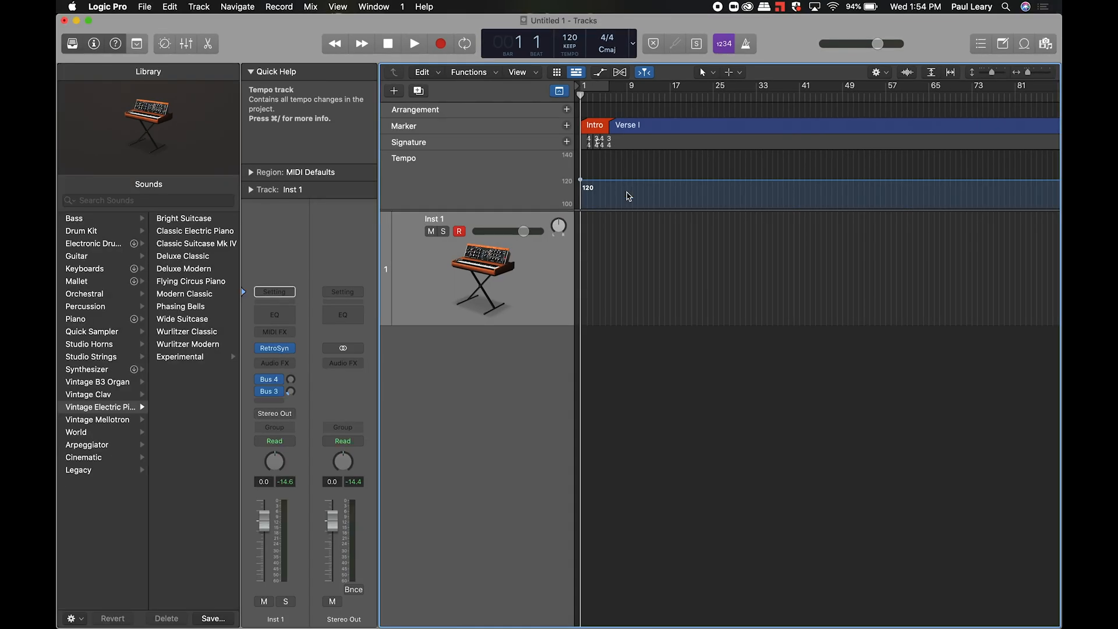
mouse_move(580, 95)
mouse_down()
mouse_move(672, 96)
mouse_move(582, 92)
mouse_up()
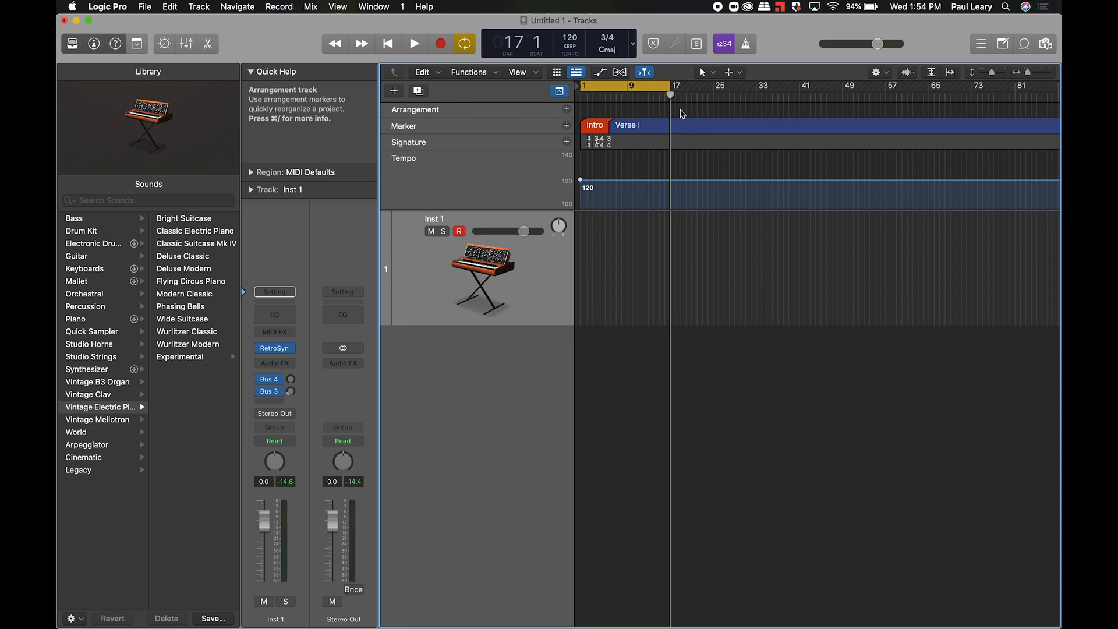
- Place the playhead at bar 25, create a tempo point there and lower the tempo from that bar on to 80
click(715, 95)
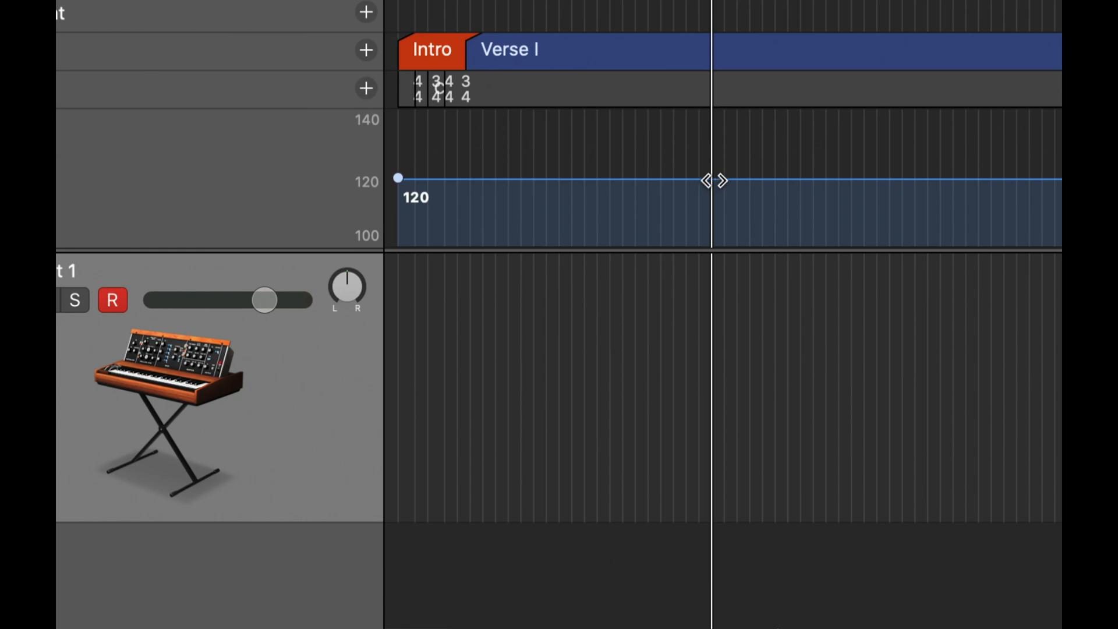
double_click(715, 180)
drag(721, 180, 708, 317)
key(super+Right)
key(super+Right)
key(super+Right)
key(super+Right)
key(super+Right)
key(super+Right)
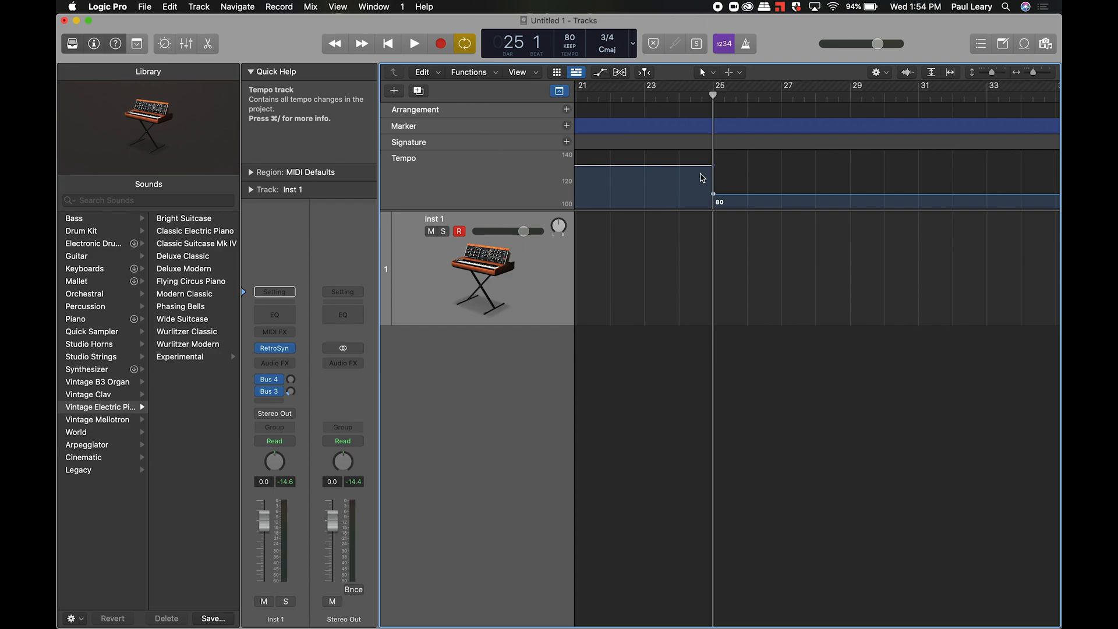
- Return the playhead to bar 1 and shorten the cycle area to span bars 1 to 5
scroll(664, 175, left, 12)
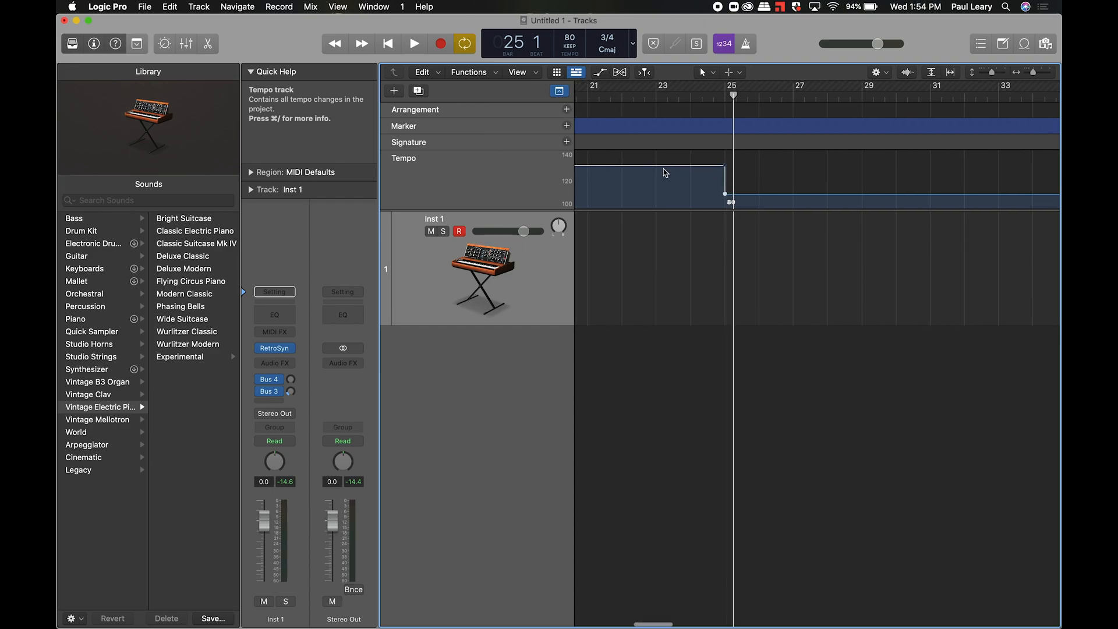
scroll(664, 175, down, 5)
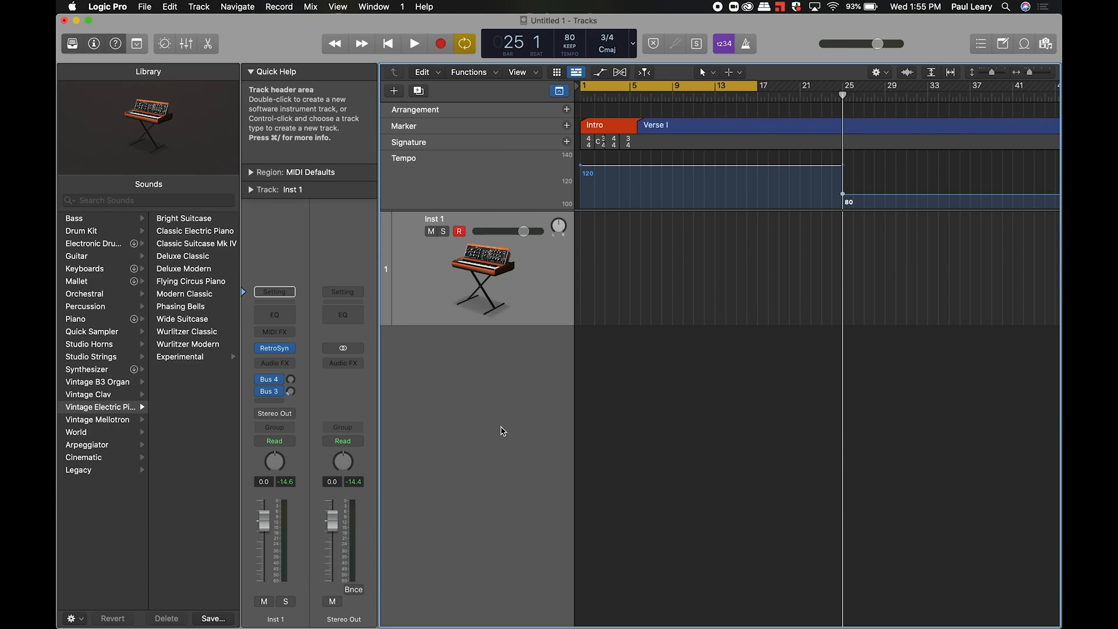
key(Return)
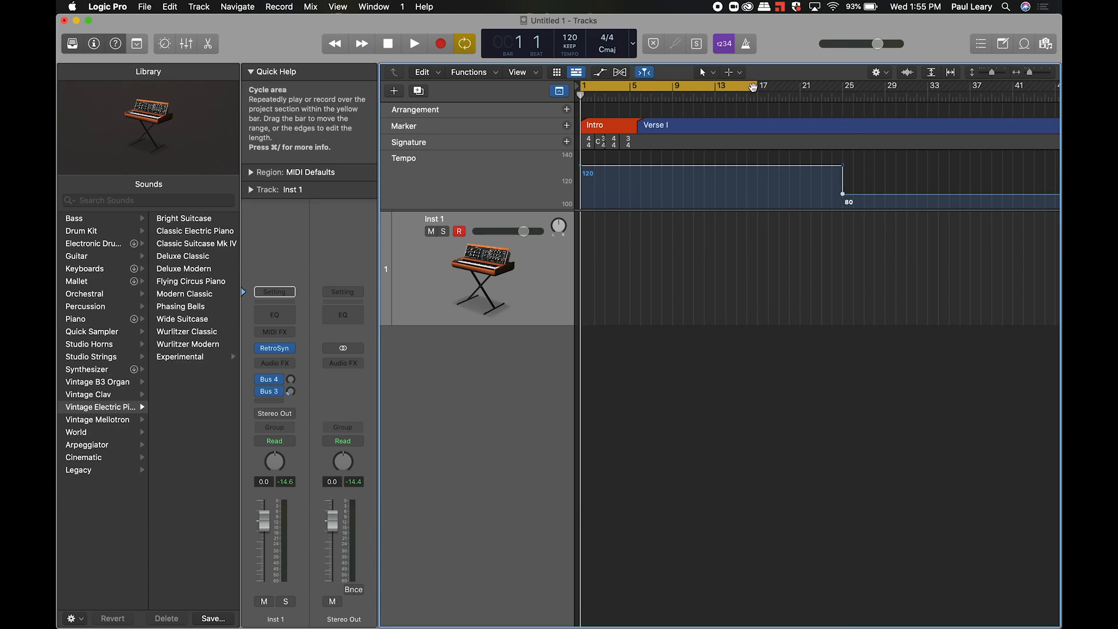
drag(753, 87, 627, 98)
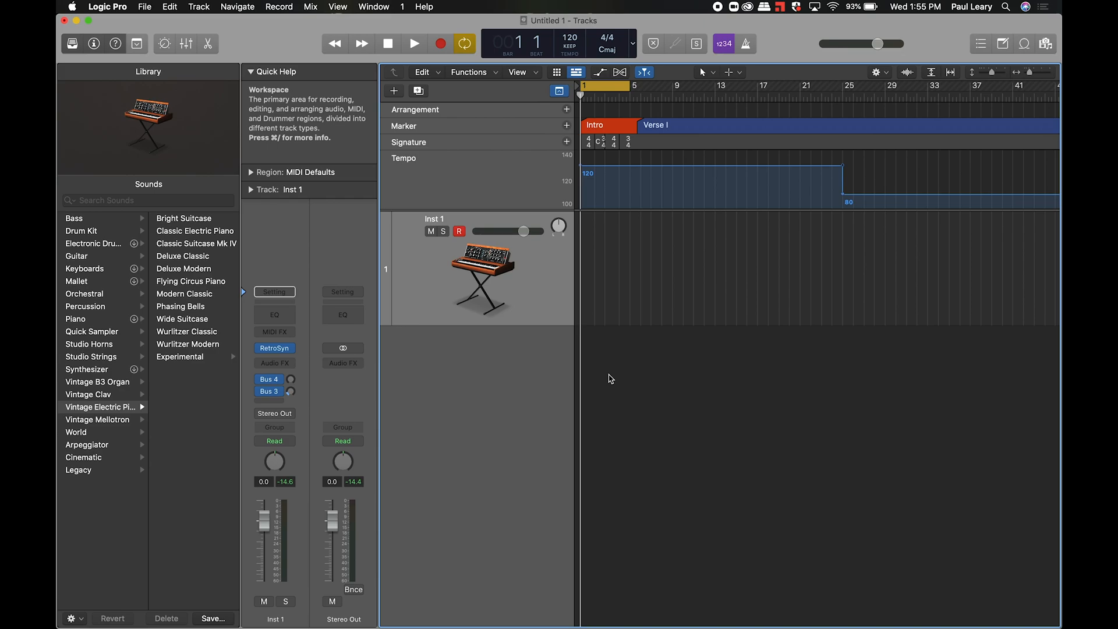
- Switch to Finder, open a new window and go to the DrumSamples folder on the Desktop
key(super+Tab)
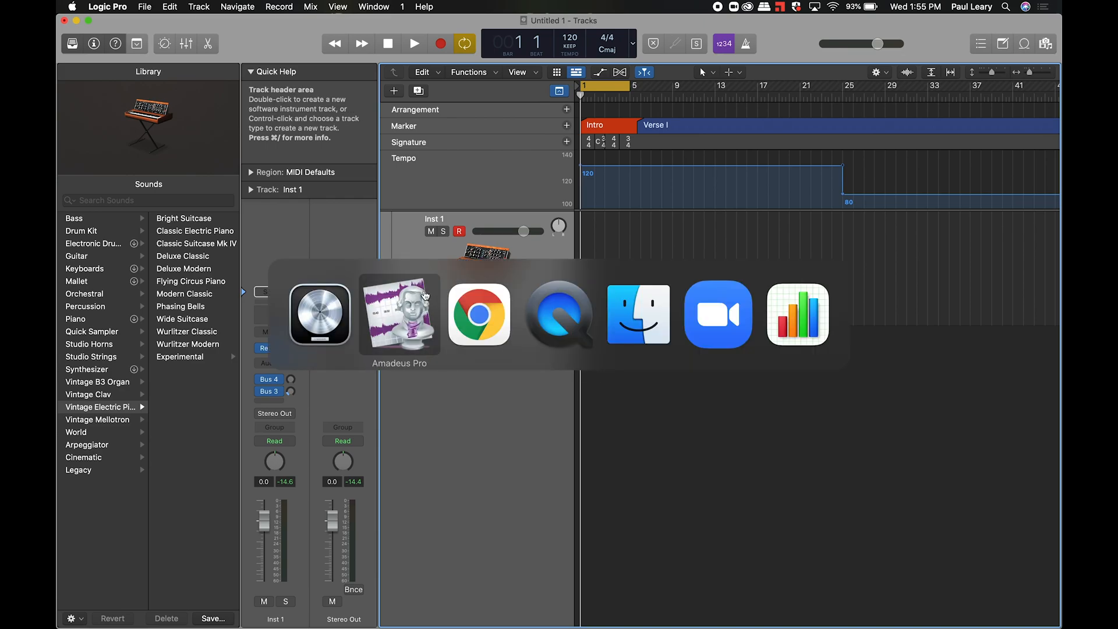
key(super+n)
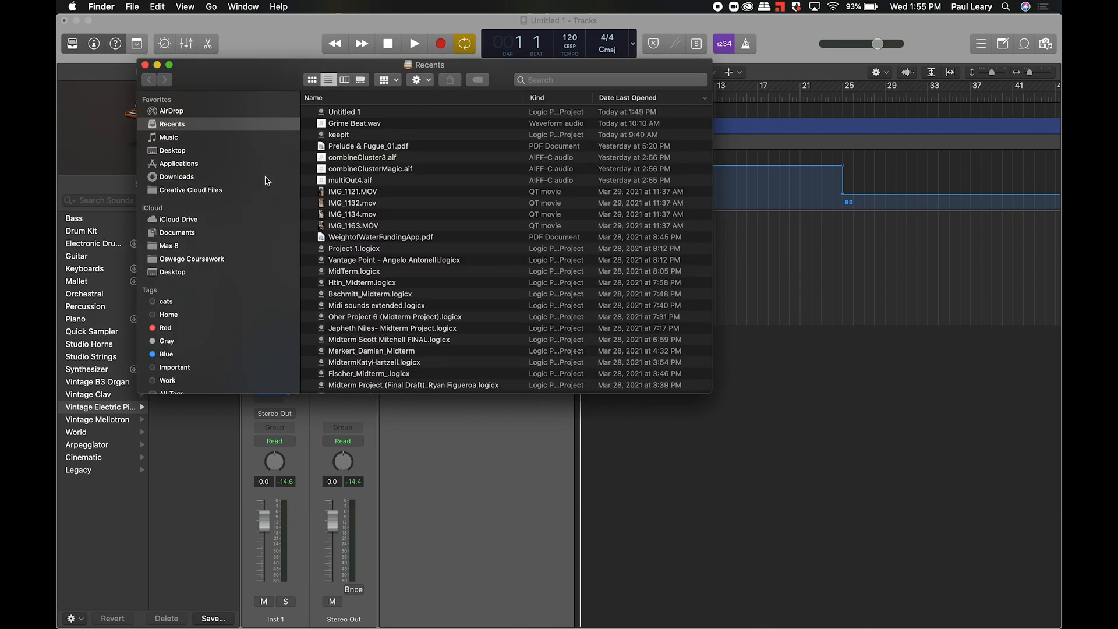
click(175, 152)
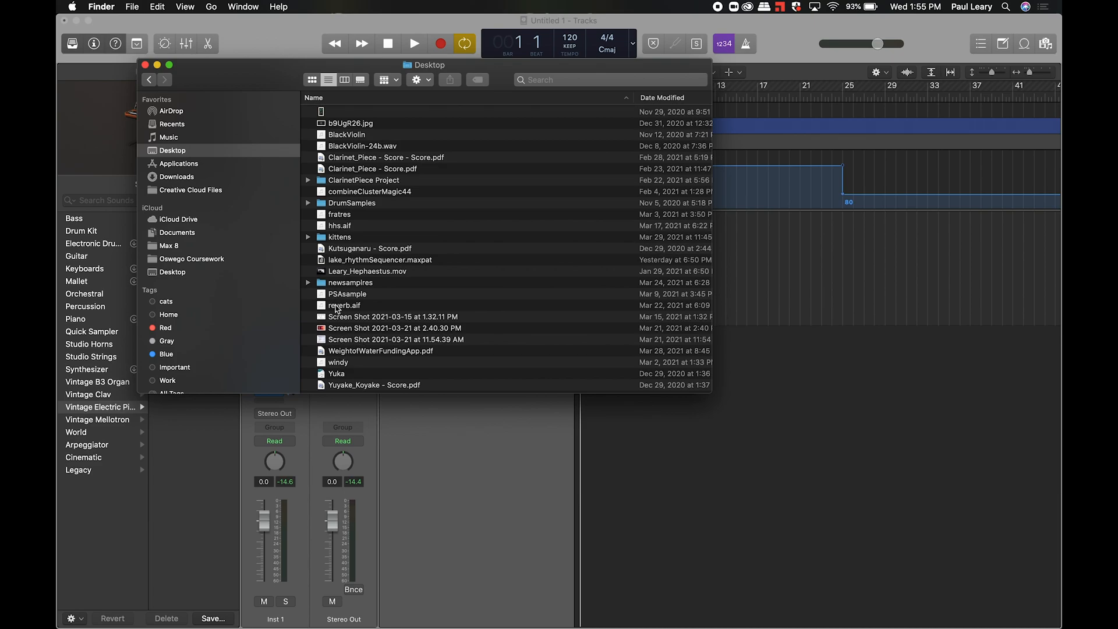
double_click(341, 283)
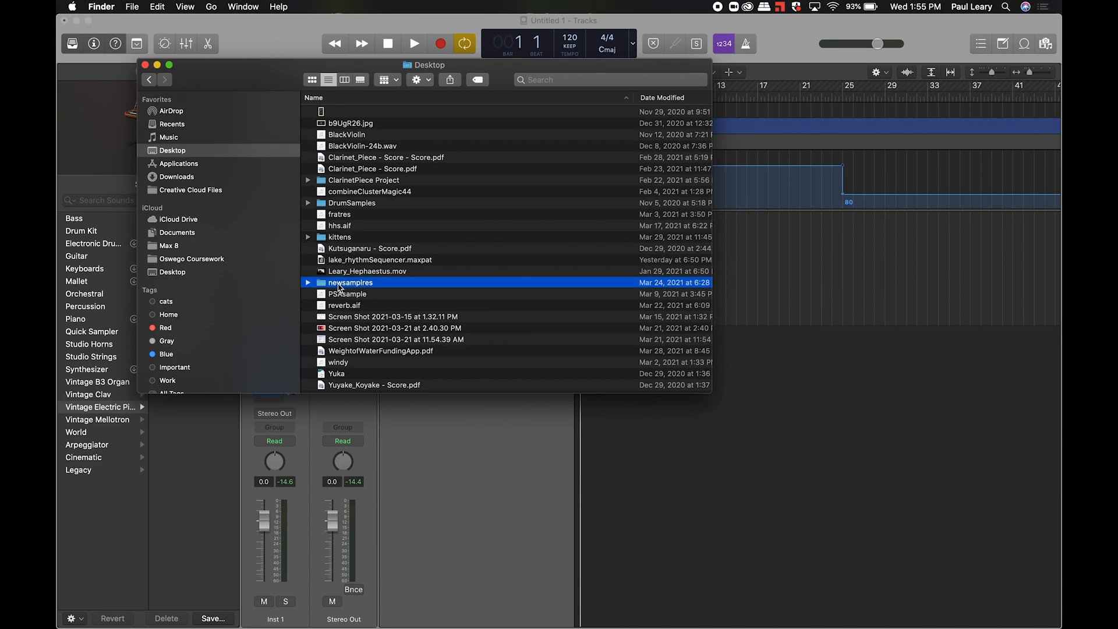
click(146, 80)
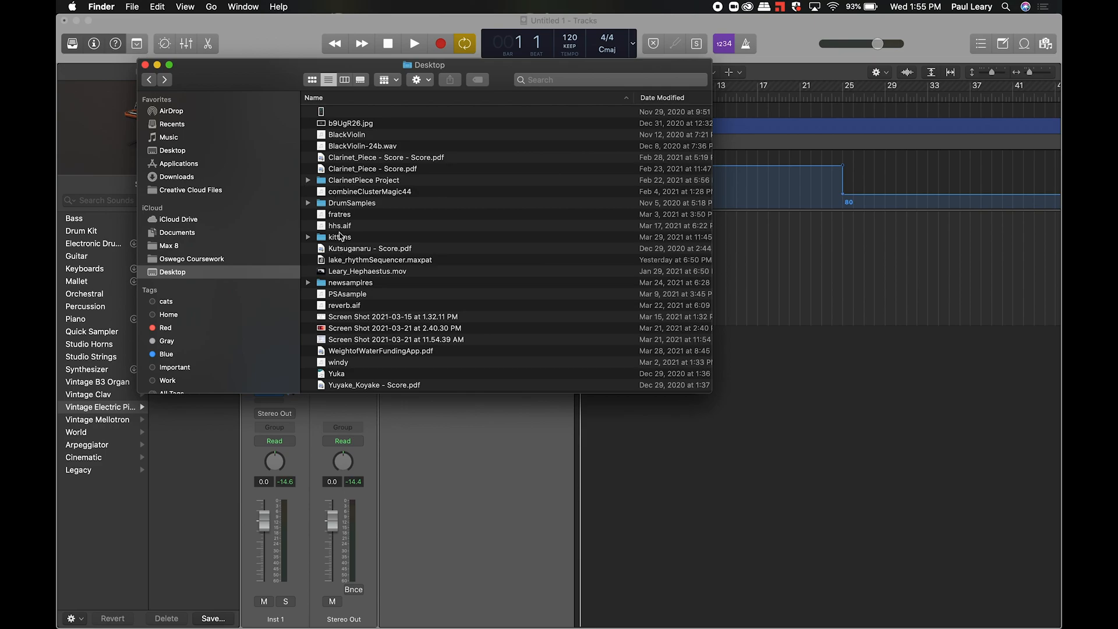
double_click(345, 202)
scroll(387, 242, up, 2)
scroll(387, 242, up, 5)
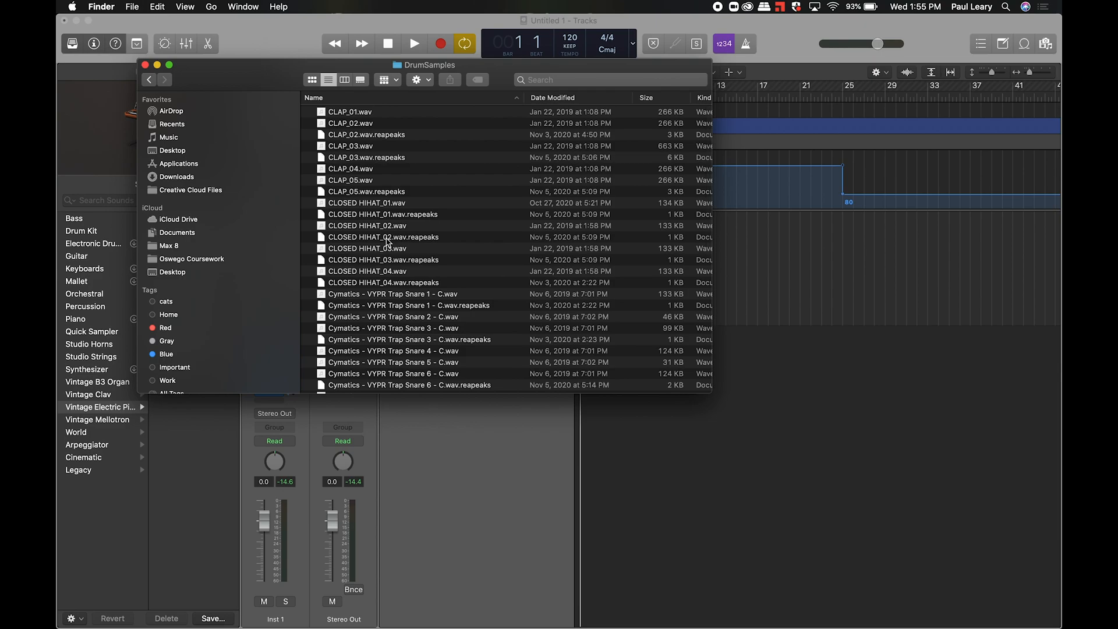
scroll(358, 213, up, 3)
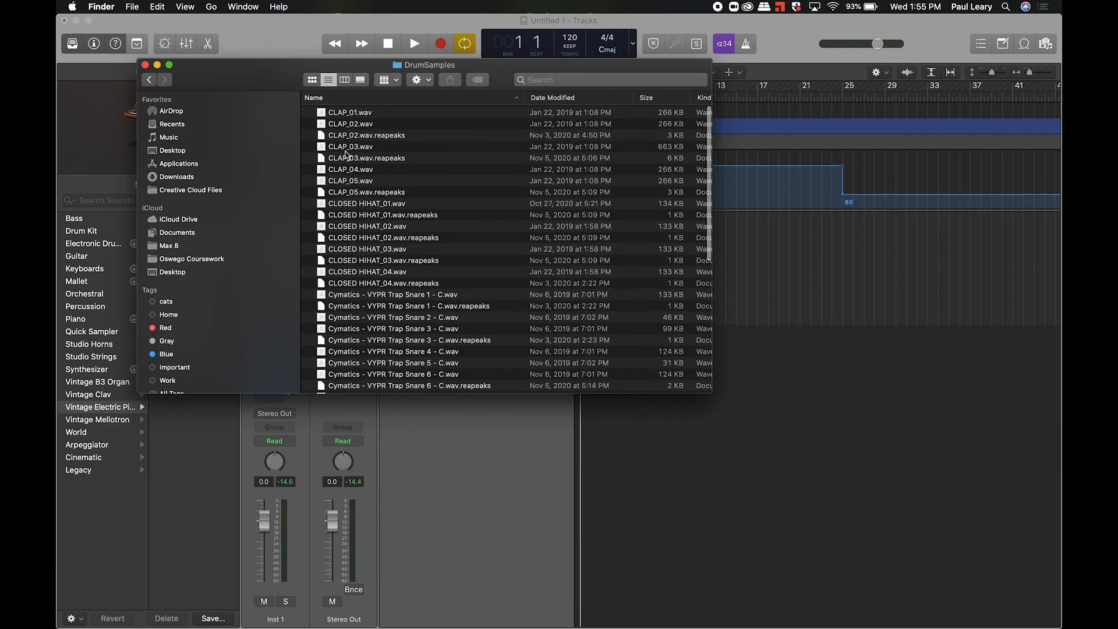
- Preview the clap samples in sequence from CLAP_01.wav to CLAP_05.wav with Quick Look
click(342, 112)
key(space)
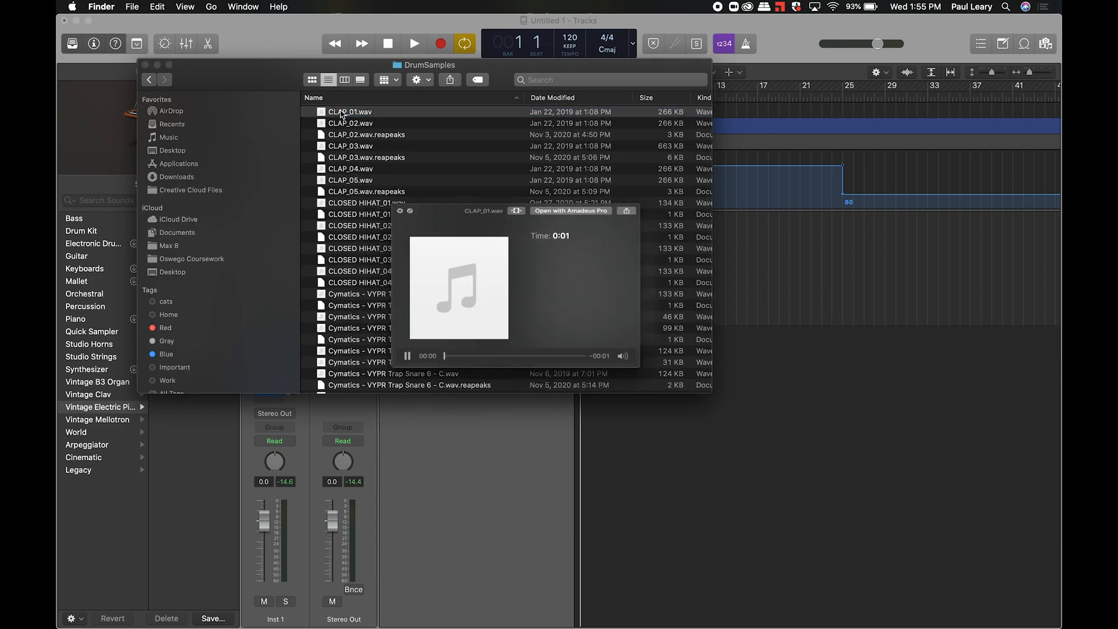
key(Down)
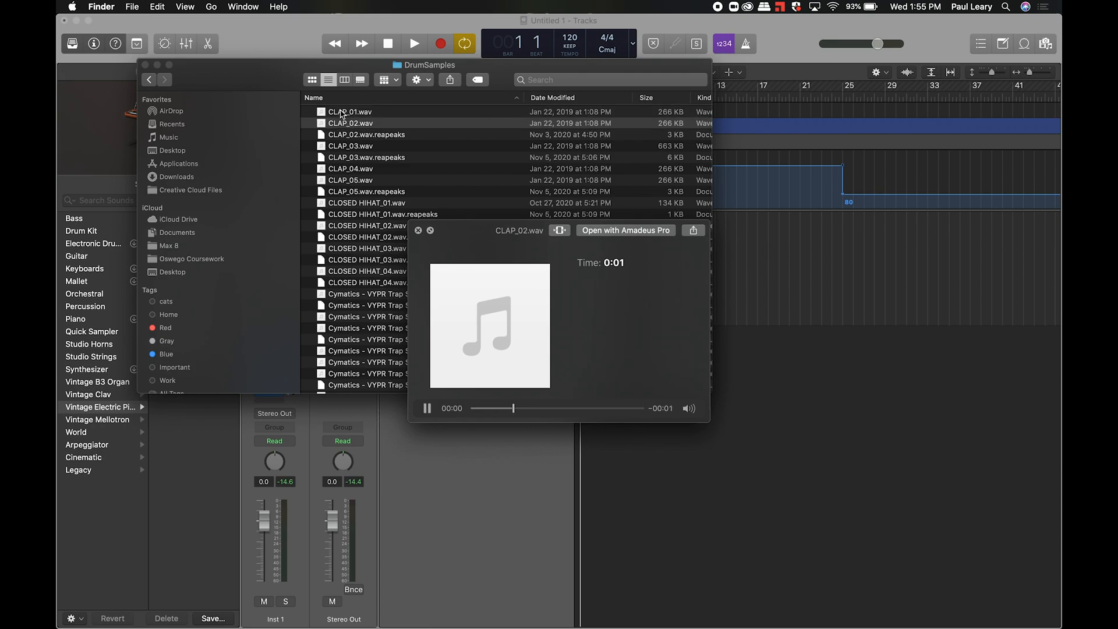
key(Down)
key(Down)
key(Down)
key(Down)
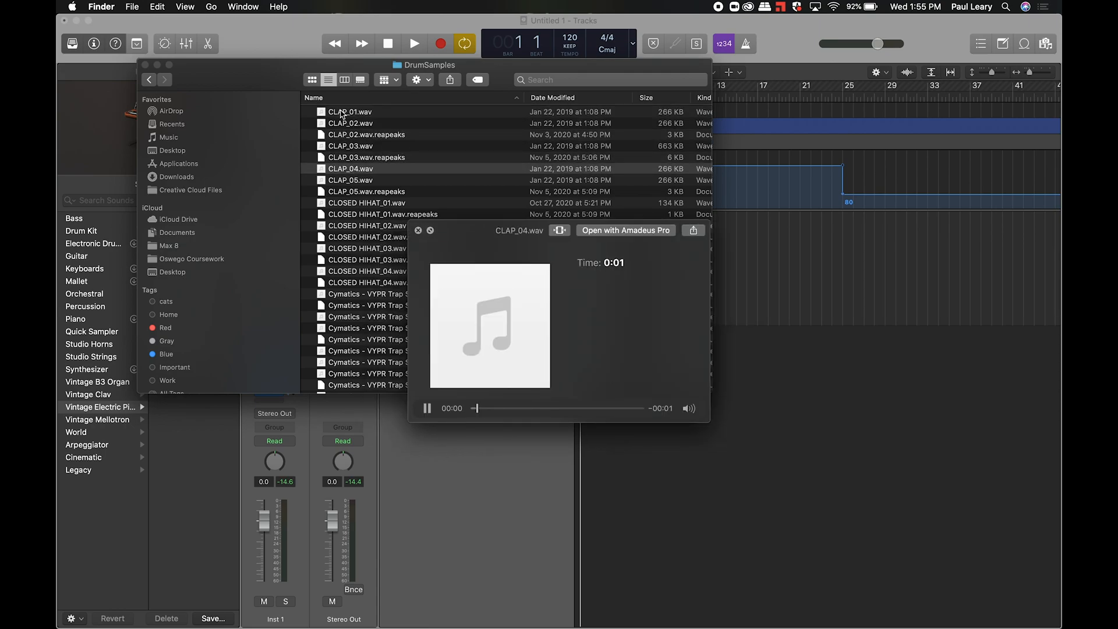
key(Down)
key(space)
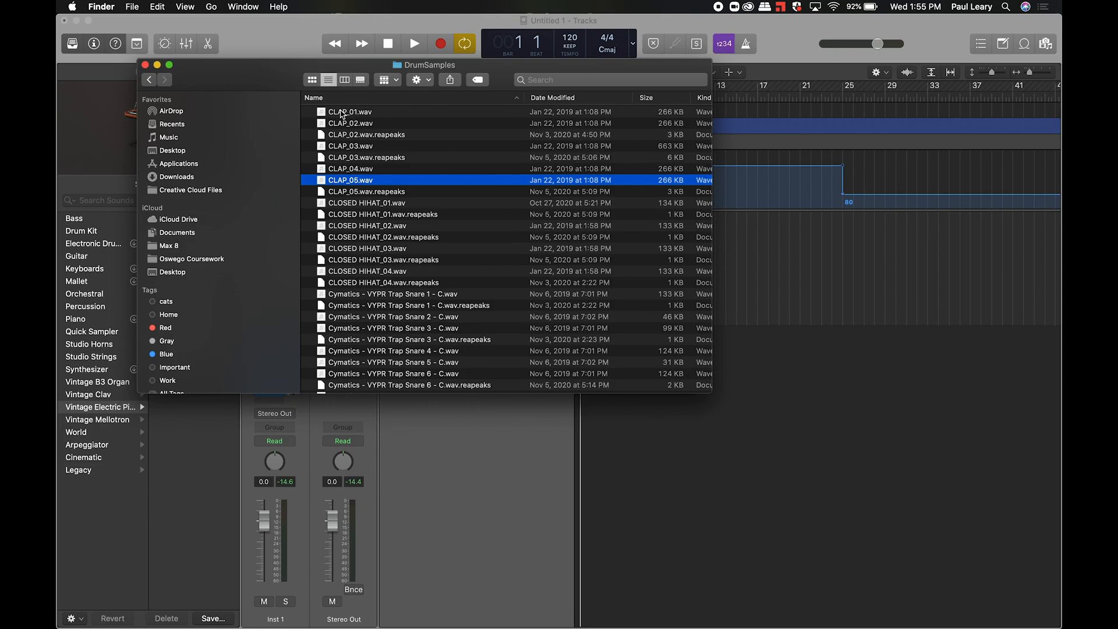
- Preview the closed hi-hat samples from CLOSED HIHAT_01.wav to CLOSED HIHAT_04.wav
click(350, 194)
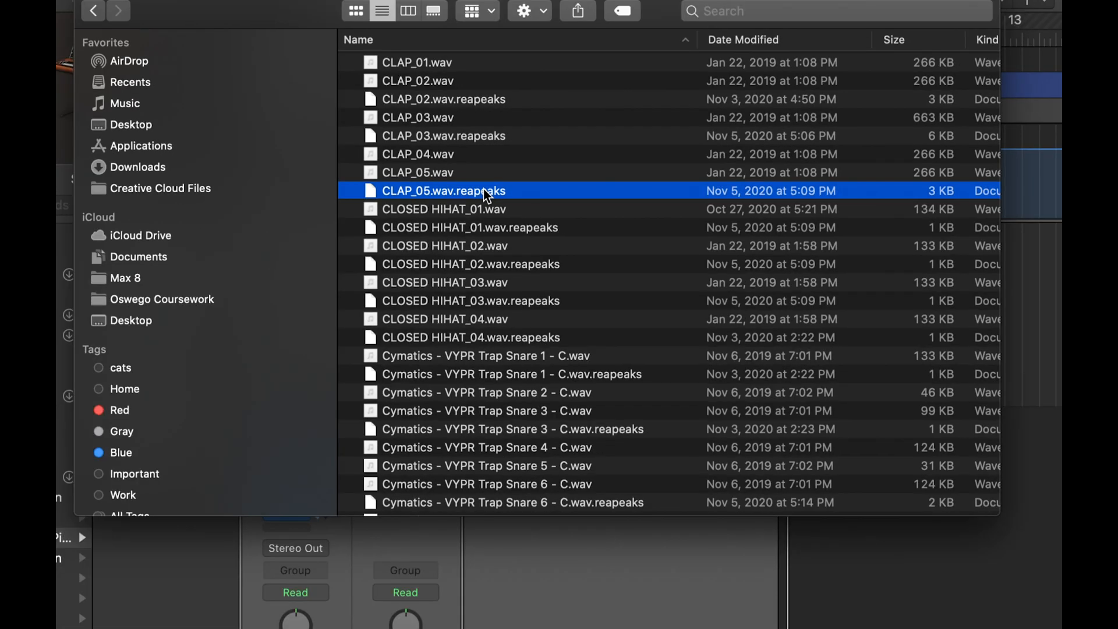
click(418, 173)
click(417, 216)
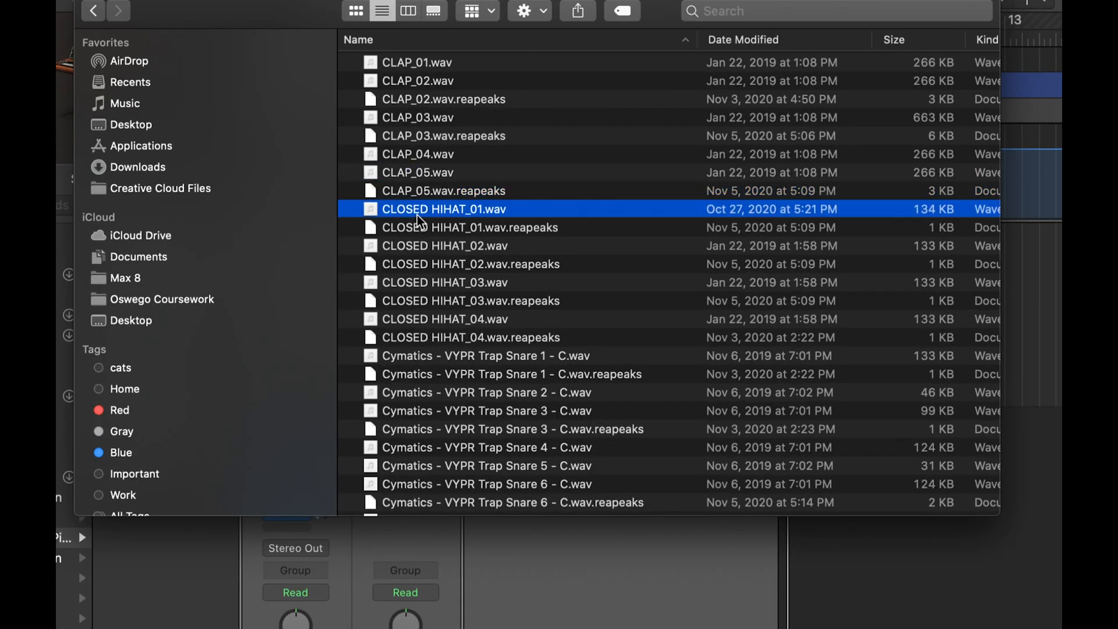
key(space)
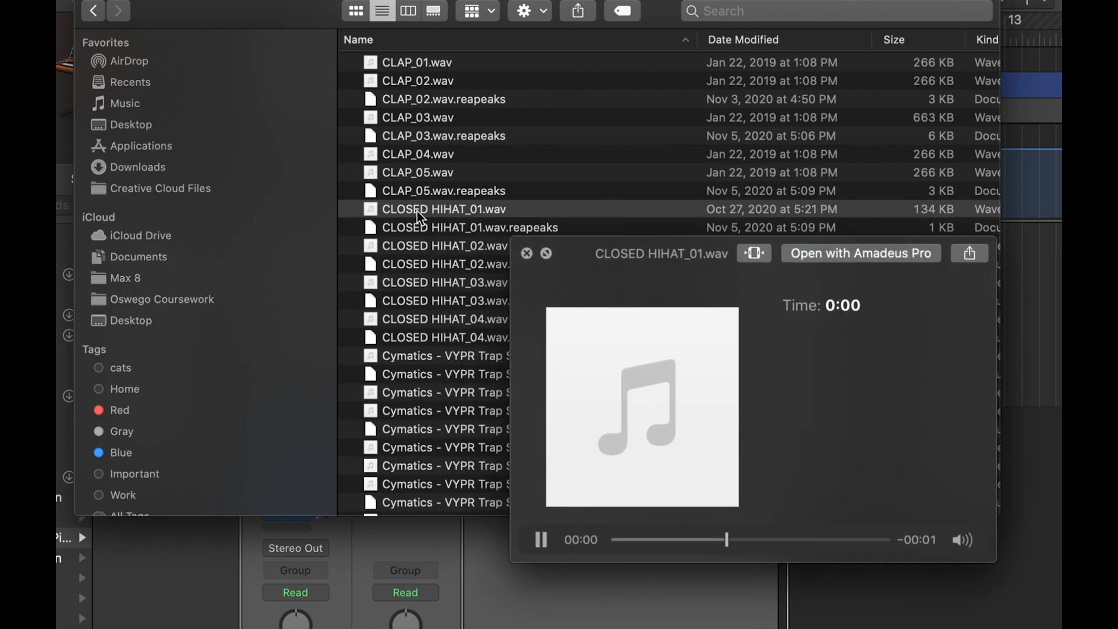
click(414, 249)
click(418, 285)
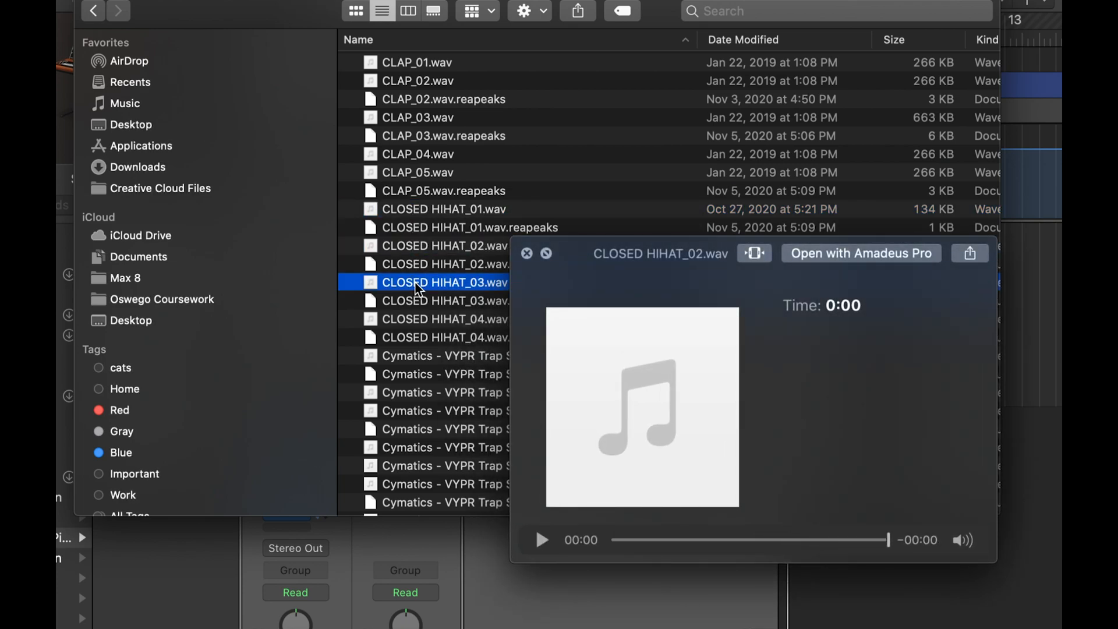
click(418, 320)
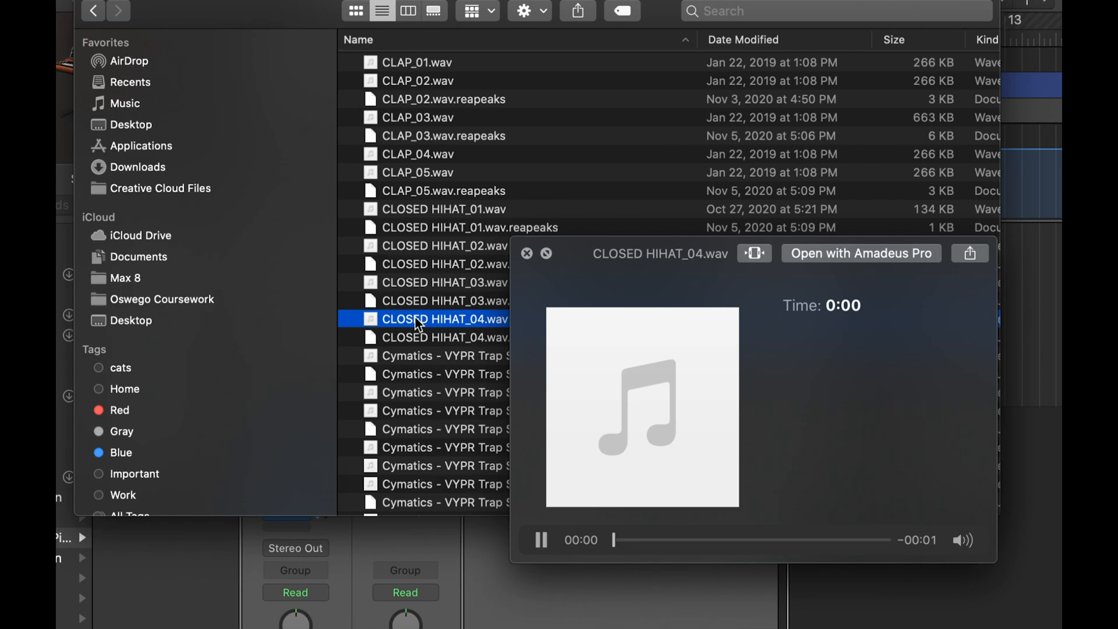
- Preview the Cymatics - VYPR Trap Snare 1 and Snare 3 samples, closing each preview
click(415, 357)
key(space)
scroll(413, 357, down, 5)
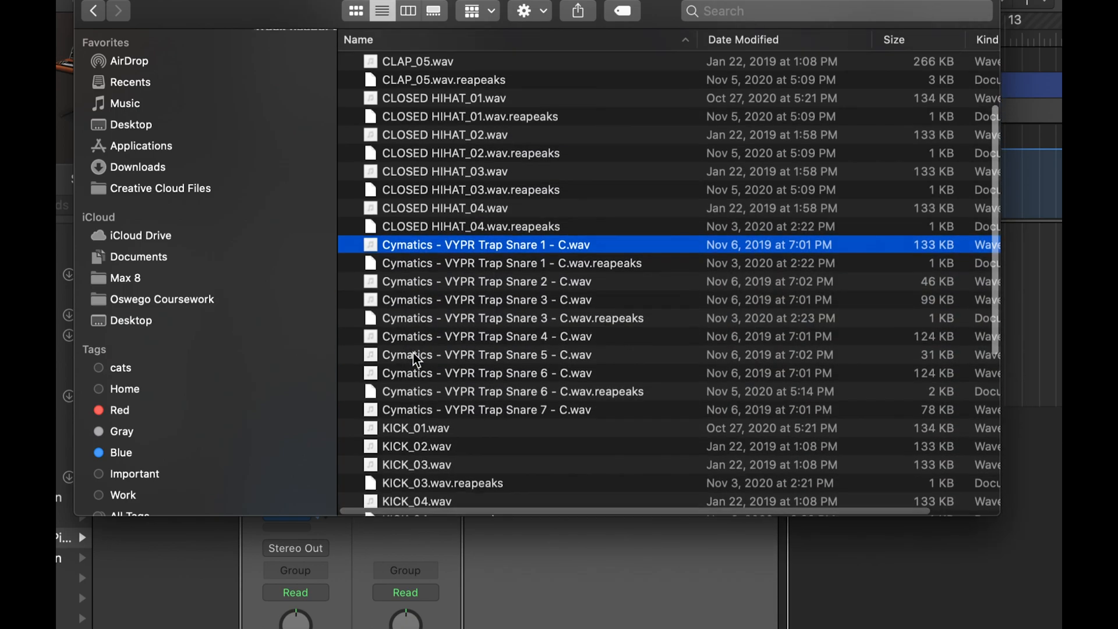
click(414, 245)
key(space)
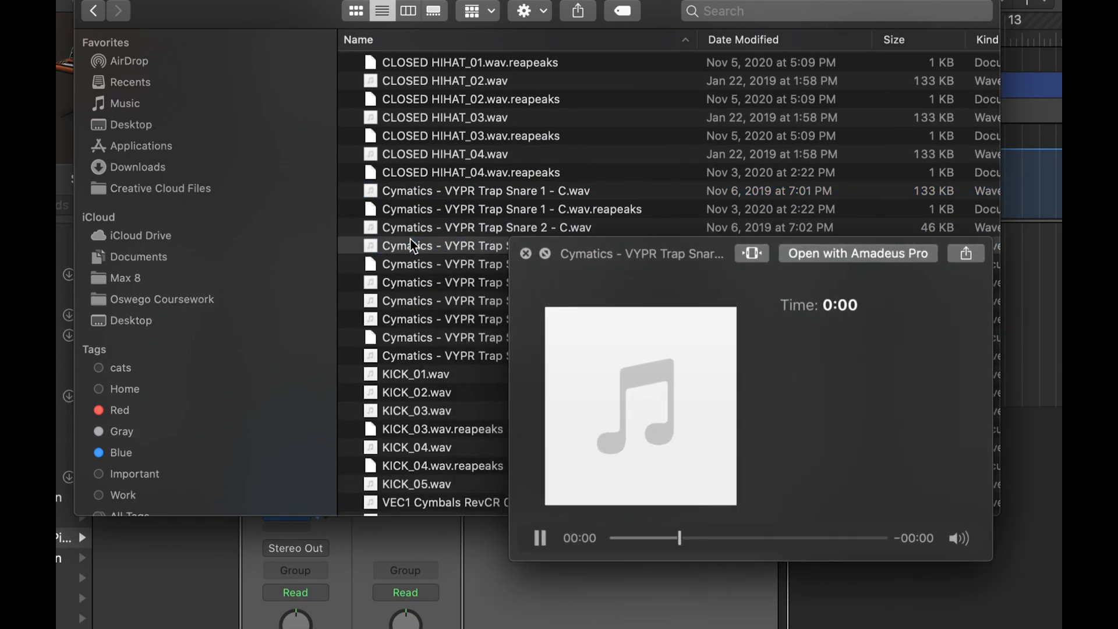
key(space)
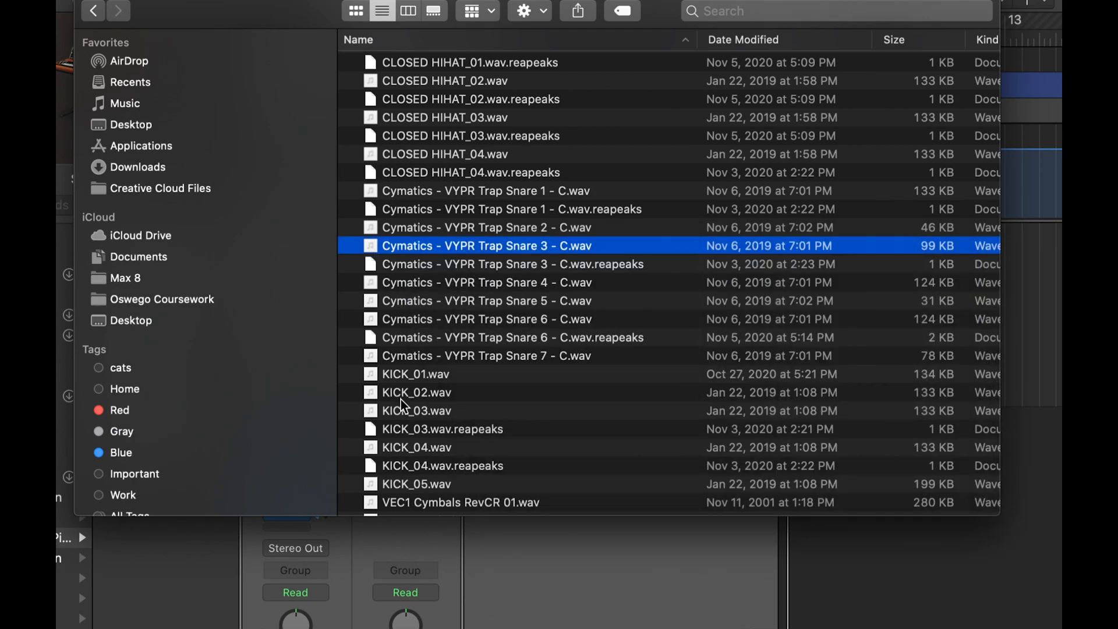
- Preview KICK_02.wav and the reversed cymbal VEC1 Cymbals RevCR 01.wav, closing each preview
click(403, 396)
scroll(403, 408, down, 5)
key(space)
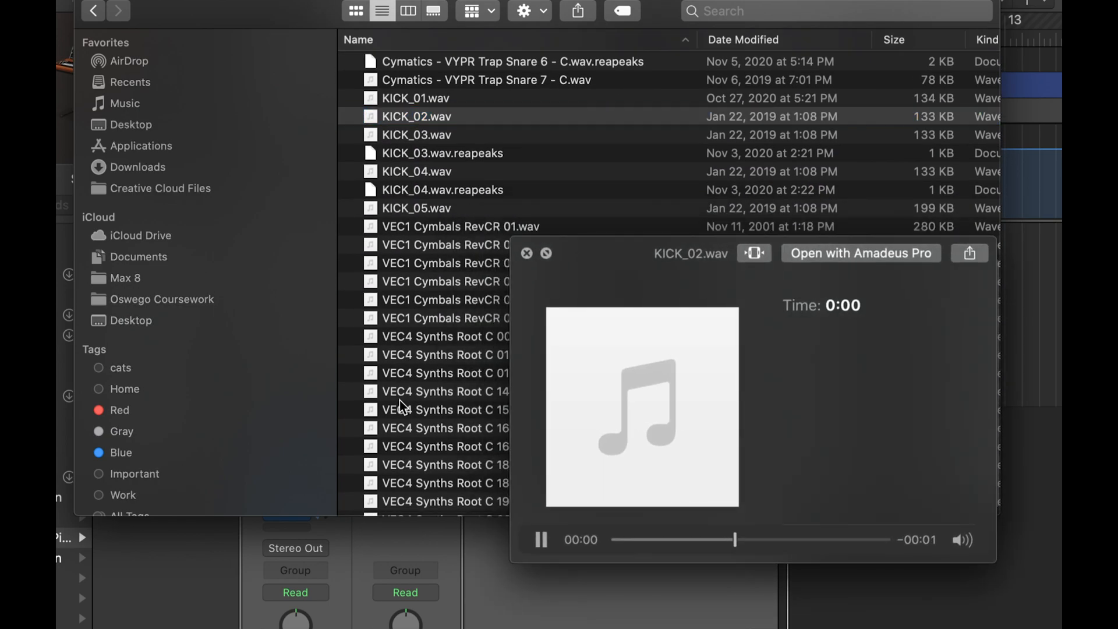
key(space)
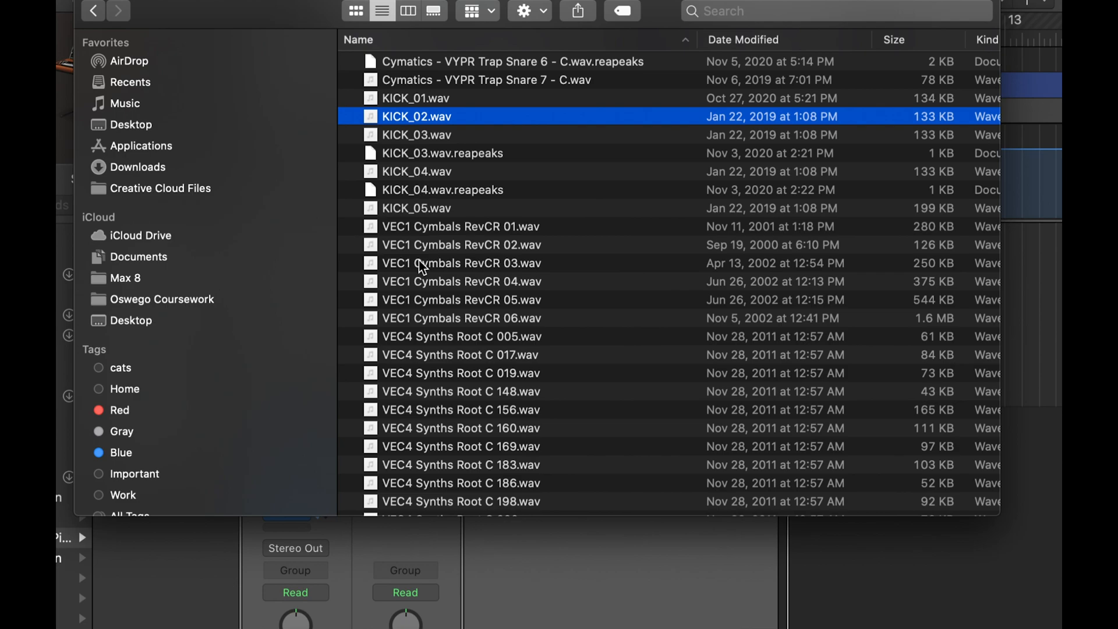
scroll(424, 267, down, 2)
scroll(423, 267, up, 1)
click(420, 214)
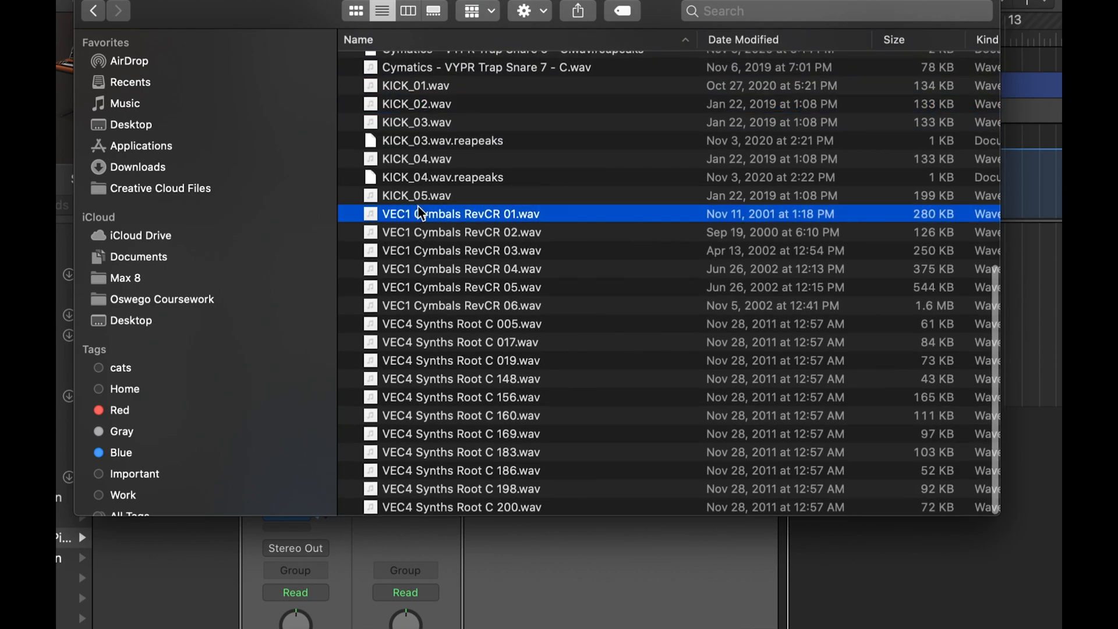
key(space)
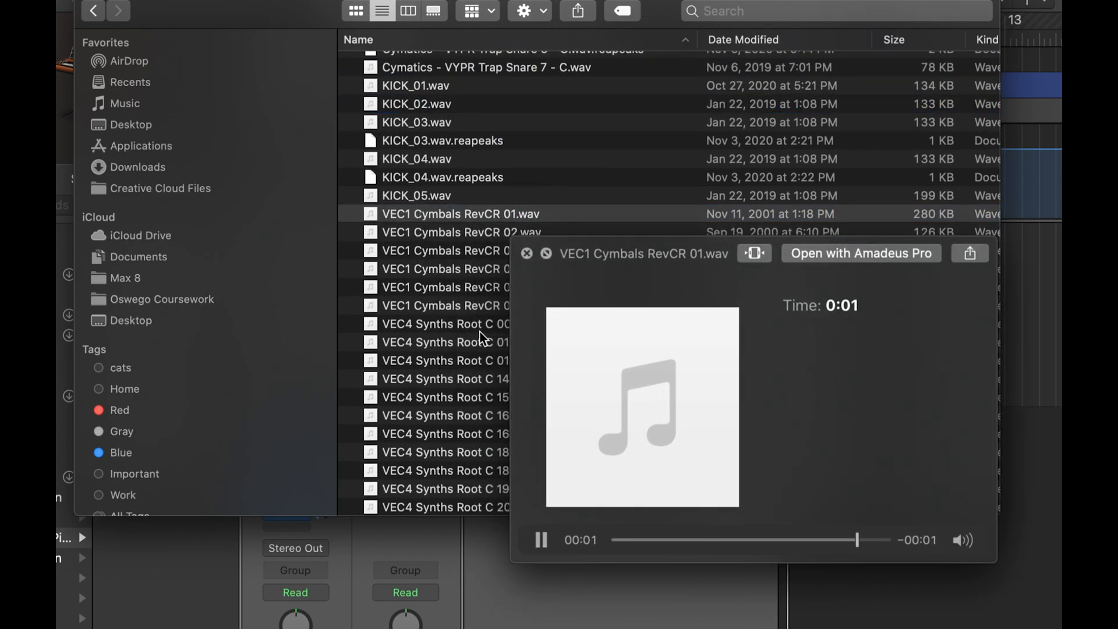
key(space)
- Preview the synth samples in sequence from VEC4 Synths Root C 005.wav to VEC4 Synths Root C 160.wav
click(431, 326)
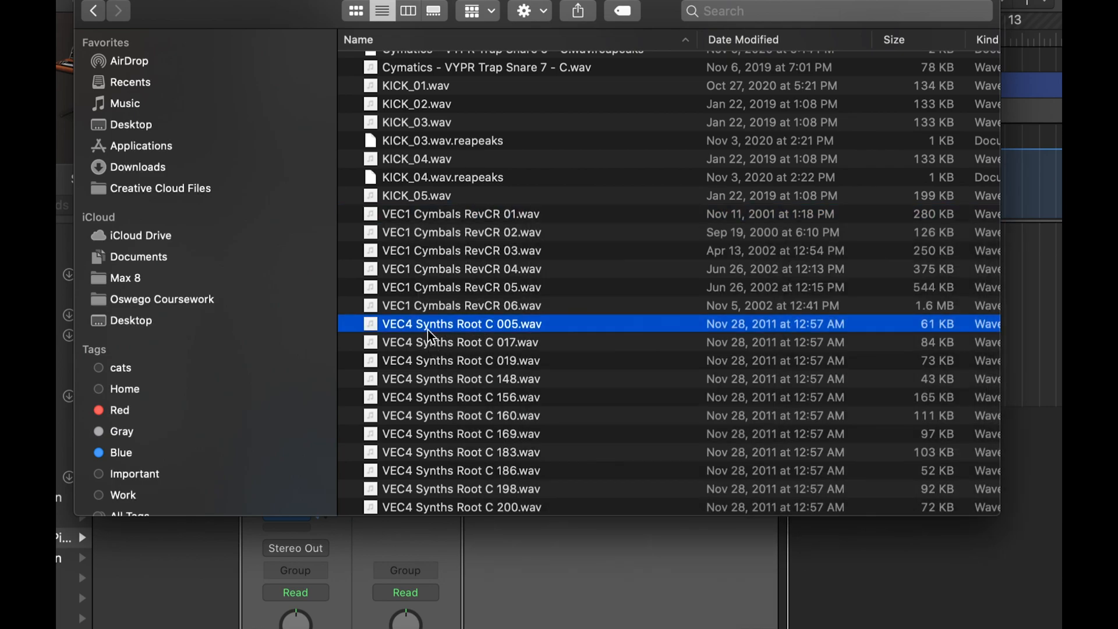
key(space)
key(Down)
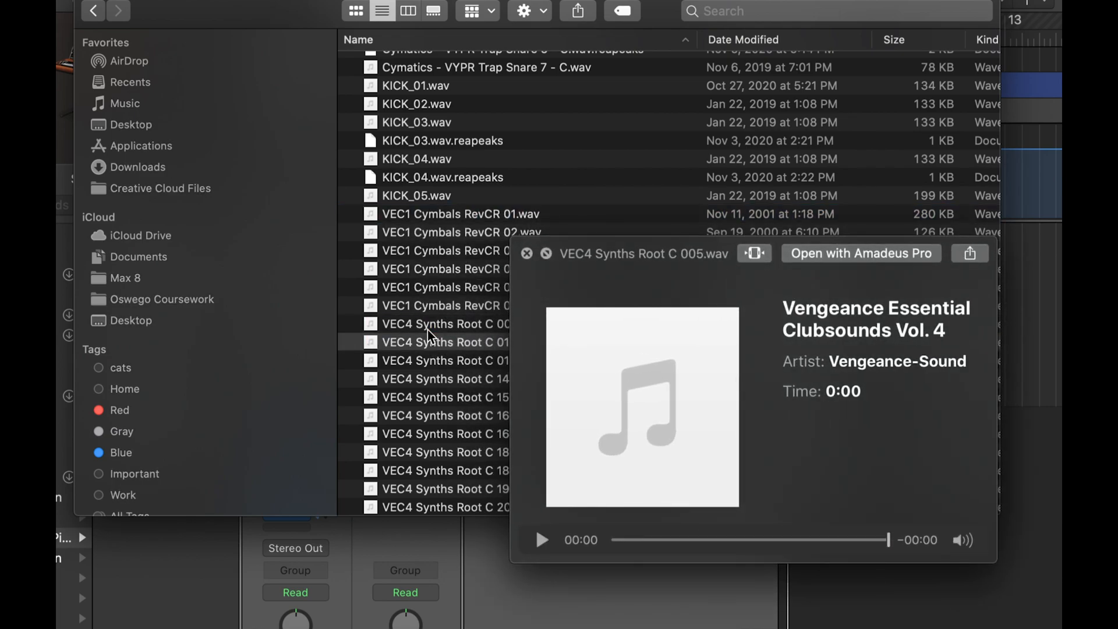
key(Down)
key(Down)
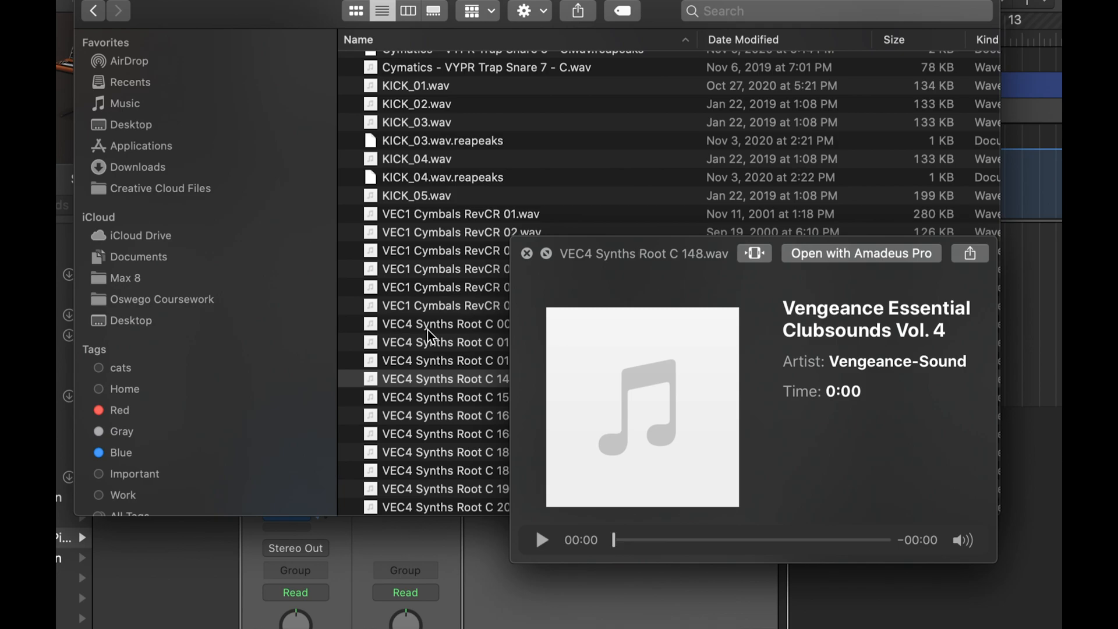
key(Down)
key(Down)
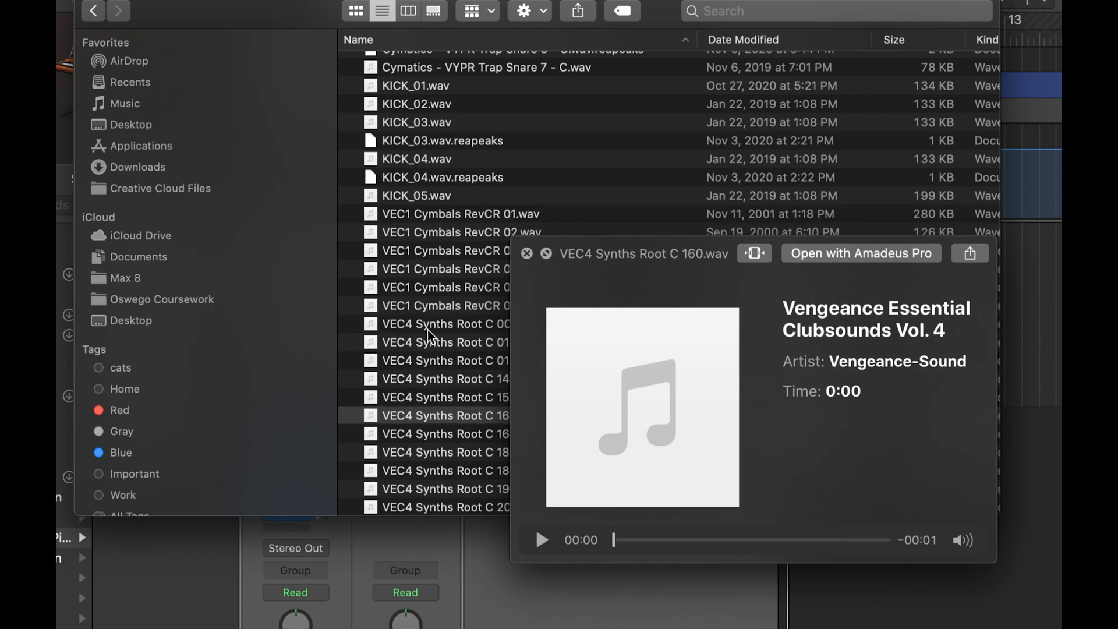
key(space)
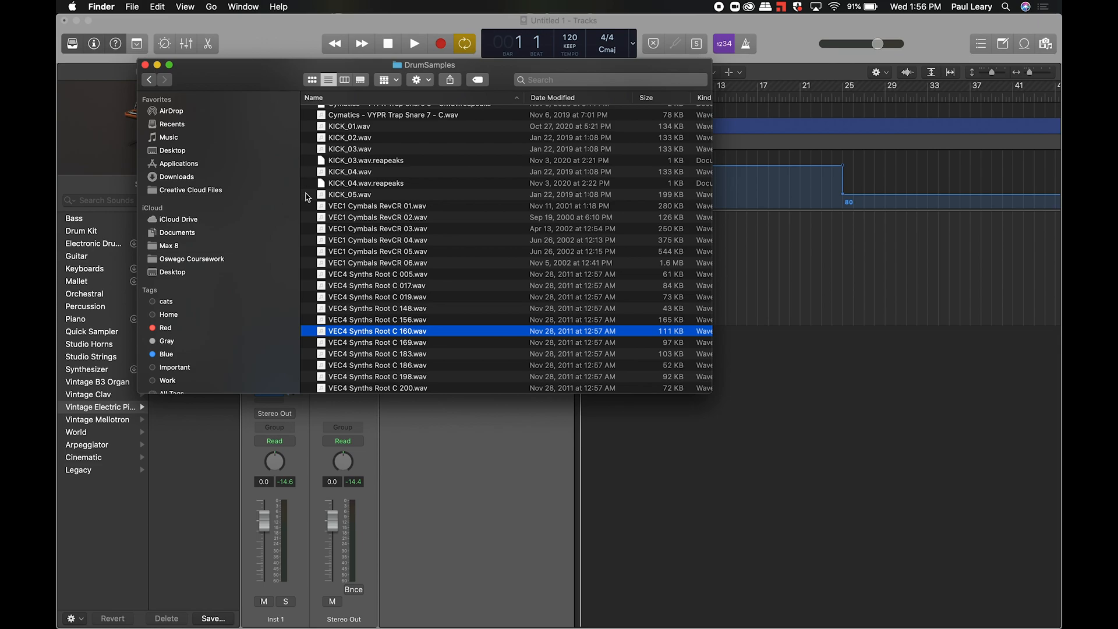
- Preview KICK_01.wav and import it into the Logic Pro project on a new audio track, starting at bar 1
click(322, 126)
key(space)
key(space)
drag(322, 127, 581, 412)
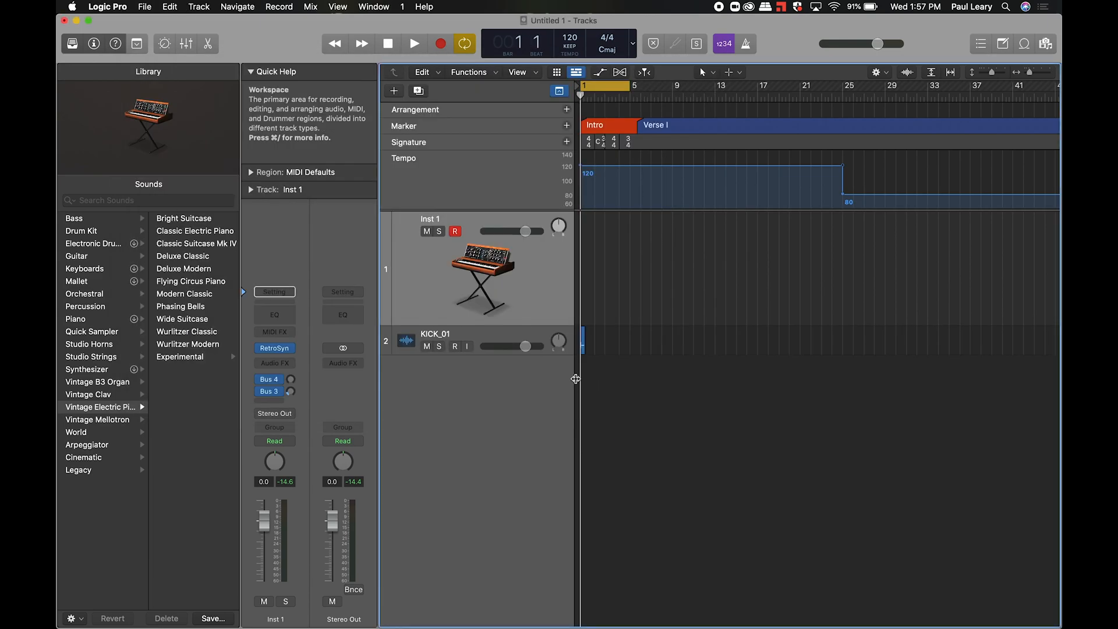
- Increase the KICK_01 track's individual zoom to 24 and magnify the timeline around the kick region's waveform
drag(510, 353, 517, 507)
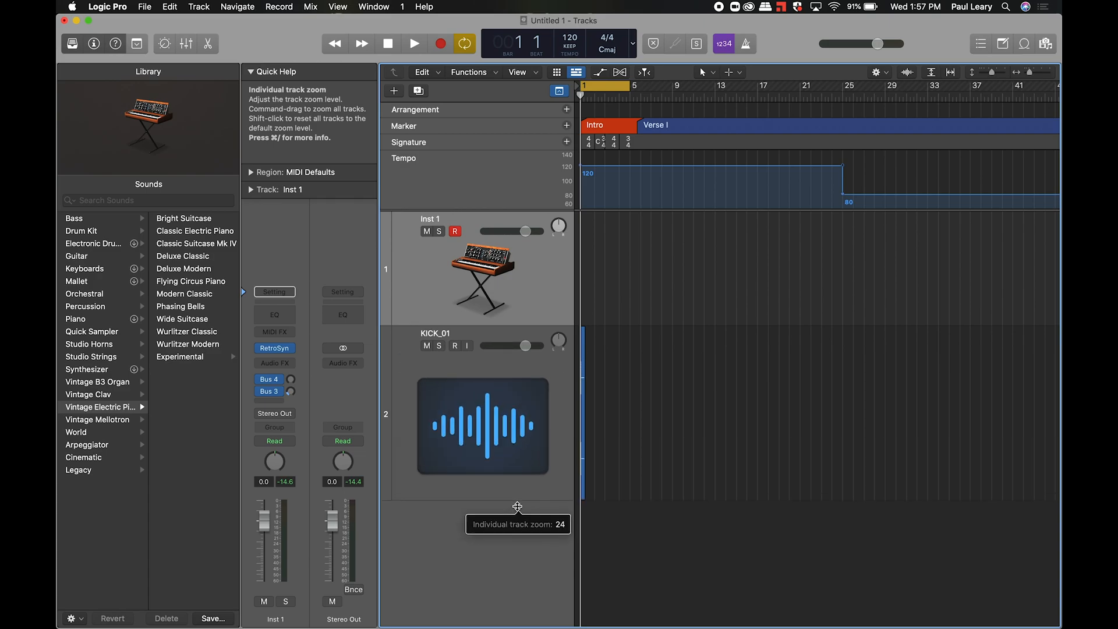
scroll(600, 415, up, 10)
scroll(601, 415, up, 5)
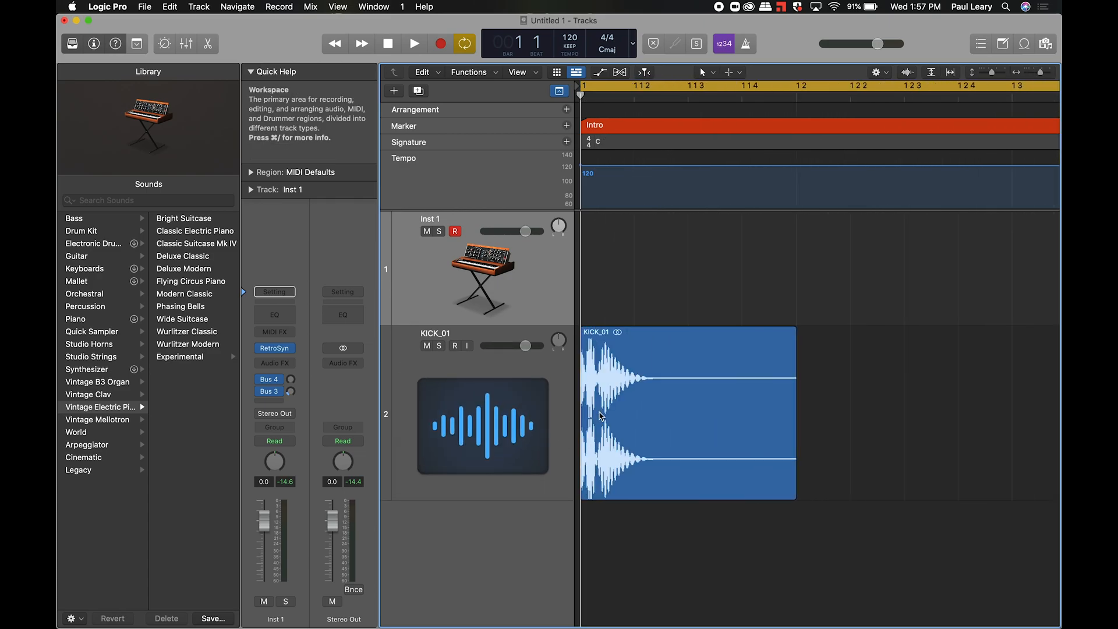
- Move the kick region to position 1 1 2 and back to the start of bar 1
scroll(605, 415, down, 1)
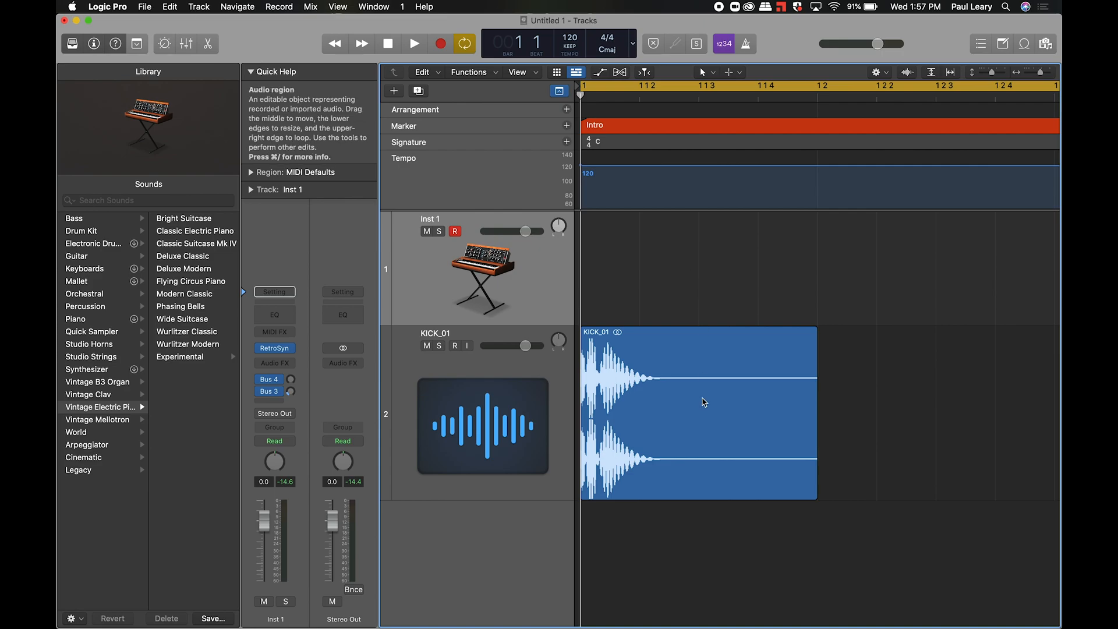
drag(664, 331, 653, 351)
drag(692, 346, 719, 343)
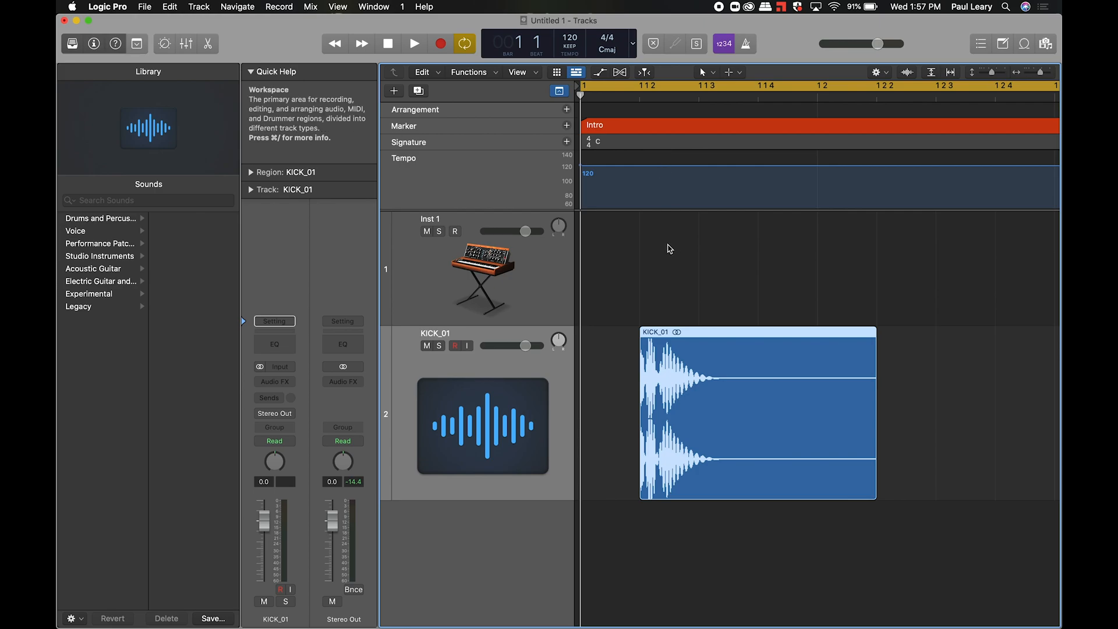
key(super+Left)
key(super+Left)
key(super+Left)
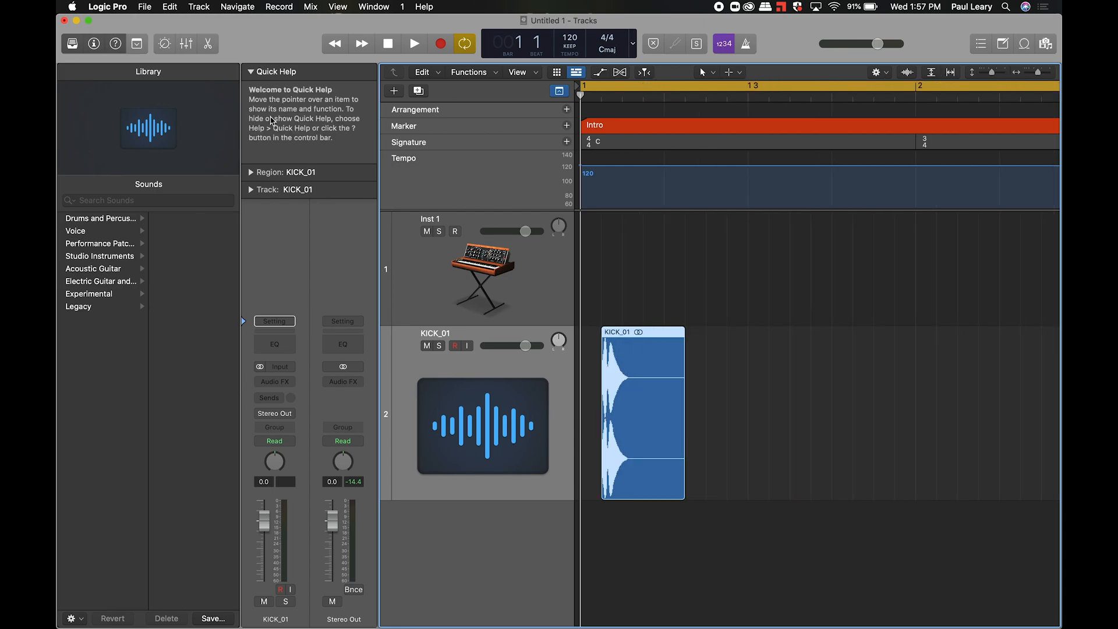
mouse_move(621, 339)
mouse_down()
mouse_move(687, 338)
mouse_move(600, 347)
mouse_up()
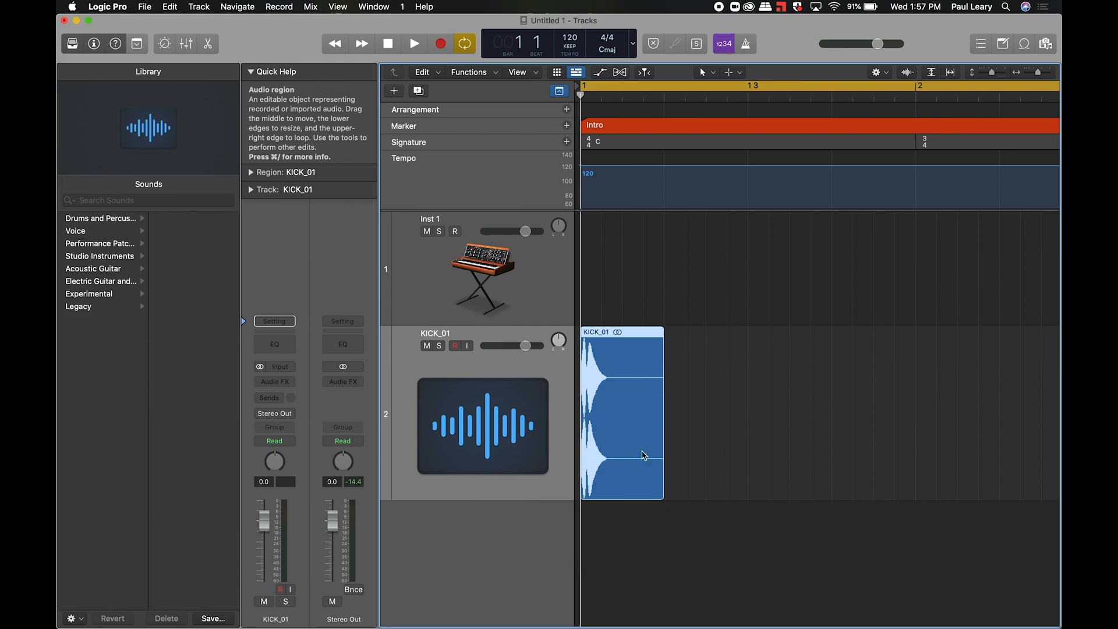
- Shorten the kick region to about half a beat and copy it onto beats 2, 3 and 4 of bar 1
drag(662, 488, 614, 482)
key(space)
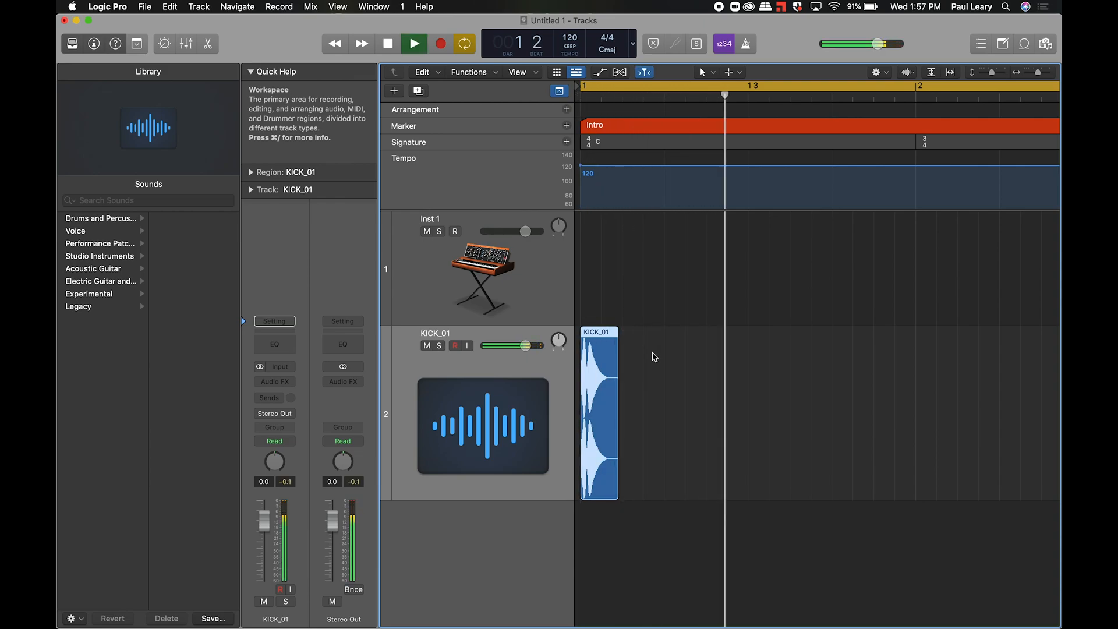
drag(596, 337, 854, 340)
key(super+Left)
key(super+Left)
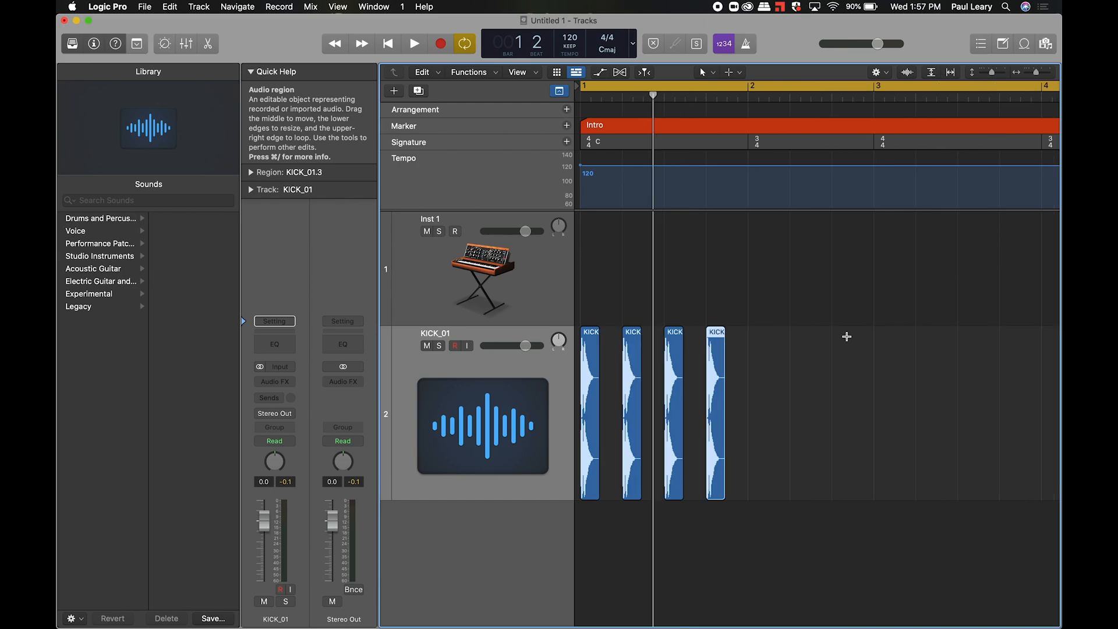
- Duplicate the kick regions in groups to continue the one-per-beat pattern from bar 2 up to the start of bar 5
key(super+Left)
key(super+a)
drag(587, 336, 706, 346)
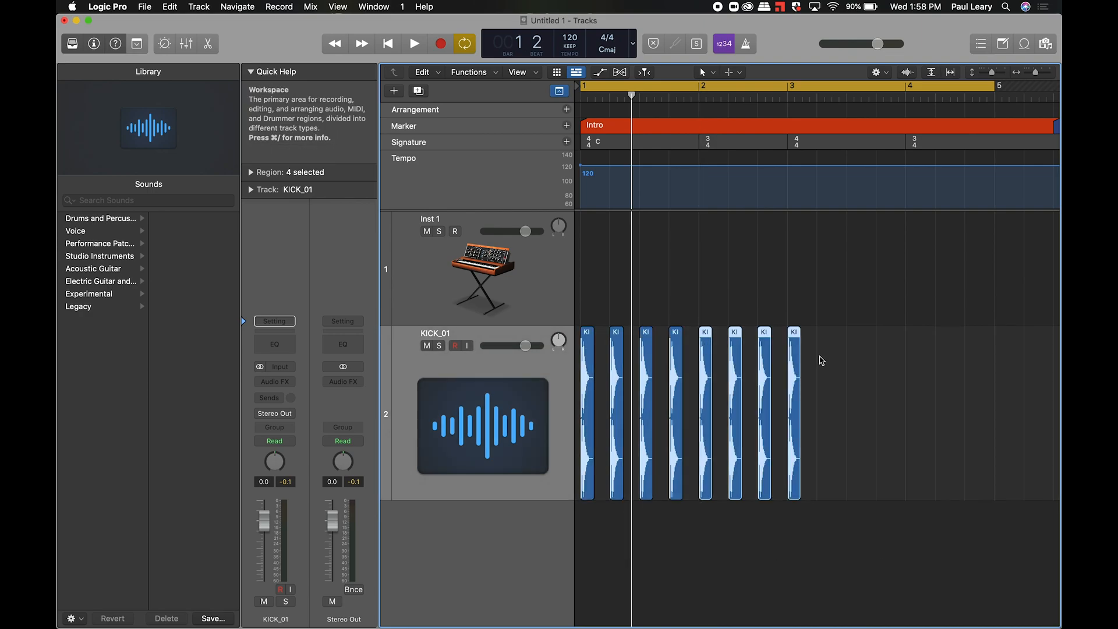
drag(693, 355, 830, 349)
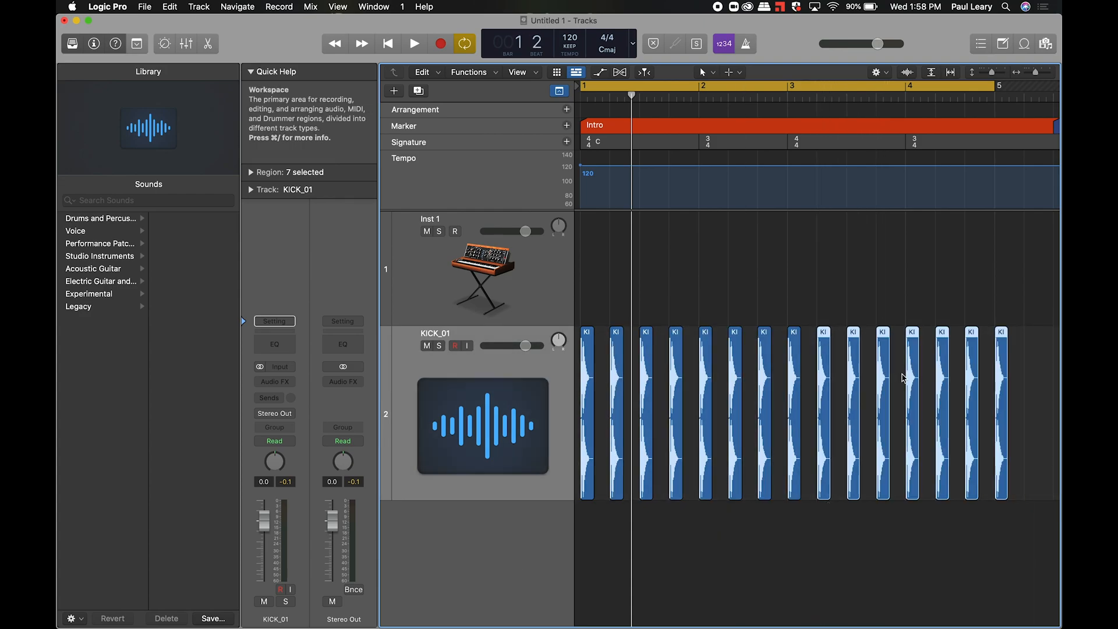
- Move the last kick region slightly ahead of bar 5 and trim its end to the bar 5 line
scroll(960, 369, right, 3)
scroll(960, 368, up, 6)
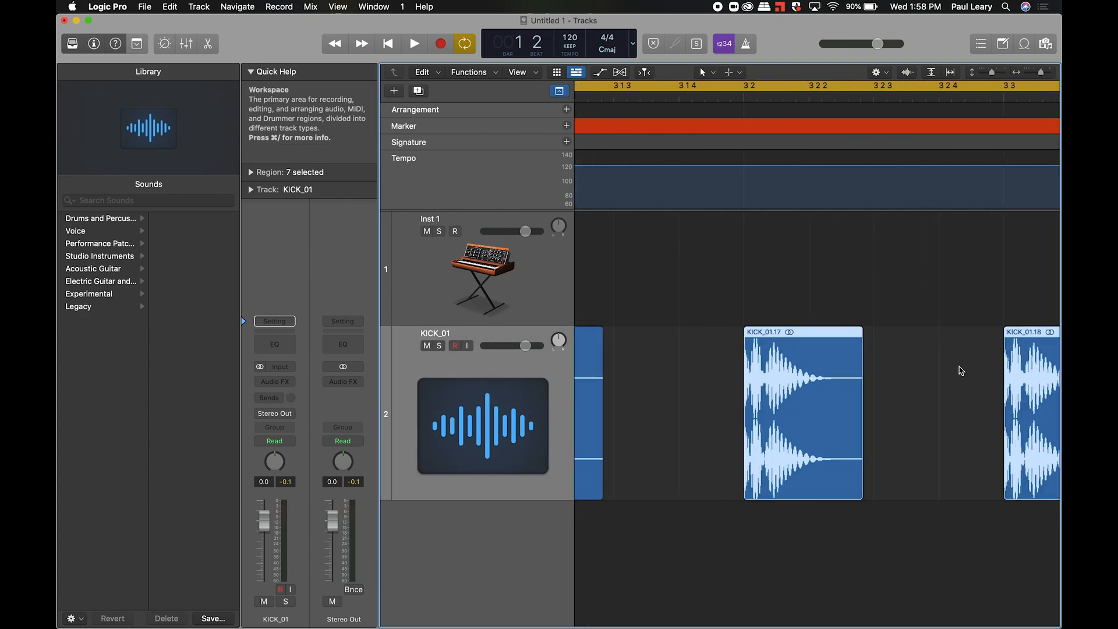
scroll(959, 368, down, 2)
scroll(961, 371, right, 8)
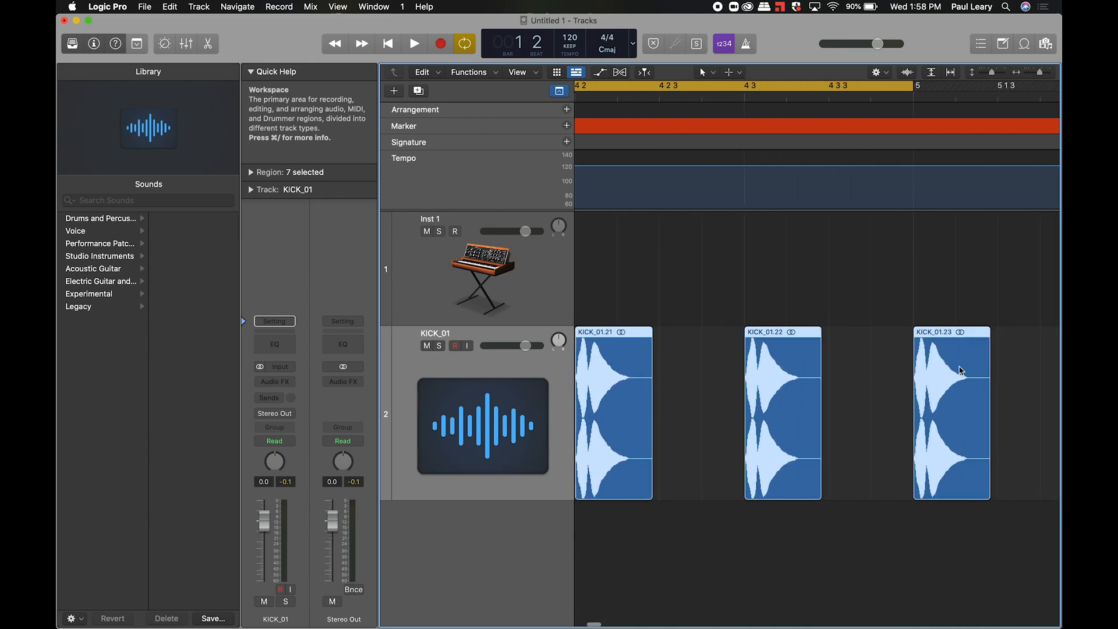
click(901, 347)
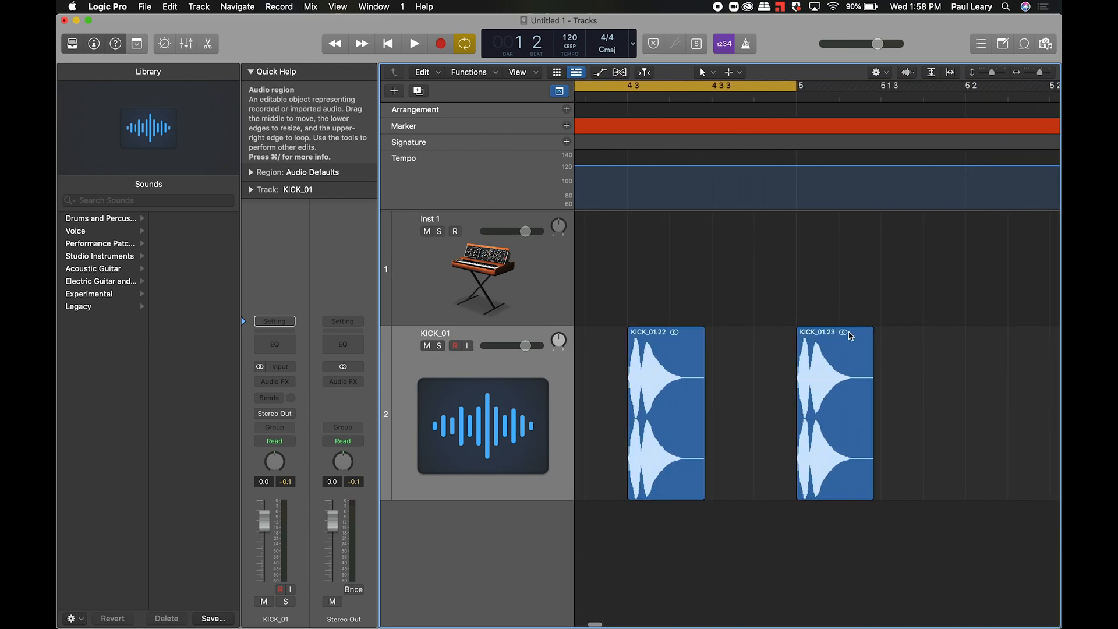
mouse_move(844, 336)
mouse_down()
mouse_move(812, 334)
mouse_move(825, 336)
mouse_up()
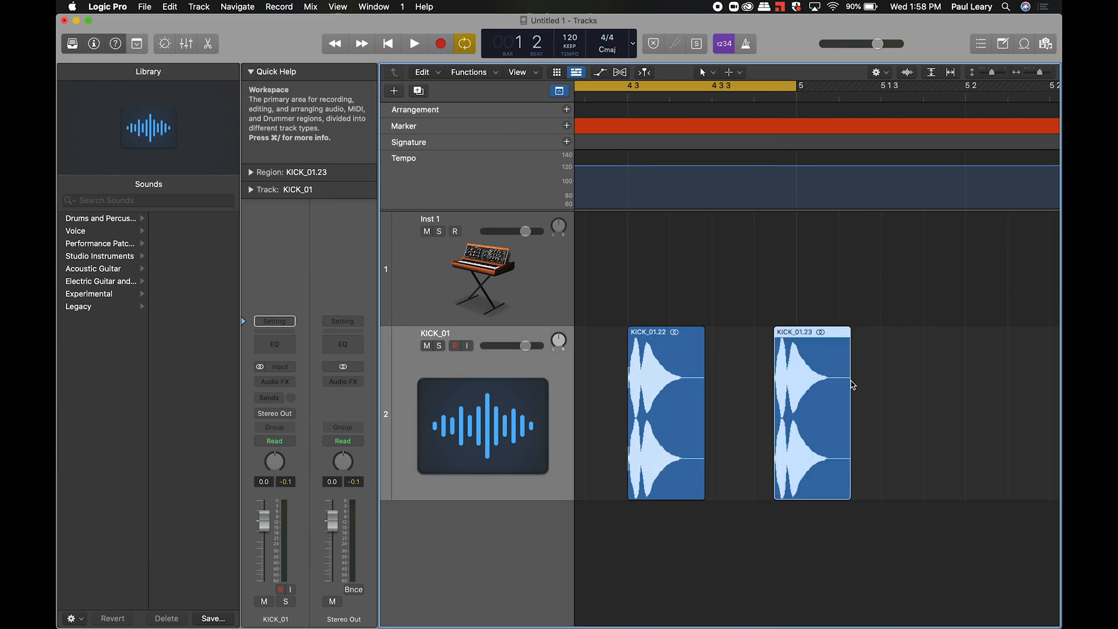
drag(849, 488, 809, 473)
- Play the kick pattern from the start through the cycle, keeping all the regions in view, and stop playback
key(Return)
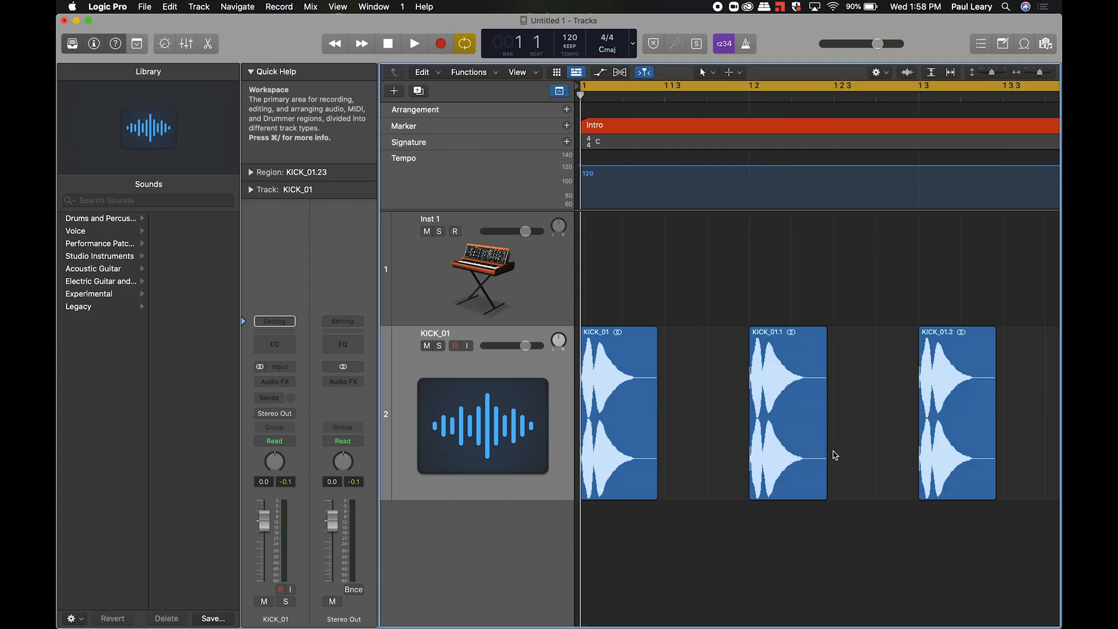
key(space)
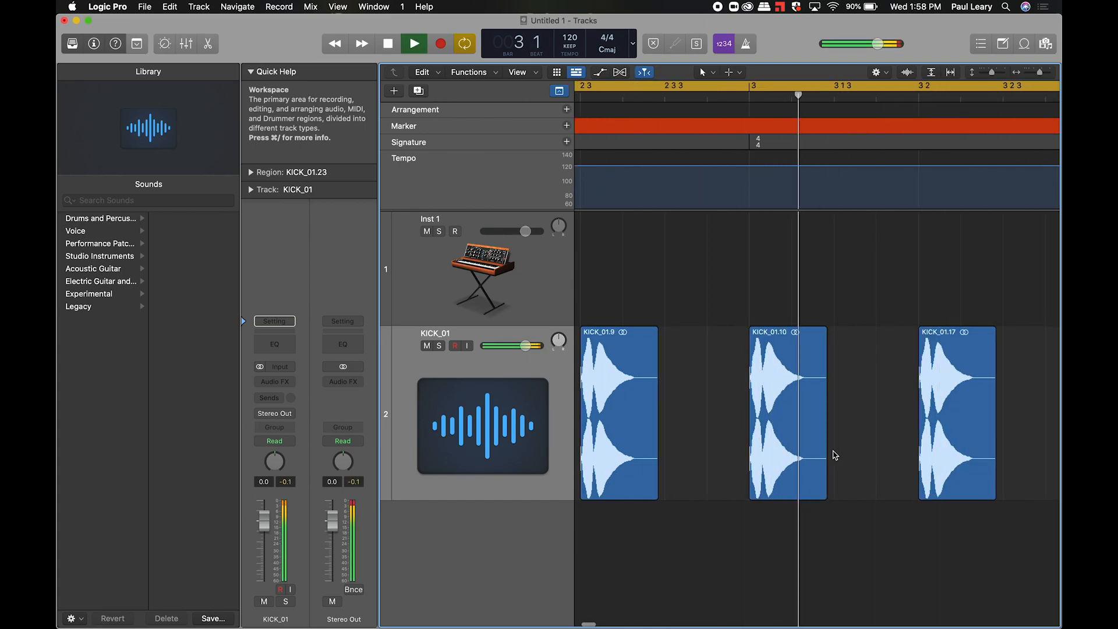
key(super+Left)
key(super+Left)
key(super+Left)
key(super+Left)
key(super+Left)
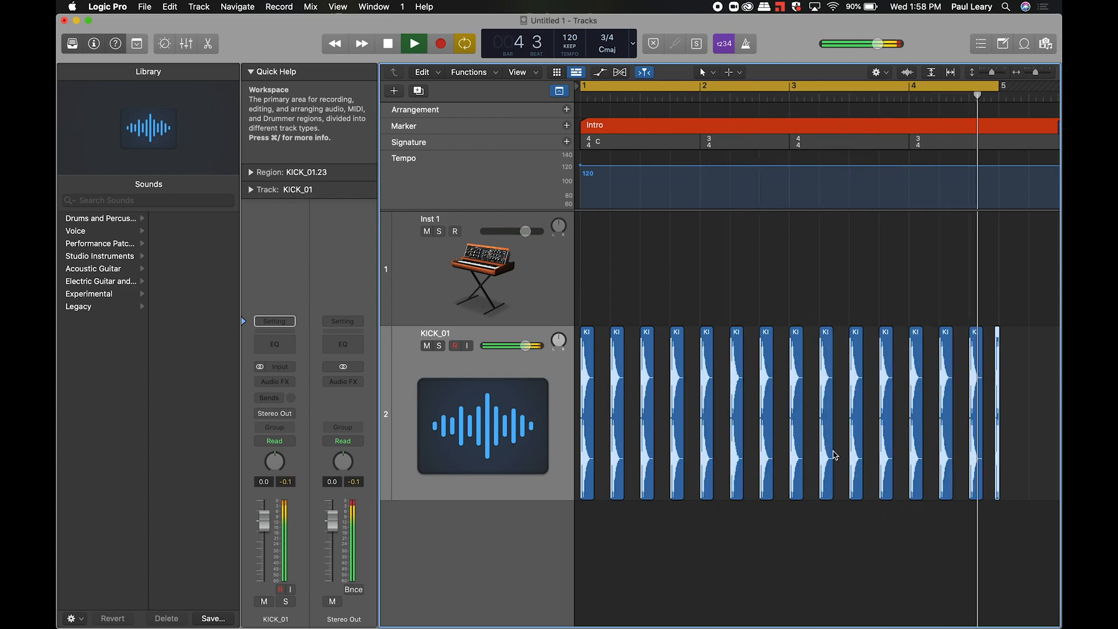
key(space)
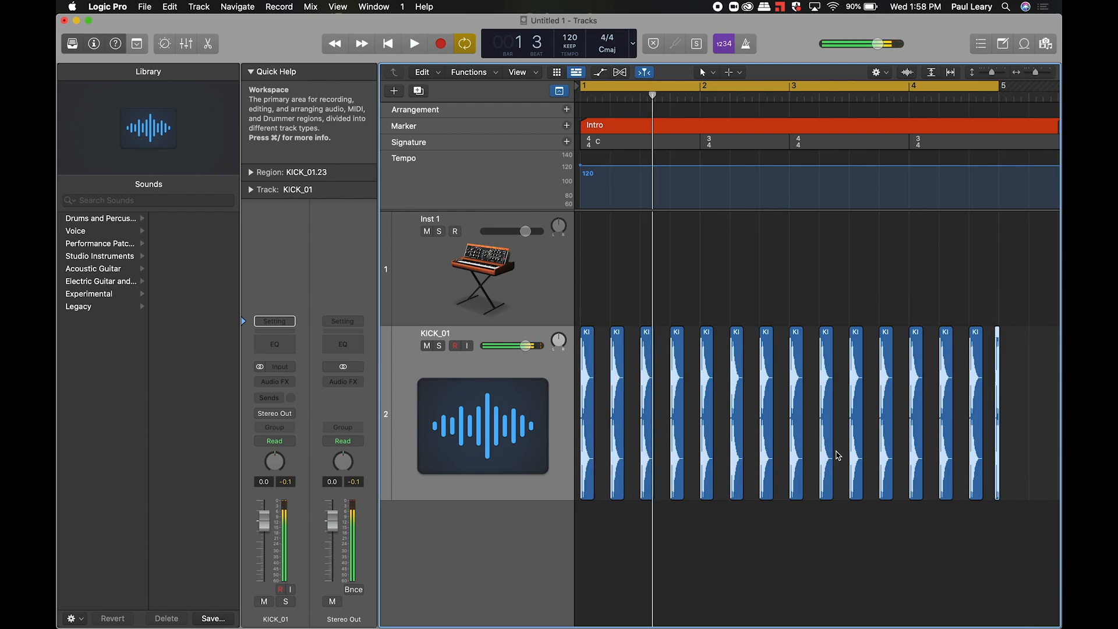
- Shift the short last kick region slightly earlier and extend its end to just before bar 5
scroll(941, 485, up, 8)
scroll(943, 486, right, 3)
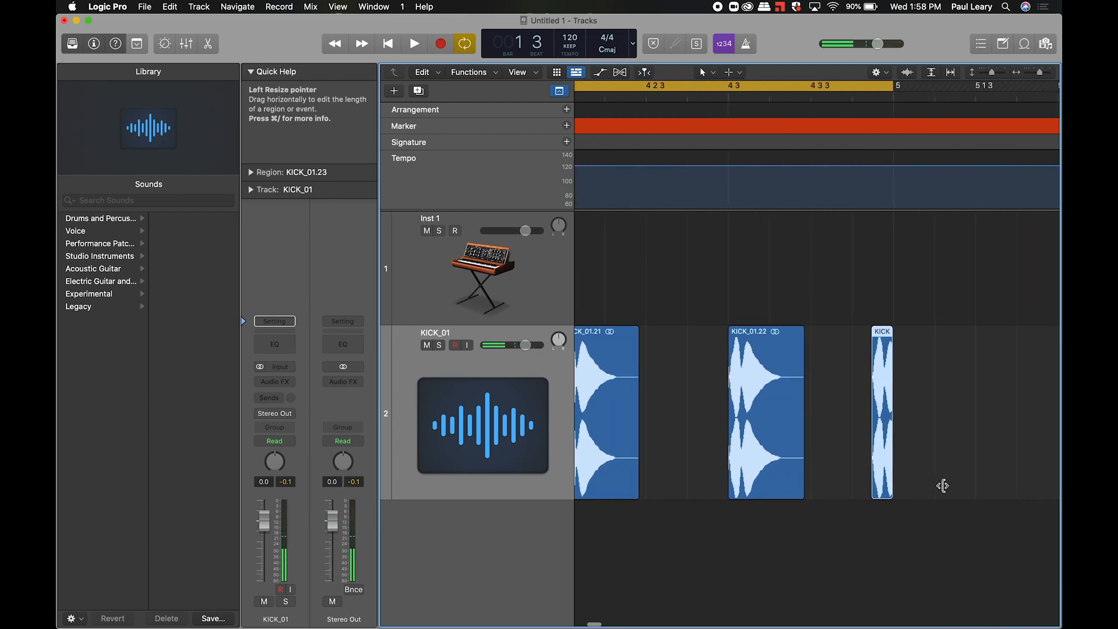
drag(885, 336, 867, 338)
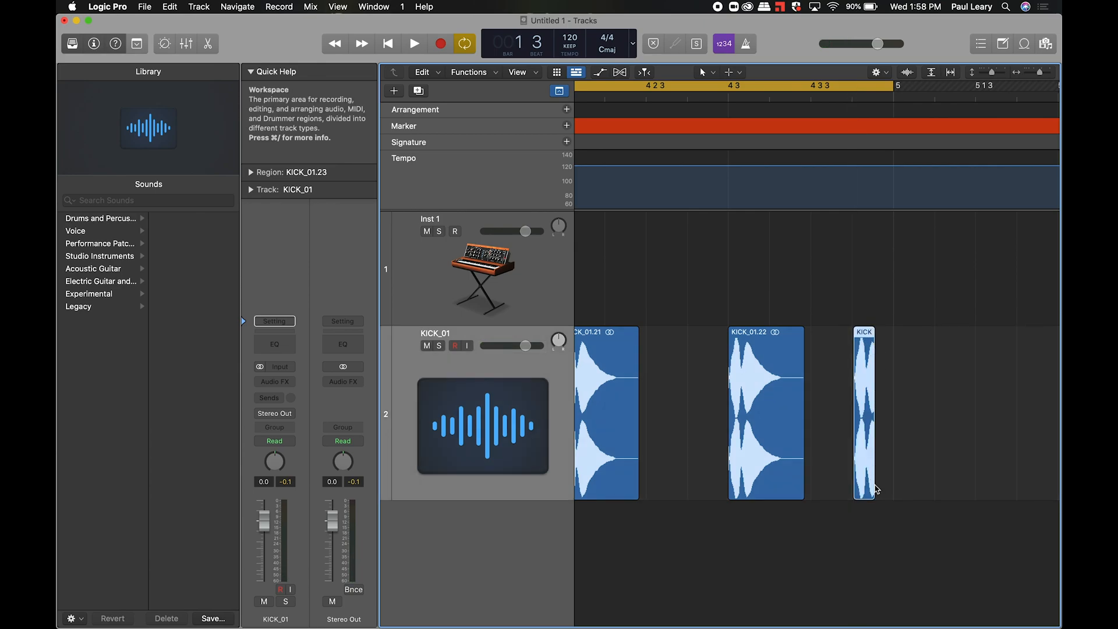
drag(872, 485, 886, 485)
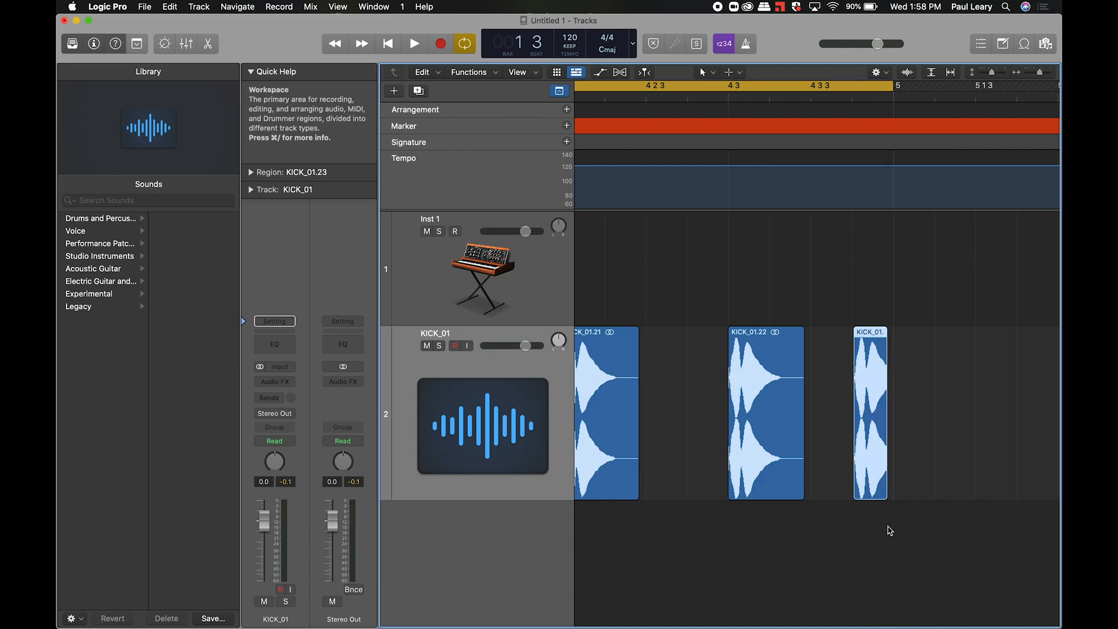
- Try the Fade tool on the short last kick region, and return to the Pointer tool
key(t)
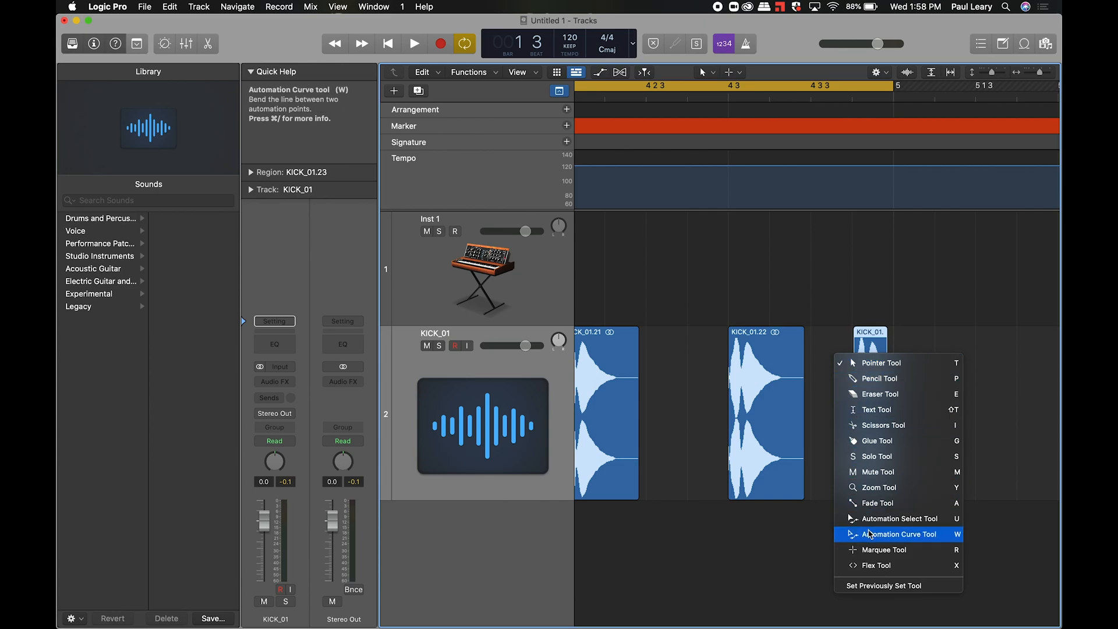
click(867, 503)
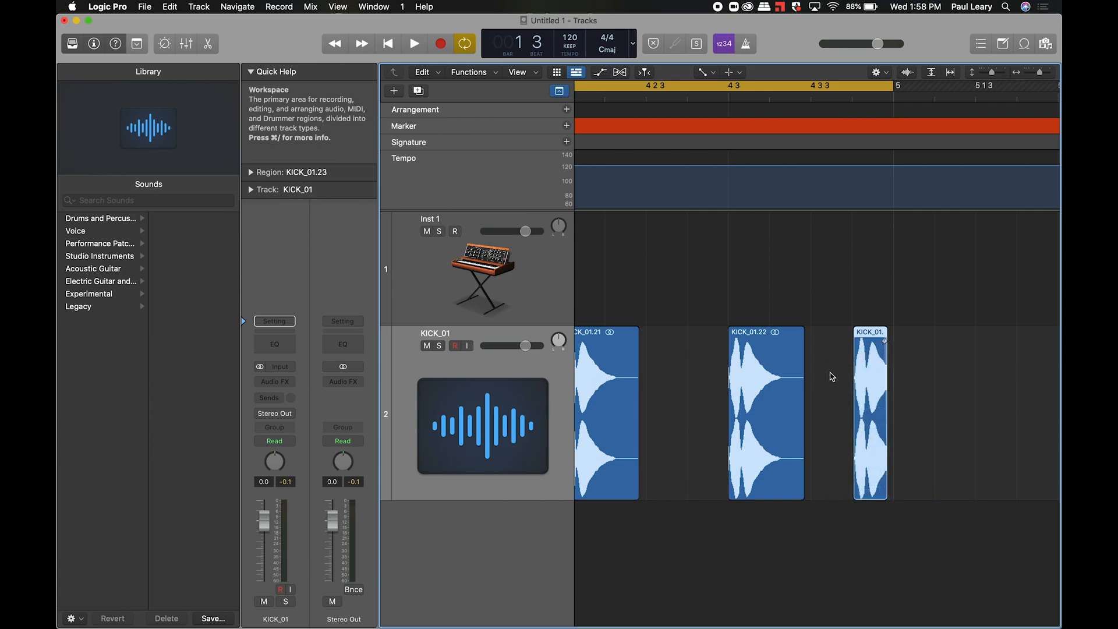
scroll(829, 373, down, 10)
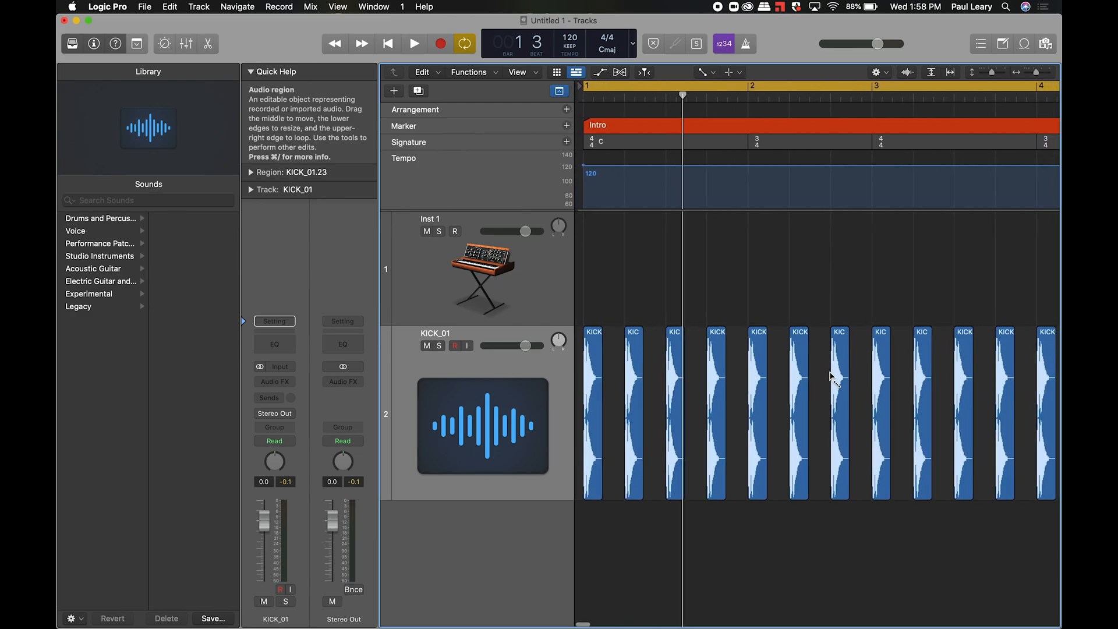
scroll(833, 377, down, 10)
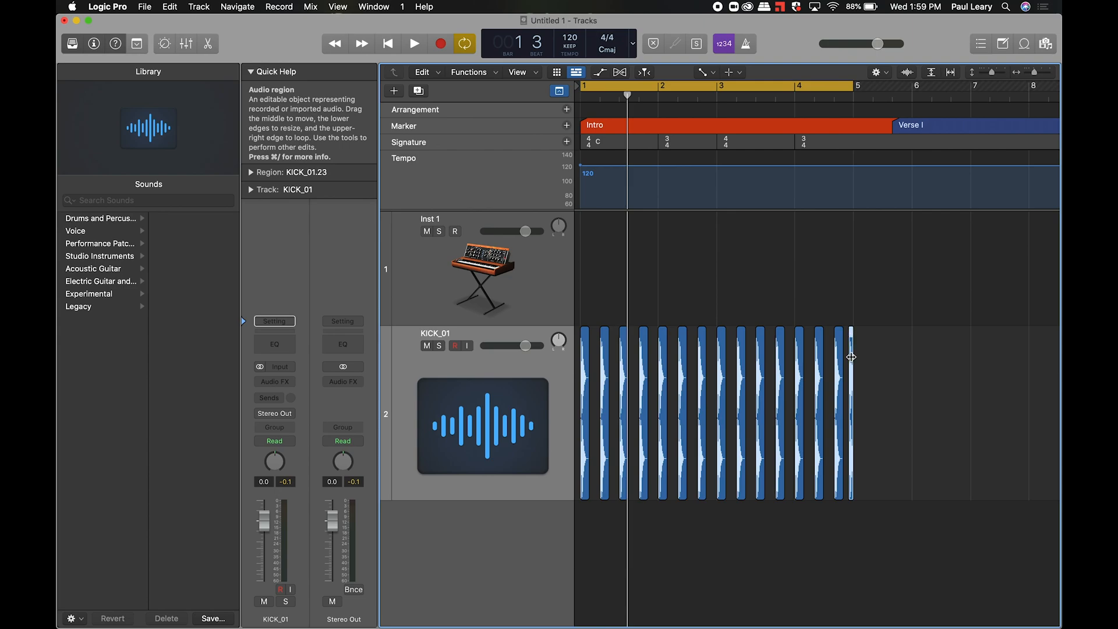
scroll(851, 356, up, 5)
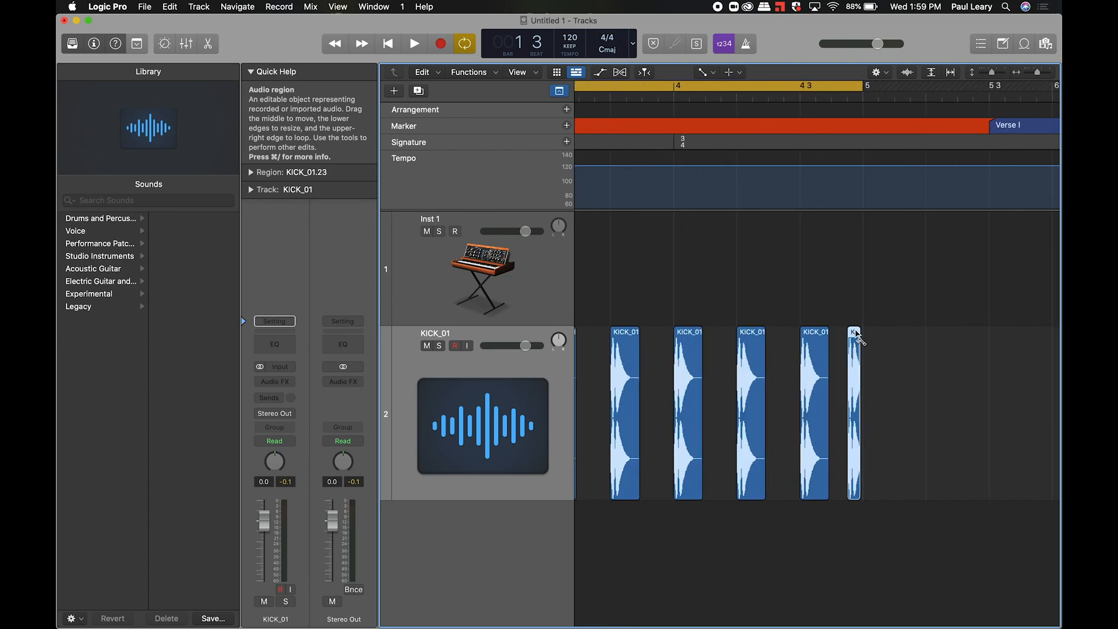
scroll(856, 335, left, 3)
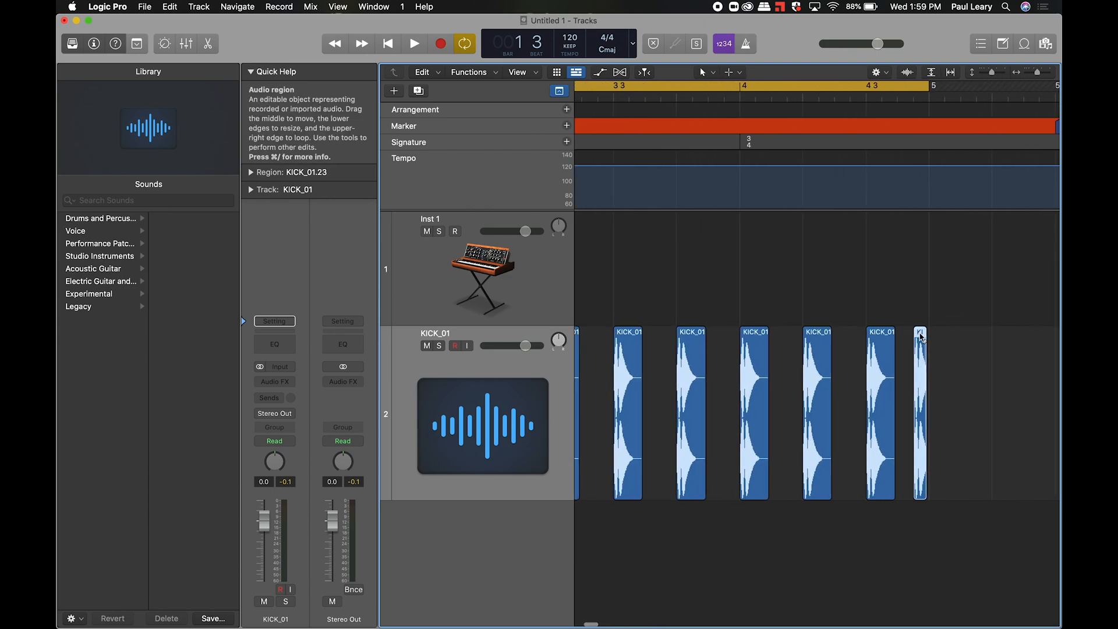
- Copy the short kick region from the end of bar 4 to just before bar 3
drag(915, 337, 730, 335)
scroll(729, 335, left, 4)
drag(839, 342, 590, 347)
key(super+Left)
key(super+Left)
key(super+Left)
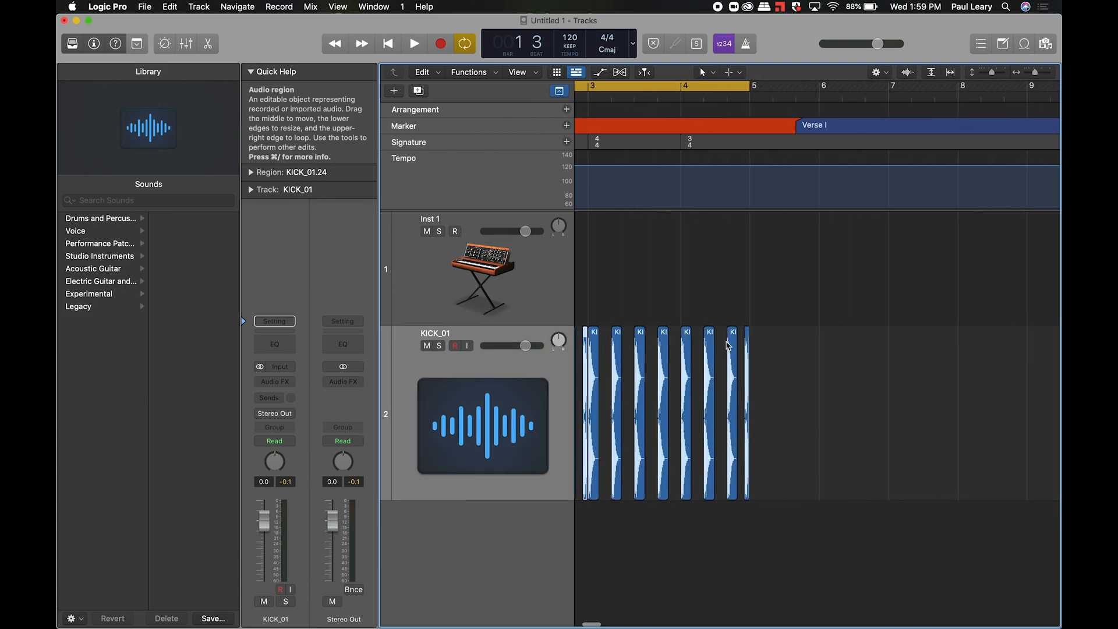
- Delete the time signature changes at bars 2, 3 and 4, leaving only the initial 4/4
scroll(728, 346, left, 5)
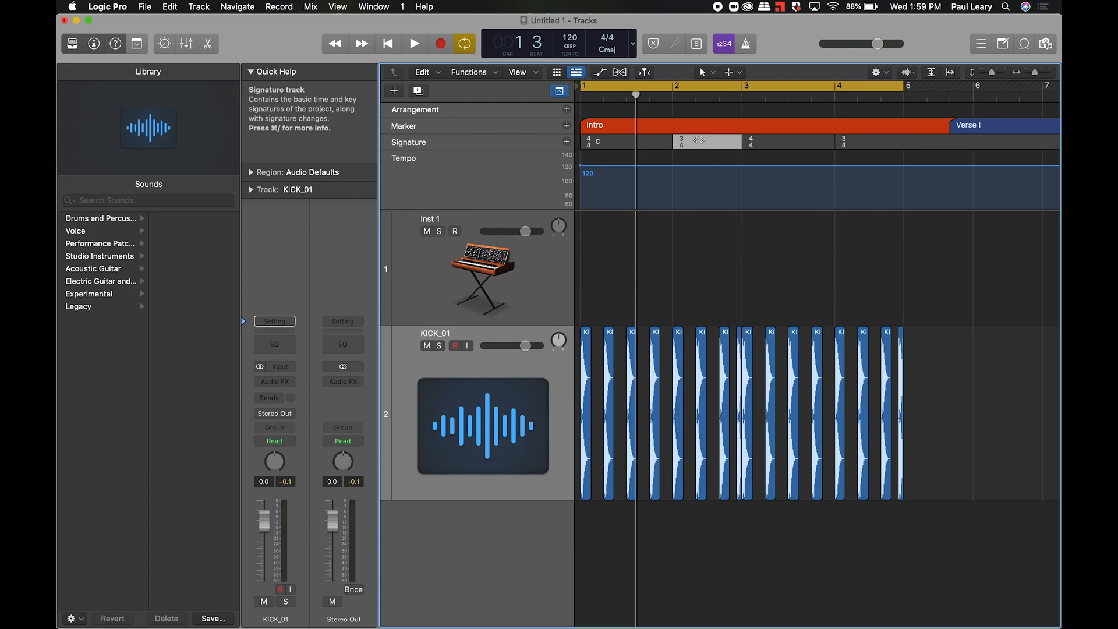
click(882, 145)
key(Delete)
drag(892, 103, 926, 136)
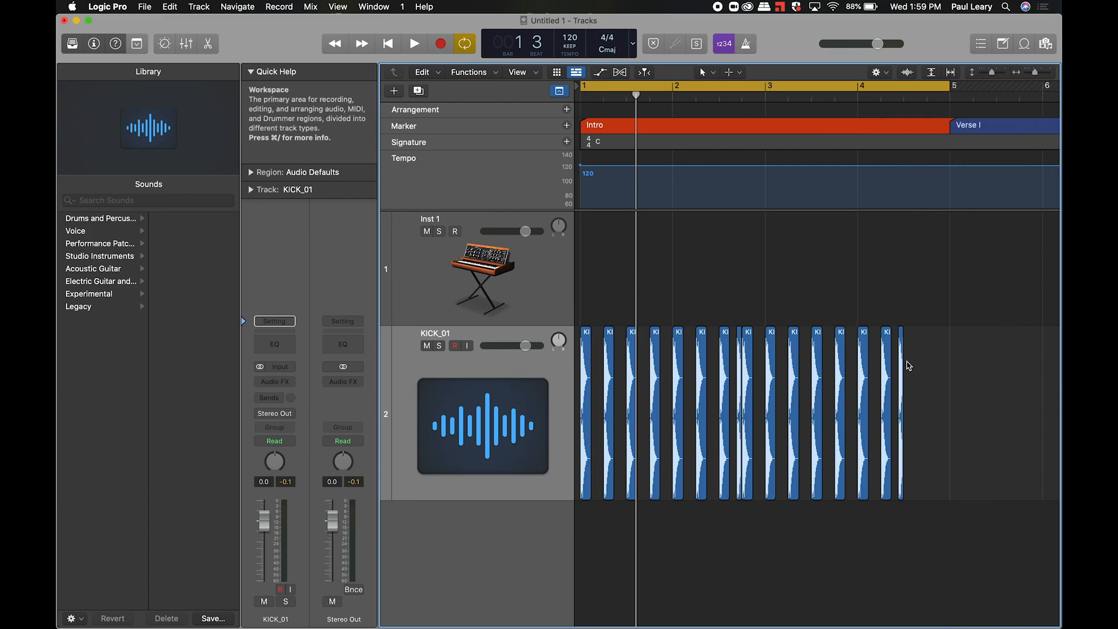
- Shift the last kicks later in bar 4 and fill the gap with a copy so a kick lands on every beat
mouse_move(923, 340)
mouse_down()
mouse_move(772, 364)
mouse_move(910, 338)
mouse_up()
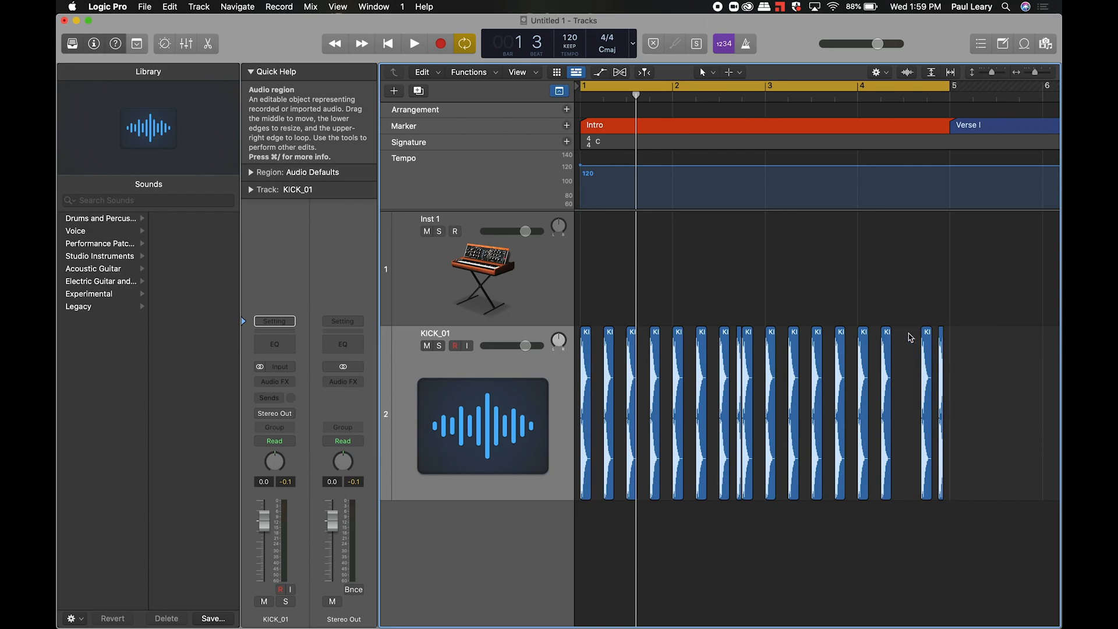
scroll(911, 338, up, 5)
scroll(913, 337, right, 10)
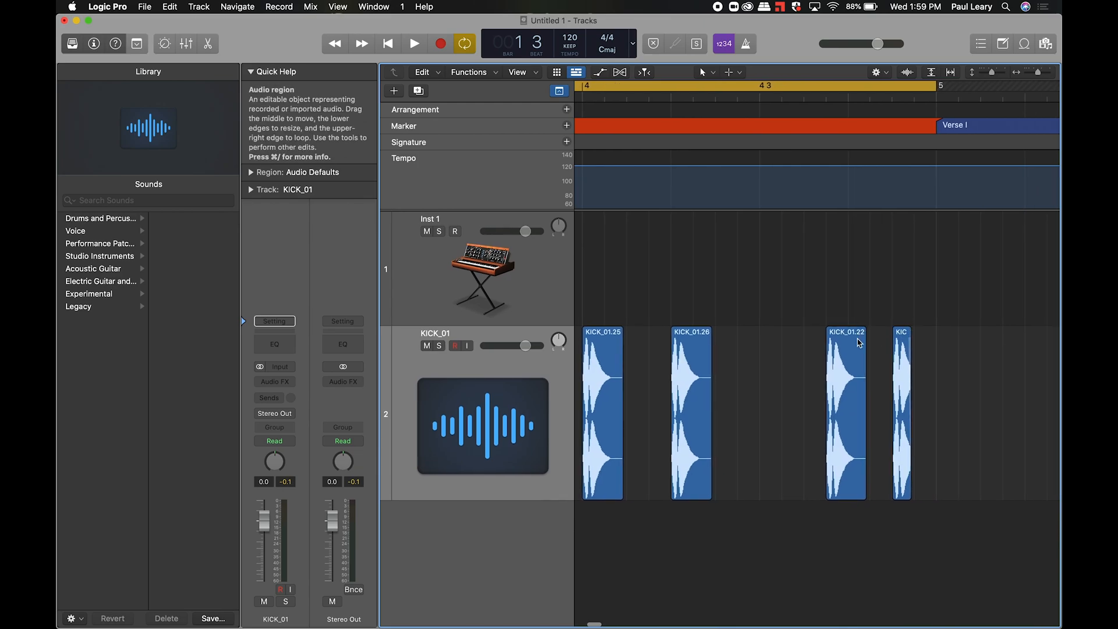
alt+drag(851, 338, 861, 247)
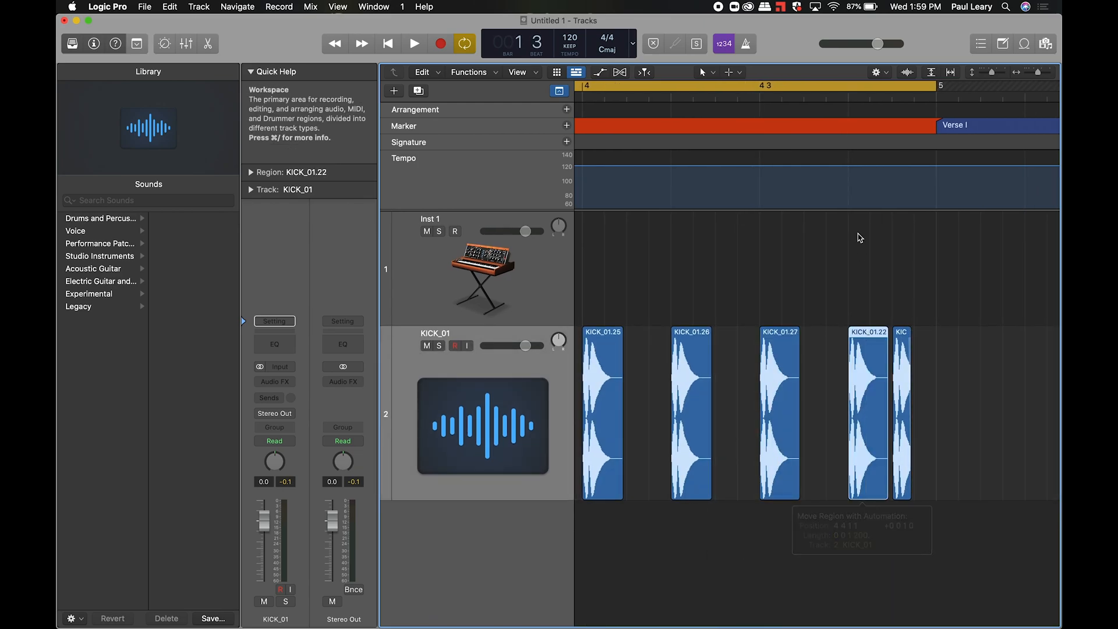
click(849, 93)
- Move the short kick region to position 4 4 4 7, just before bar 5, and place the playhead at its start
drag(903, 337, 925, 336)
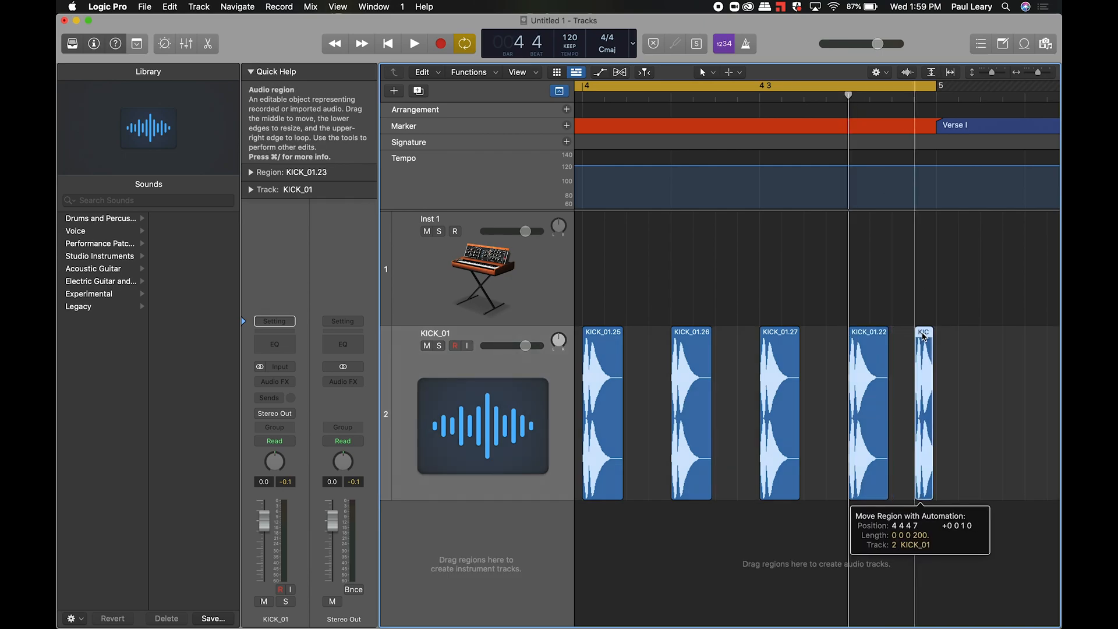
click(915, 96)
key(z)
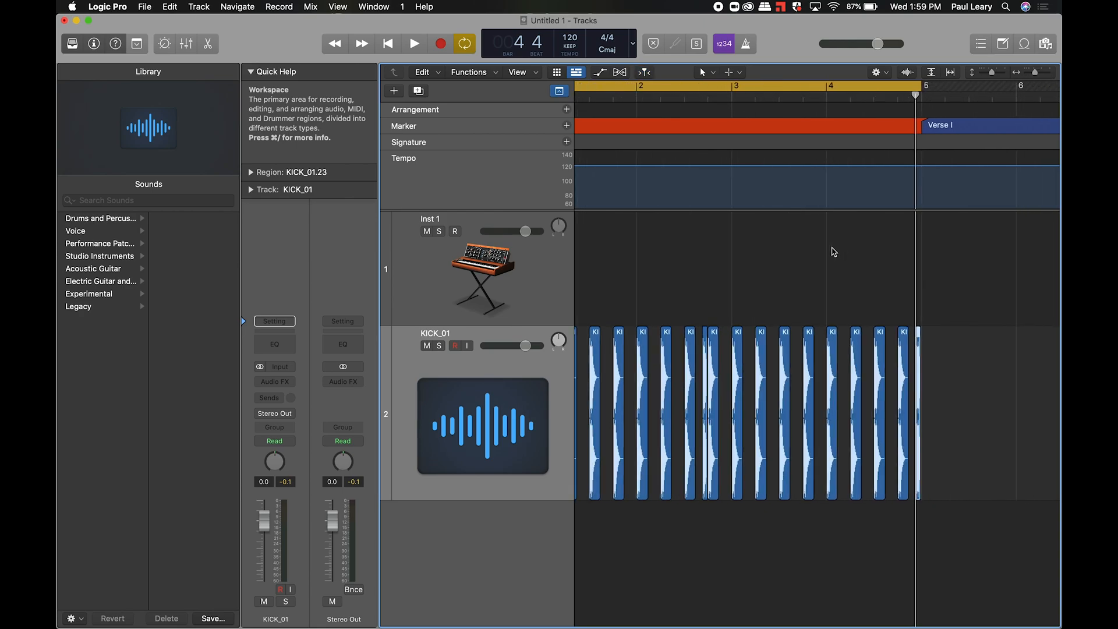
key(super+Right)
key(super+Right)
key(super+Right)
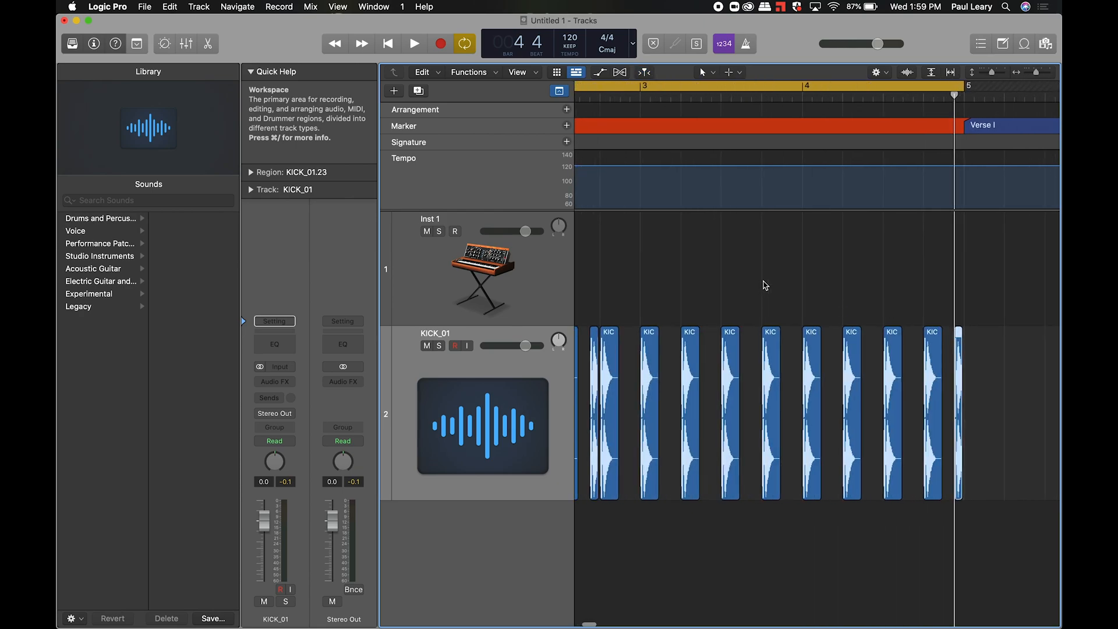
scroll(771, 285, left, 8)
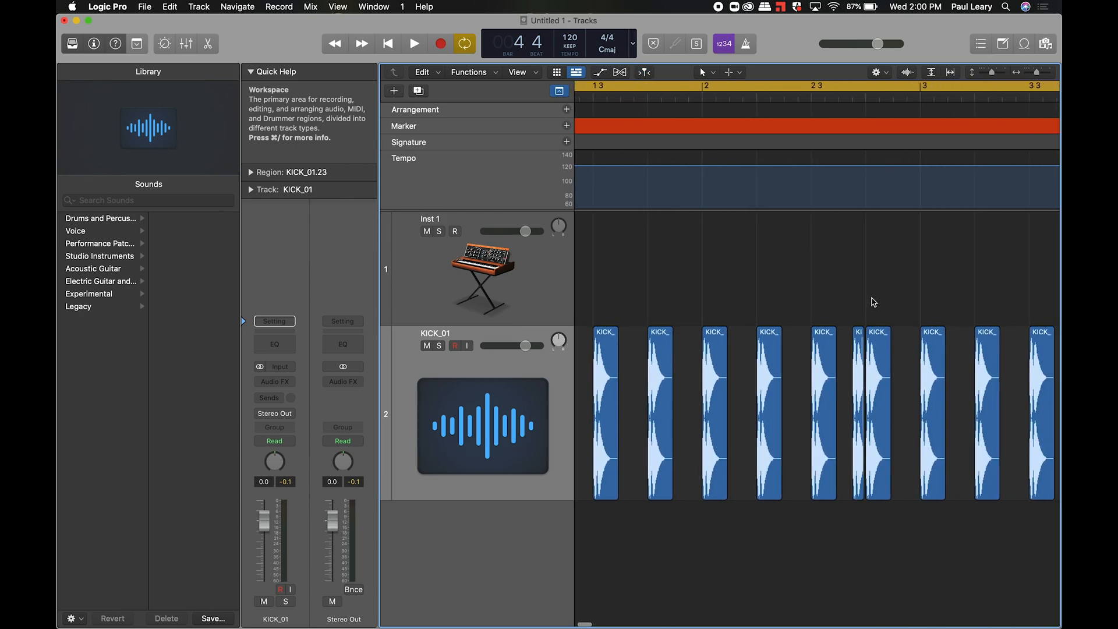
- Rework the end of bar 2 by moving the short kick to just before bar 3 and copying a full kick onto beat 4
scroll(862, 326, right, 3)
key(Delete)
drag(838, 336, 889, 342)
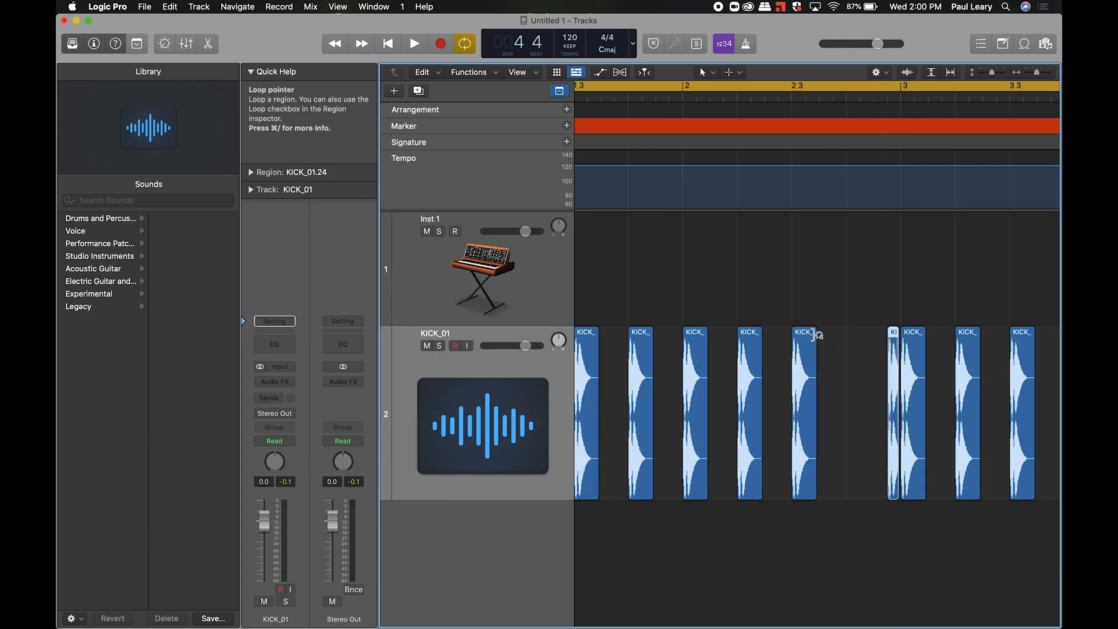
drag(809, 341, 863, 341)
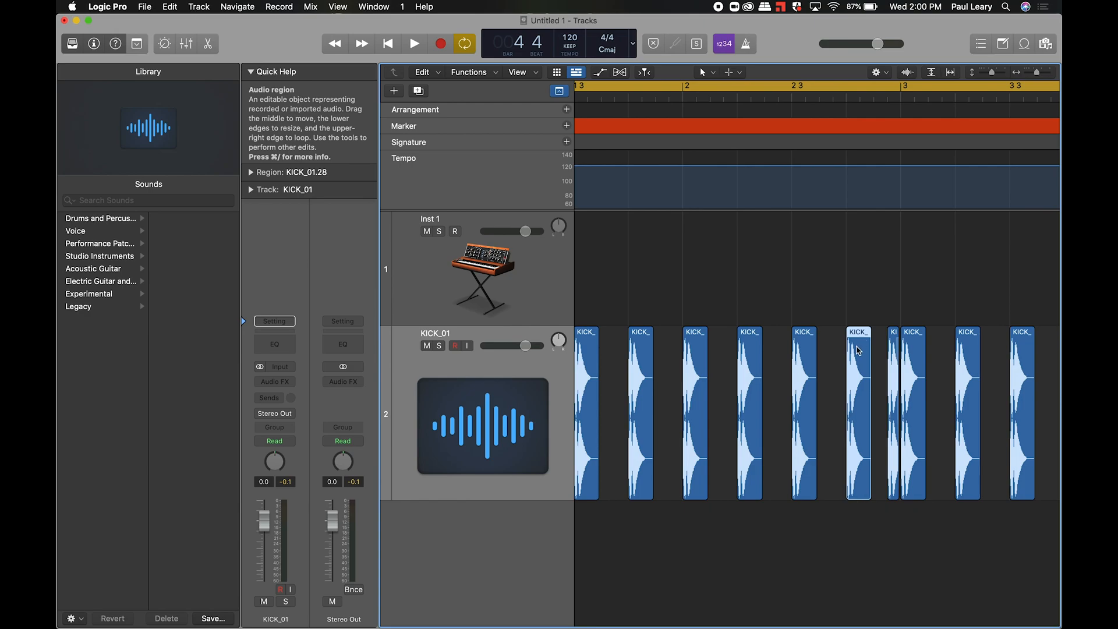
- Play the four-bar kick pattern from bar 1 to check it by ear
scroll(859, 350, down, 5)
key(space)
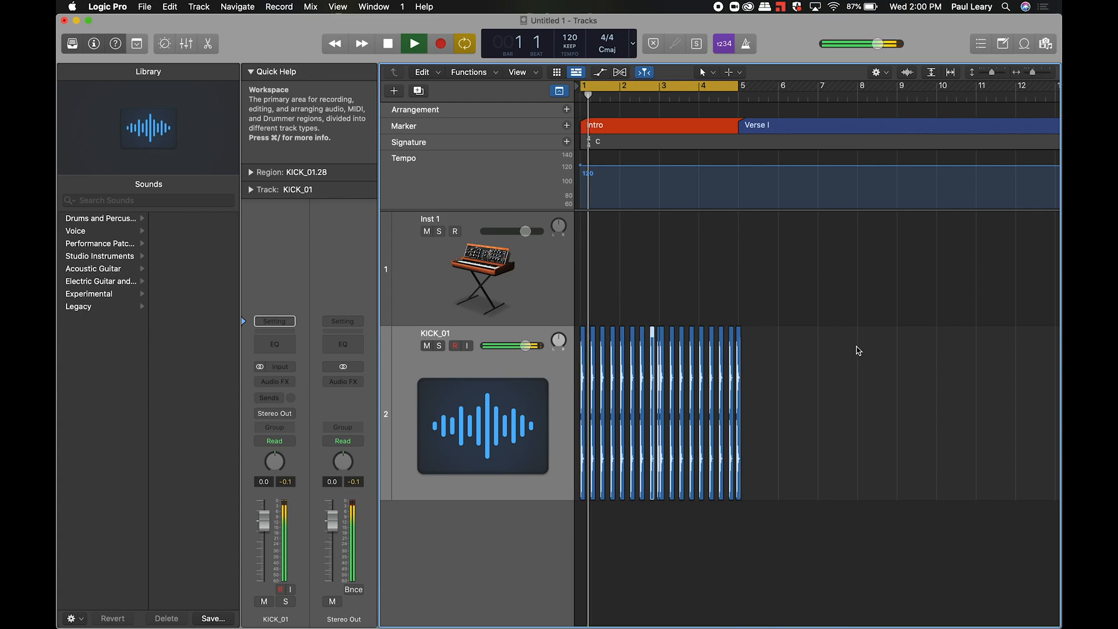
key(space)
- View the whole four-bar kick pattern at a reduced track height with free space below the kick track
key(super+Up)
key(super+Up)
key(super+Up)
key(super+Up)
key(super+Up)
key(super+Up)
key(super+Up)
key(super+Up)
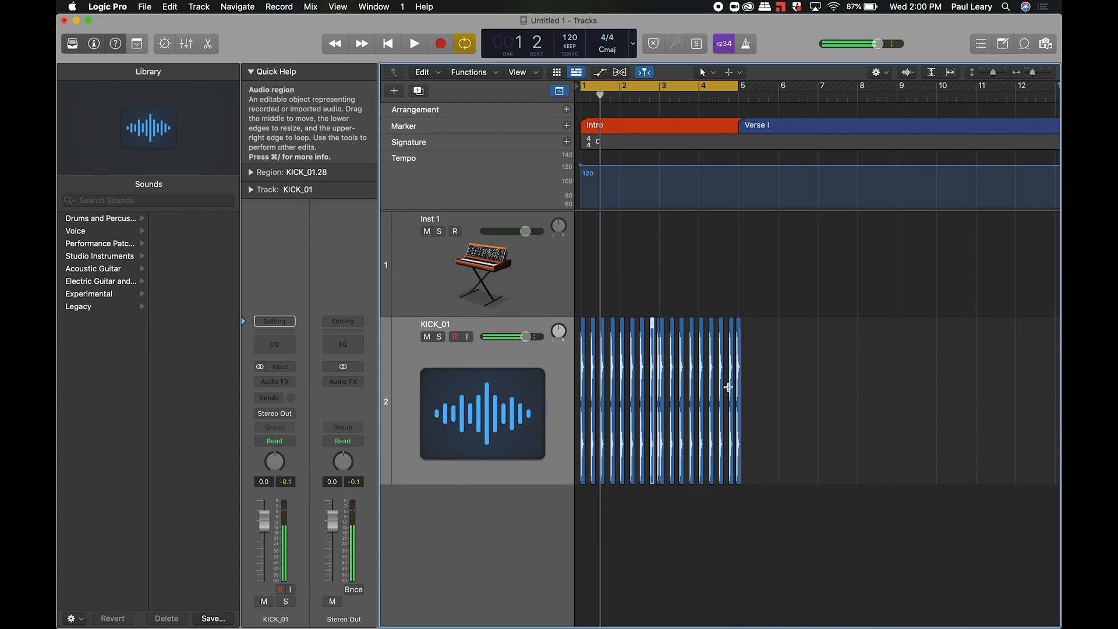
key(super+Right)
key(super+Right)
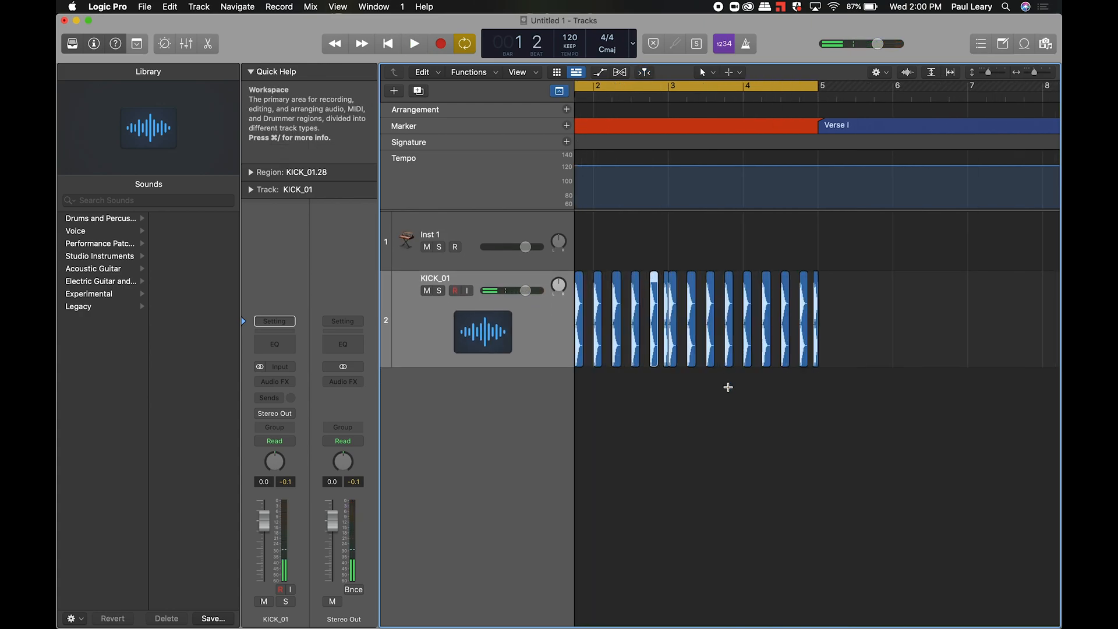
key(super+Right)
key(super+Right)
key(super+Right)
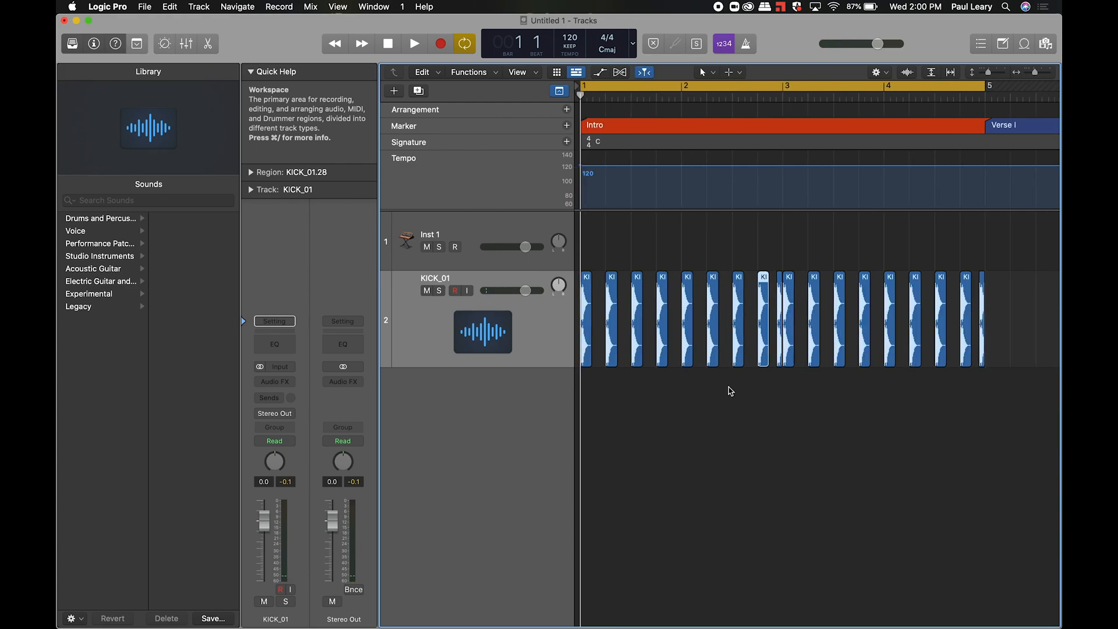
- Switch to Finder and preview the VEC1 Cymbals RevCR 03.wav sample in the DrumSamples folder
key(super+Tab)
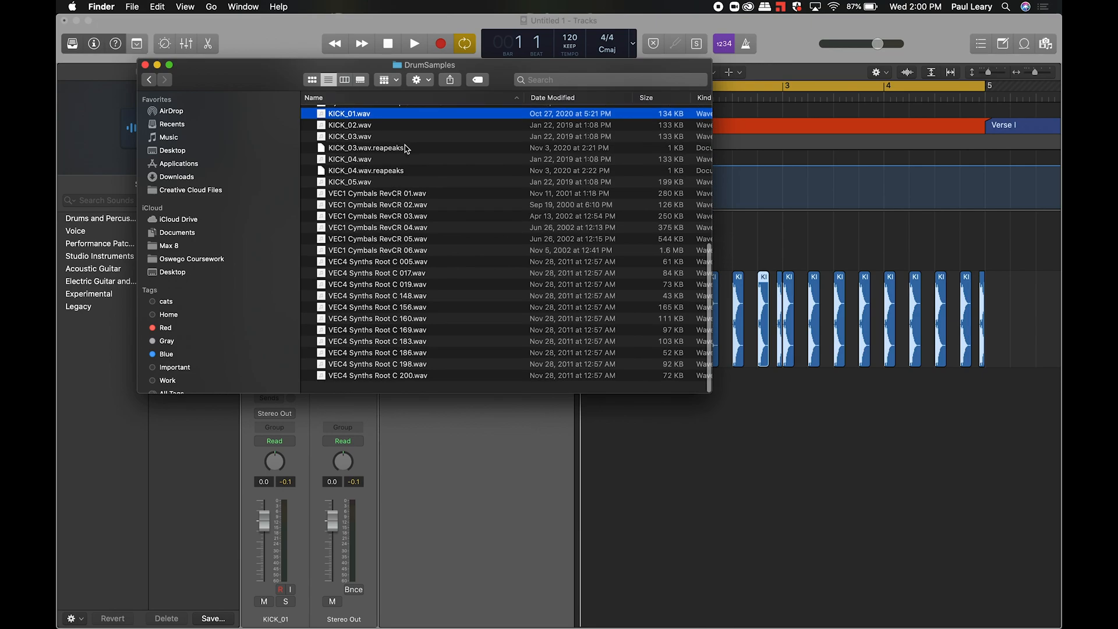
click(361, 230)
key(space)
key(space)
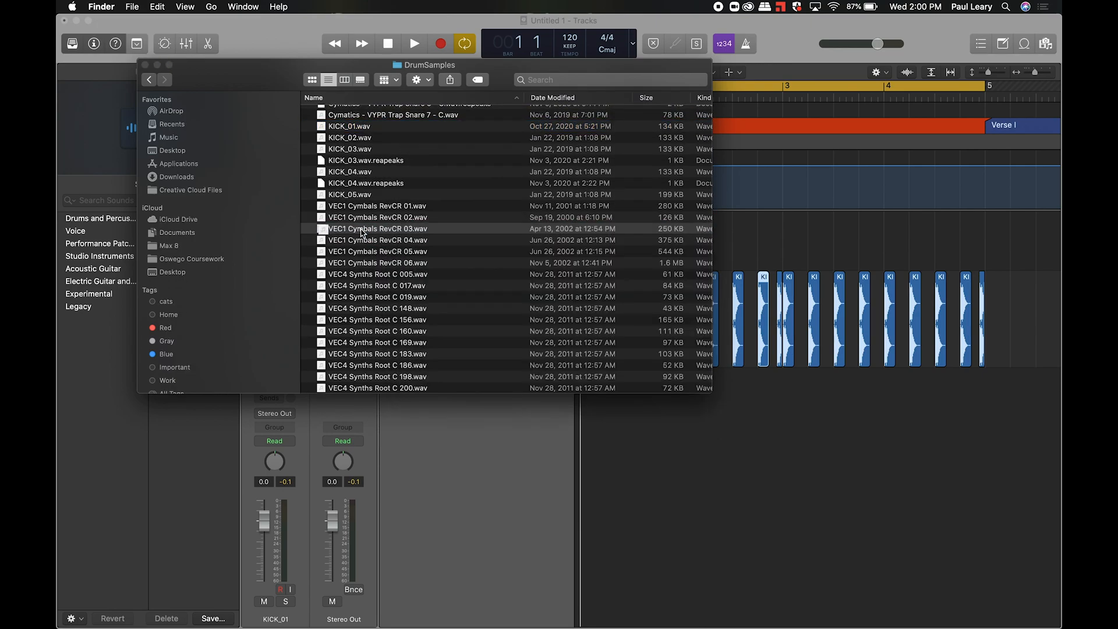
- Audition the Cymatics - VYPR Trap Snare 2, 4 and 5 samples in the DrumSamples folder
scroll(361, 231, up, 5)
click(367, 197)
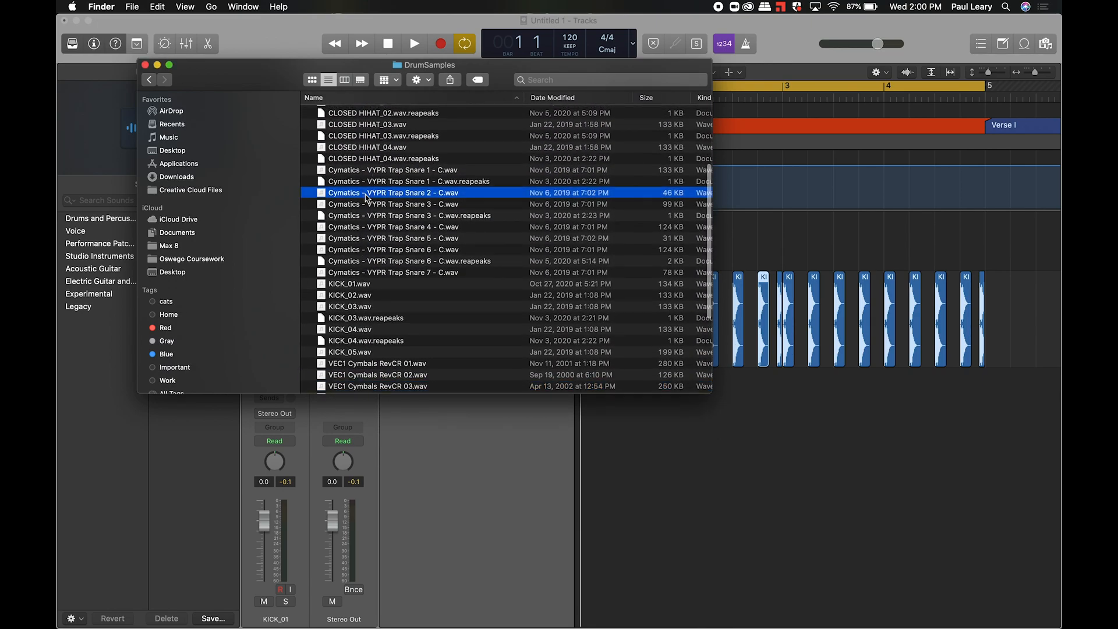
key(space)
key(space)
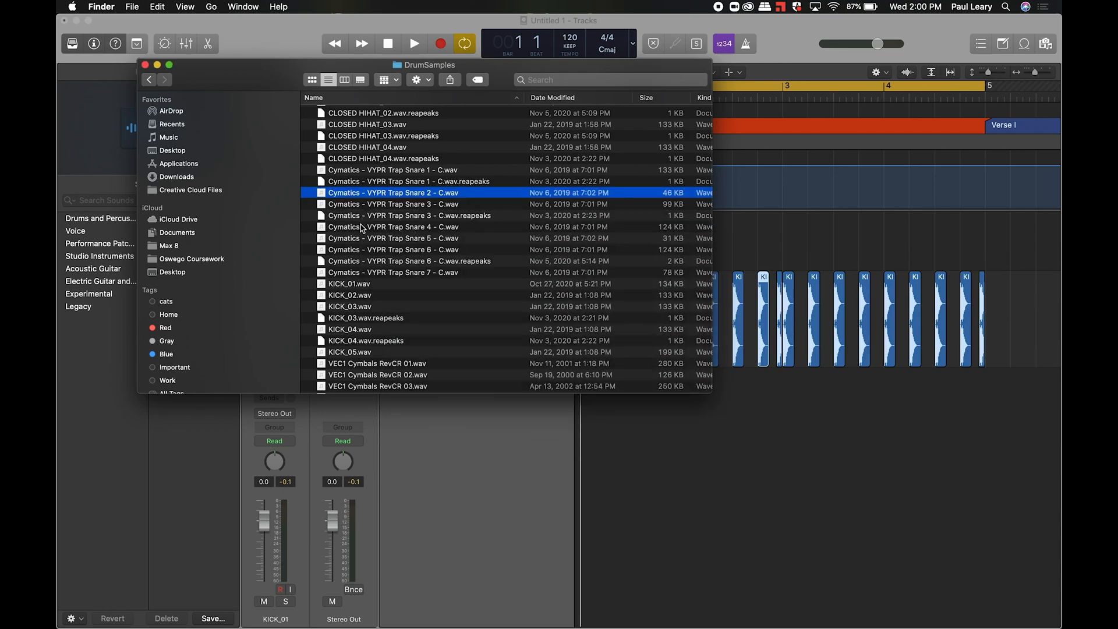
click(361, 227)
key(space)
key(space)
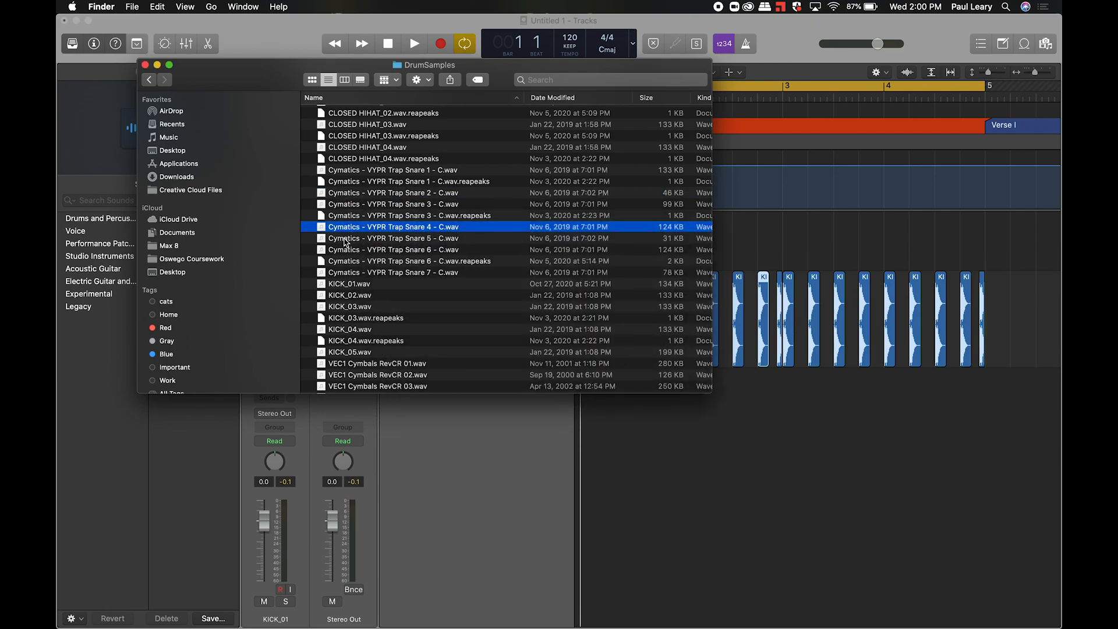
click(344, 240)
key(space)
key(space)
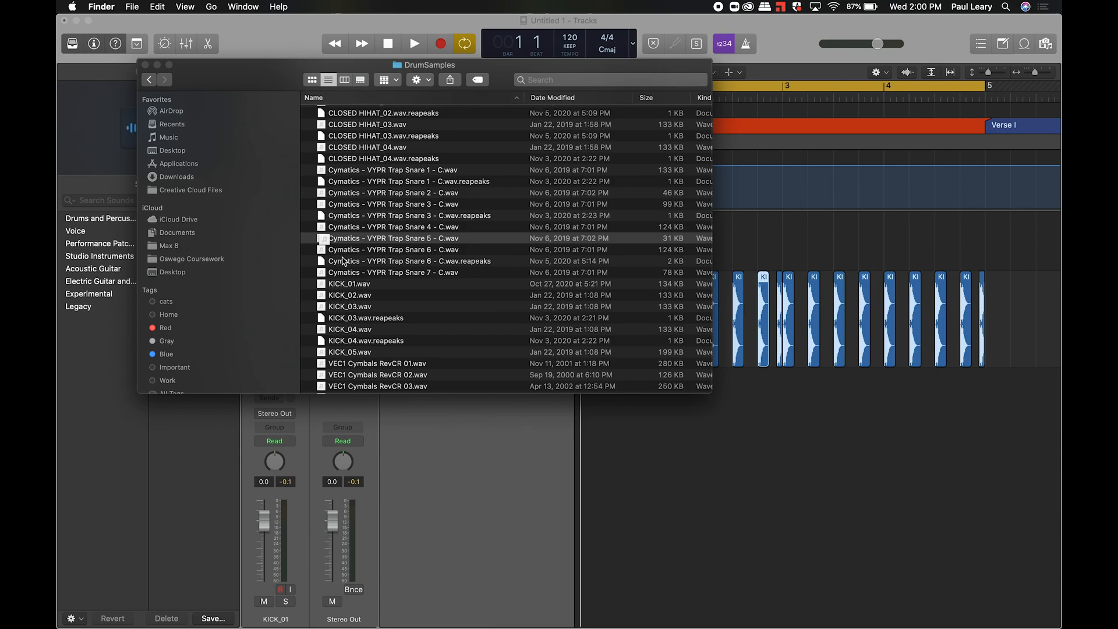
- Preview Cymatics - VYPR Trap Snare 6 - C.wav and import it into Logic Pro as a new audio track below KICK_01
click(344, 252)
key(space)
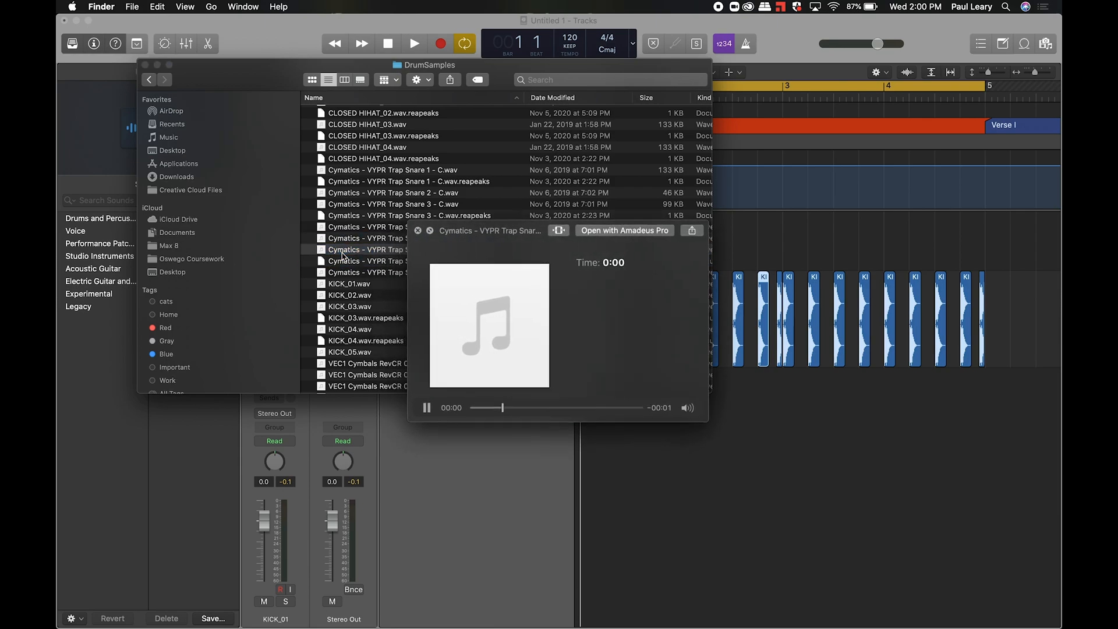
key(space)
drag(573, 393, 748, 386)
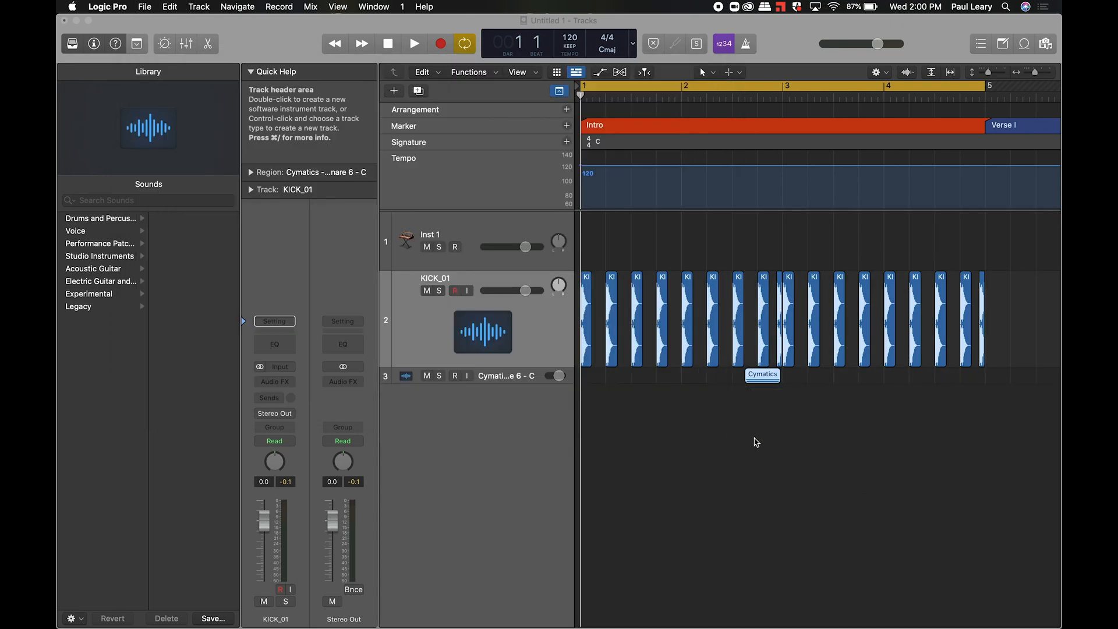
- Trim the snare region to about the kick's length, place it on beat 2 of bar 1 and copy it to beat 4
scroll(546, 388, down, 8)
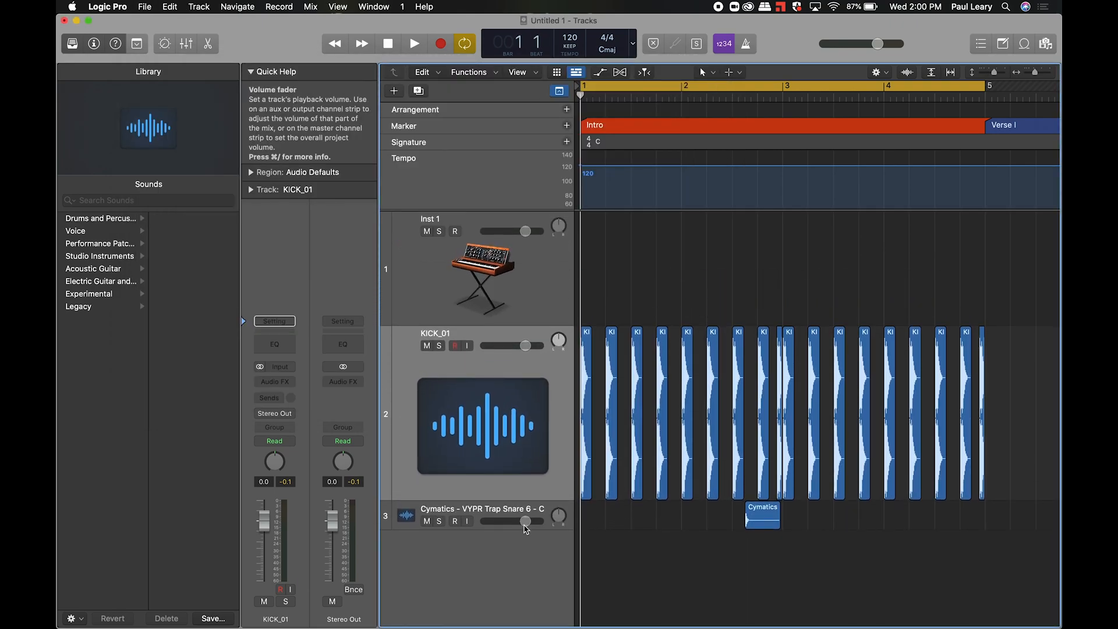
click(525, 515)
scroll(527, 516, down, 5)
scroll(527, 516, down, 3)
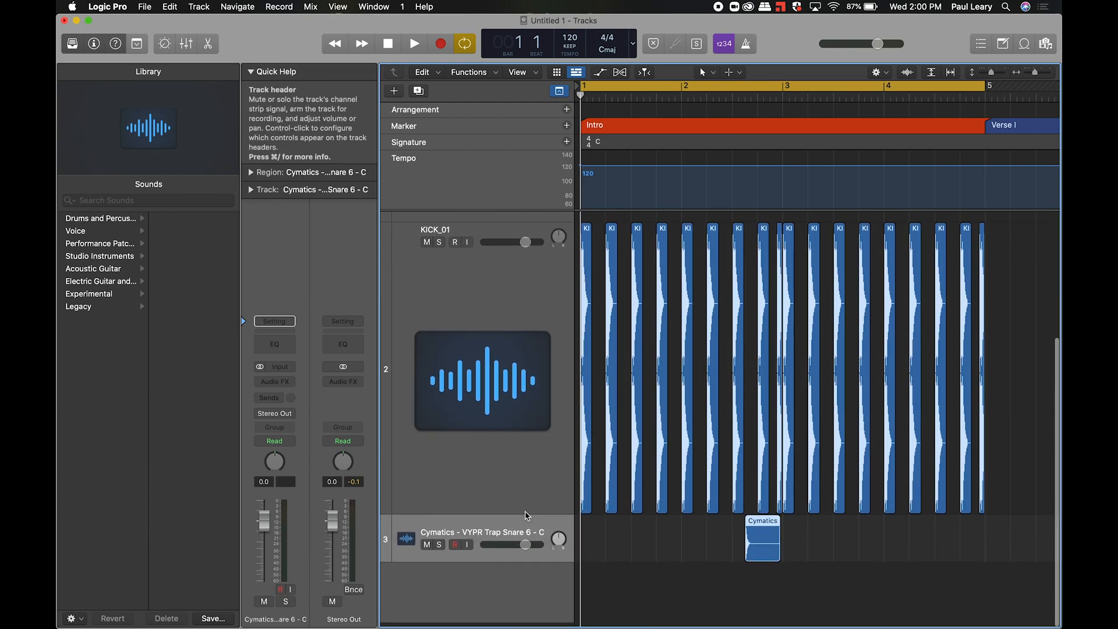
drag(760, 531, 616, 560)
shift+click(638, 558)
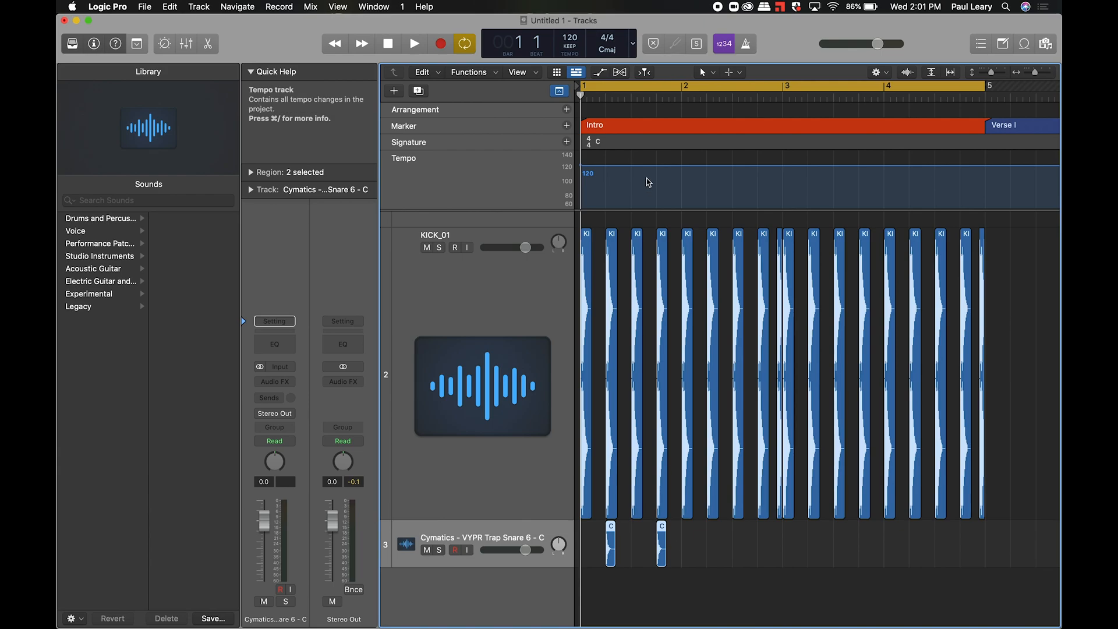
- Step the playhead through beats 1 to 4 of bar 1 and on to bar 2 to locate each beat in the ruler
scroll(665, 447, down, 2)
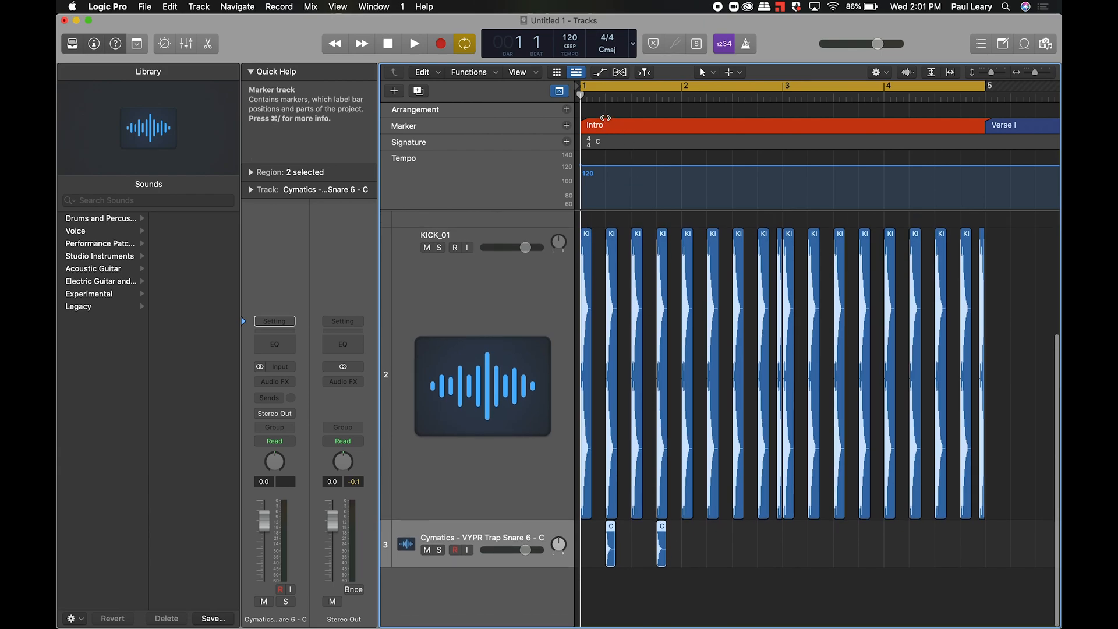
click(606, 96)
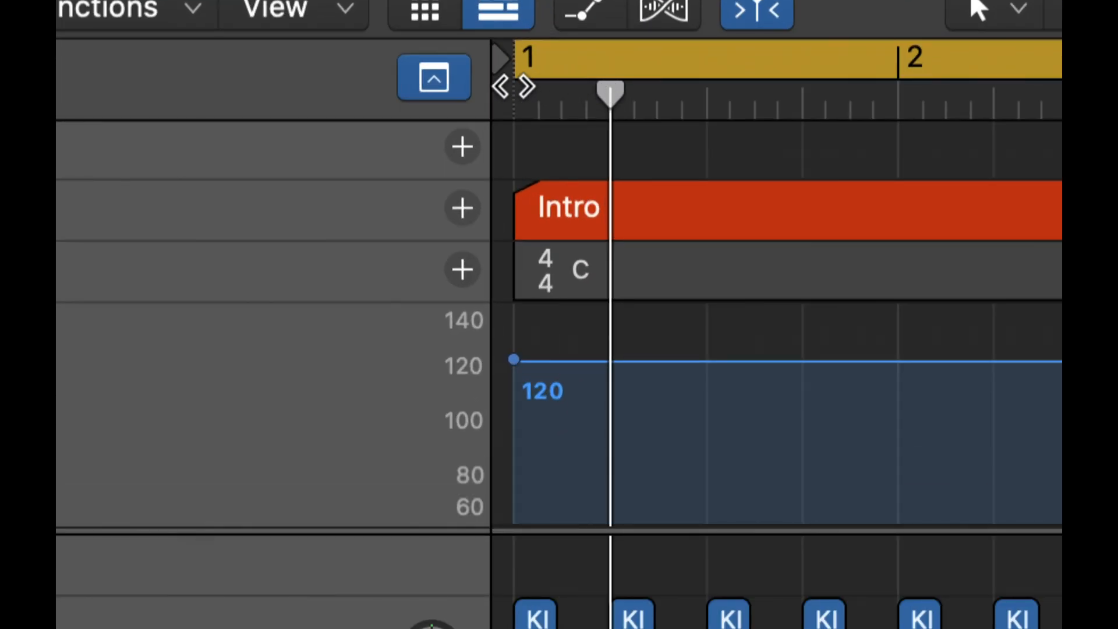
click(514, 87)
click(605, 99)
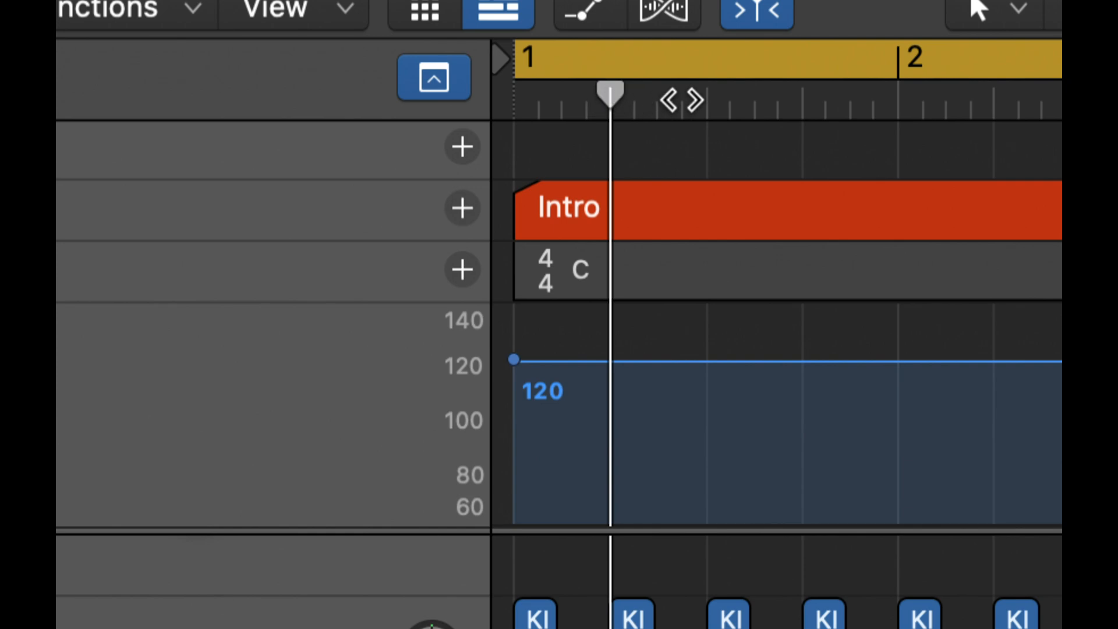
click(708, 96)
click(803, 100)
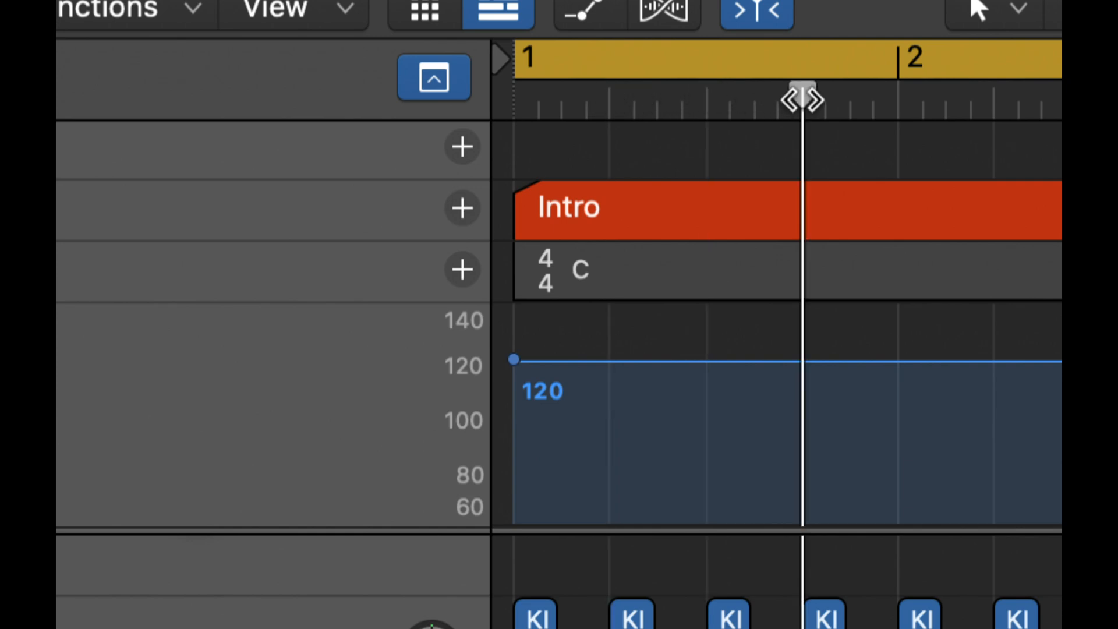
click(898, 98)
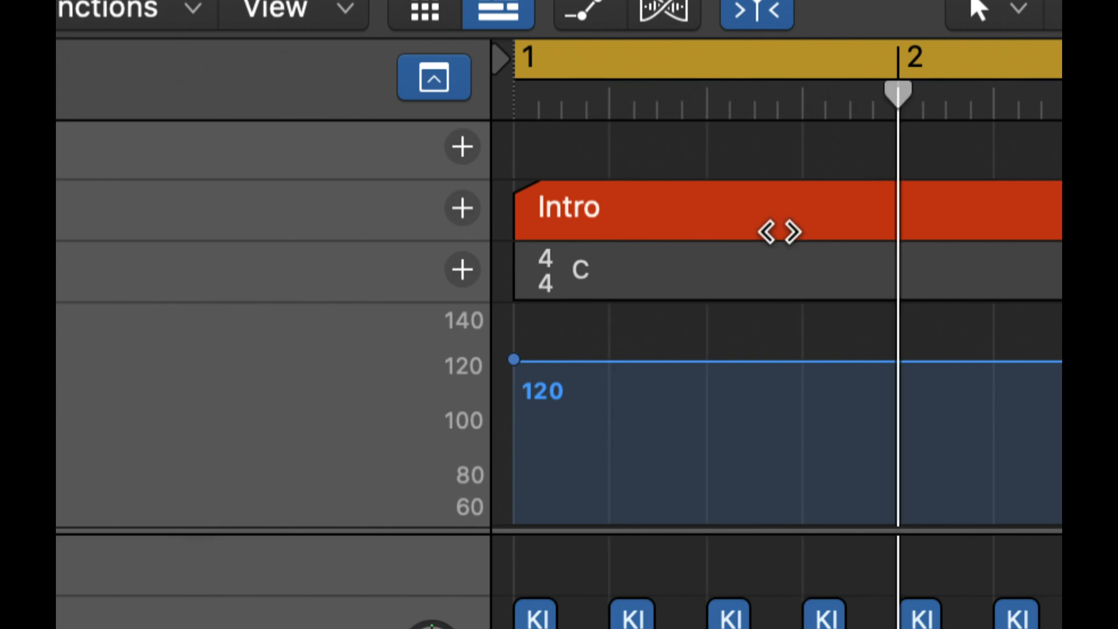
- Copy the snares onto beats 2 and 4 of bars 2 to 4, and add an extra snare half a beat before bar 5
scroll(779, 231, down, 3)
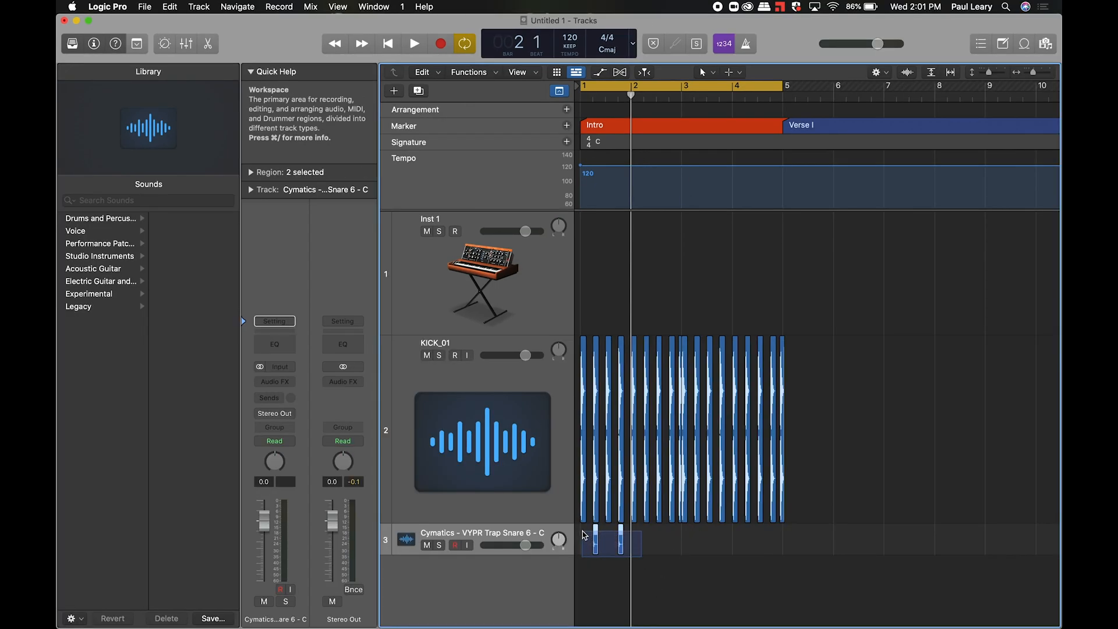
drag(594, 531, 775, 536)
key(super+Right)
key(super+Right)
key(super+Right)
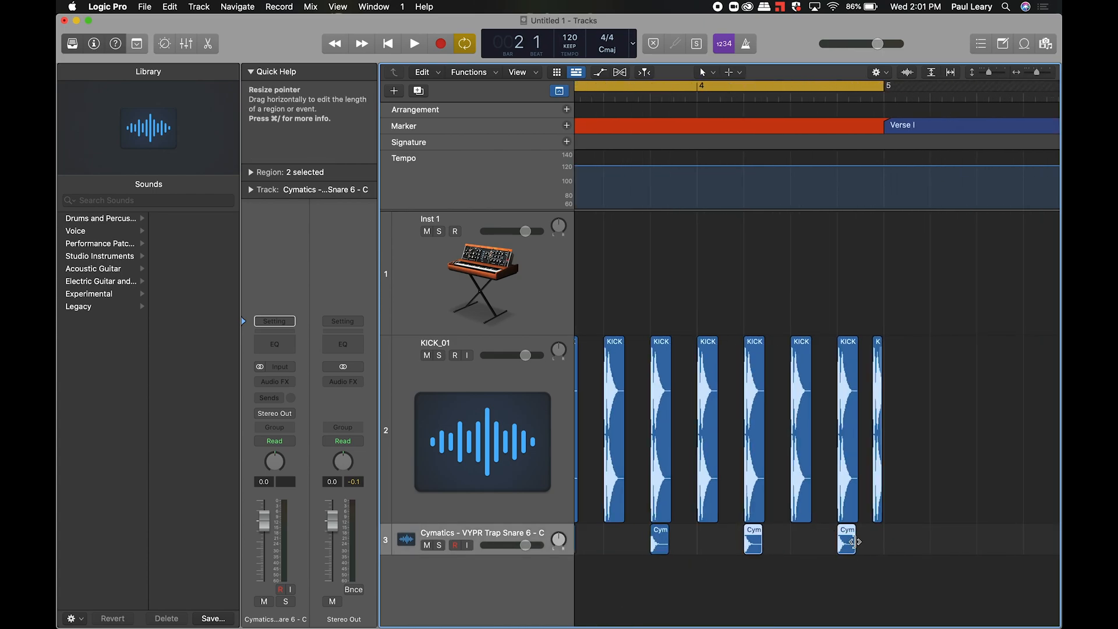
drag(864, 533, 870, 535)
- Play the kick and snare pattern from bar 1 to check the four-bar loop
key(Return)
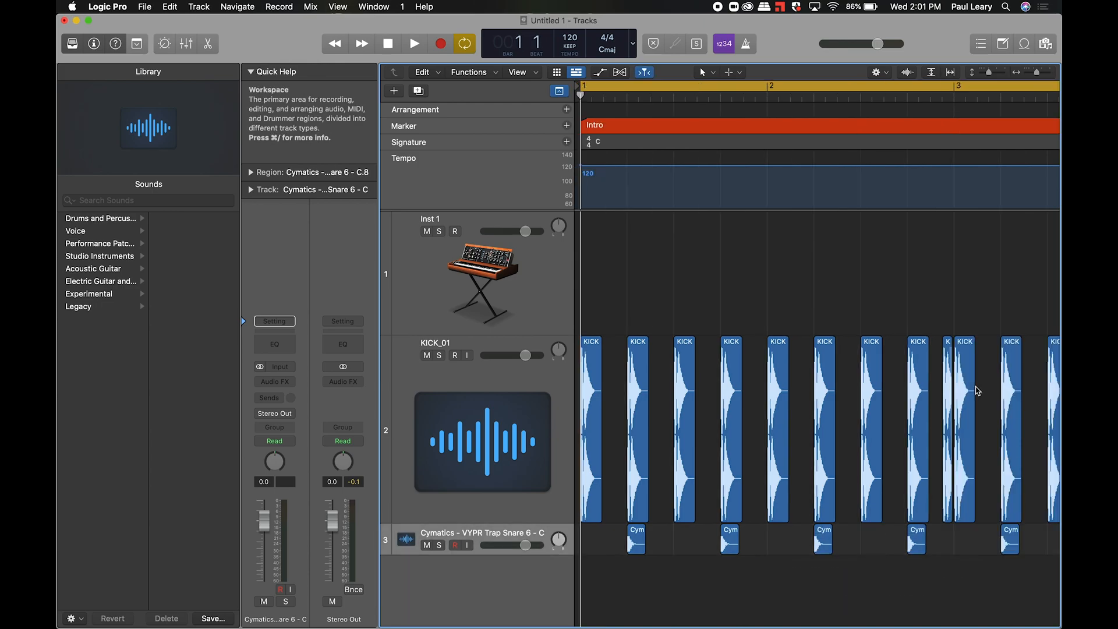
key(super+Left)
key(super+Left)
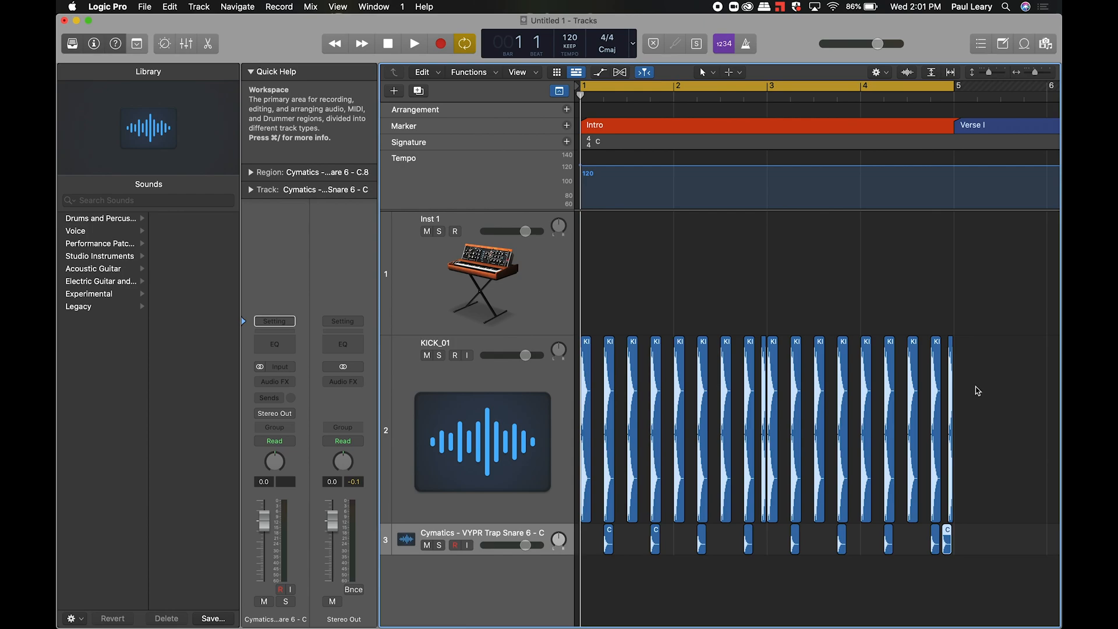
key(space)
key(XF86AudioRaiseVolume)
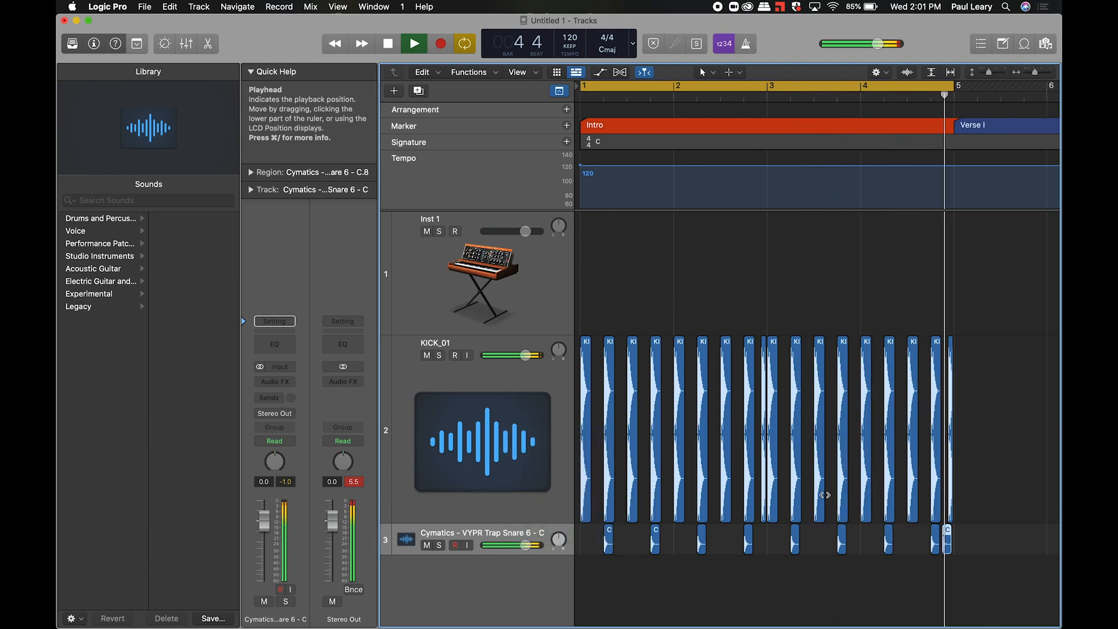
key(space)
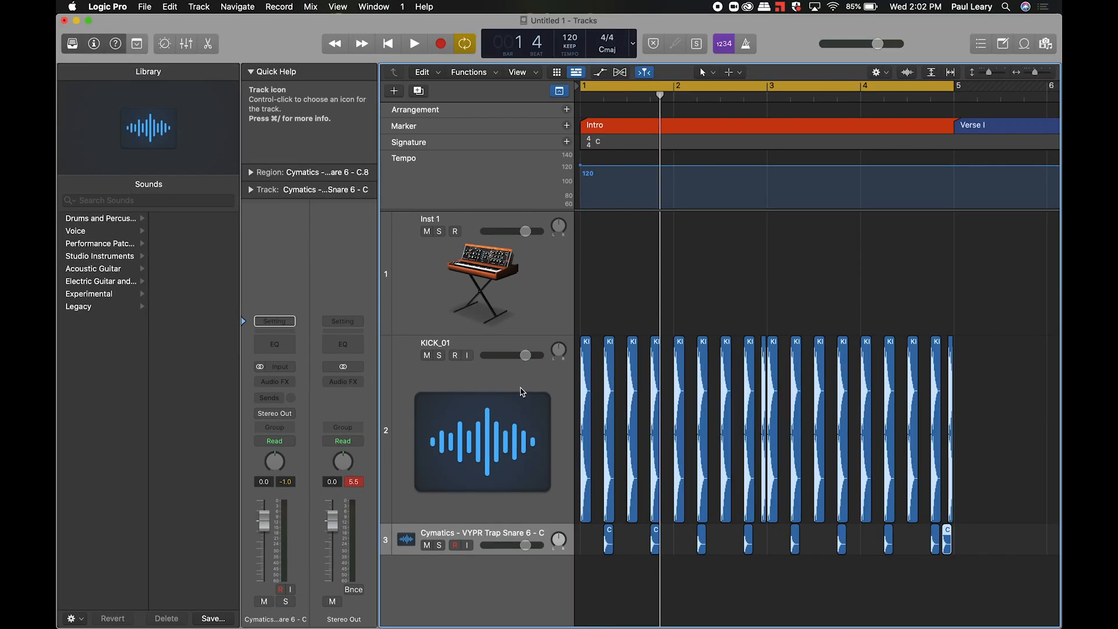
- Lower the KICK_01 and snare track volumes together to -6.2 dB during playback, and even out the two tracks' heights
click(522, 392)
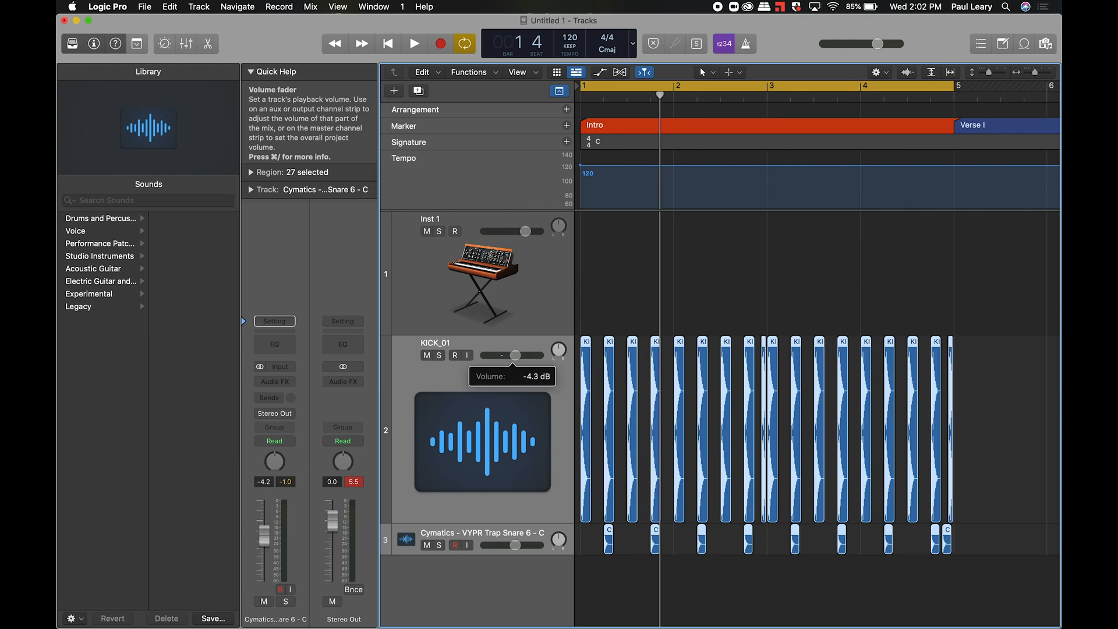
key(space)
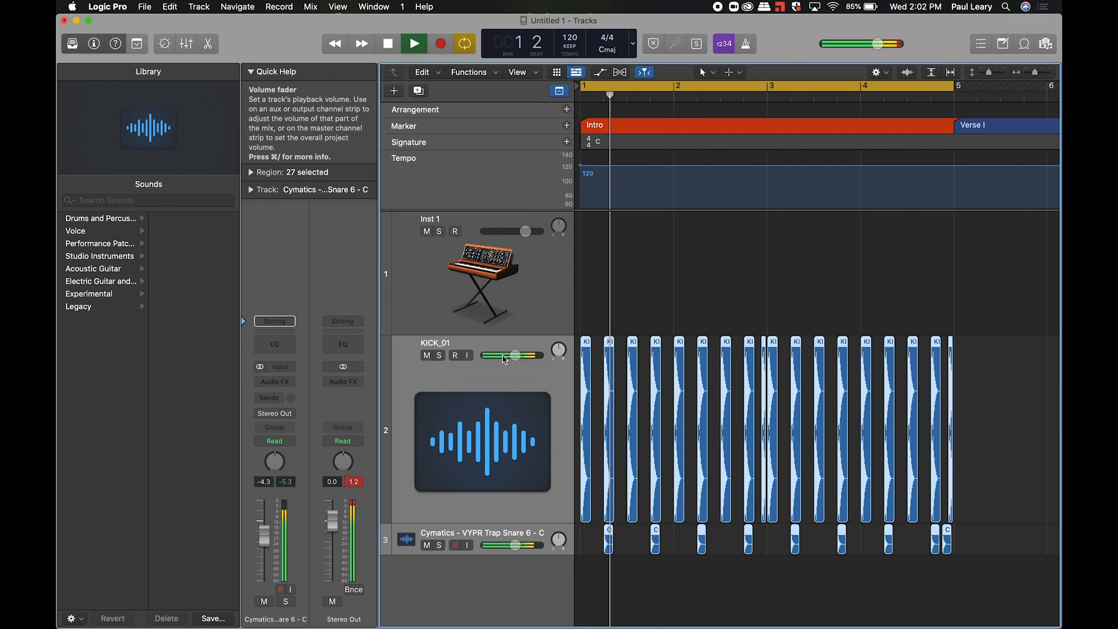
drag(514, 356, 504, 358)
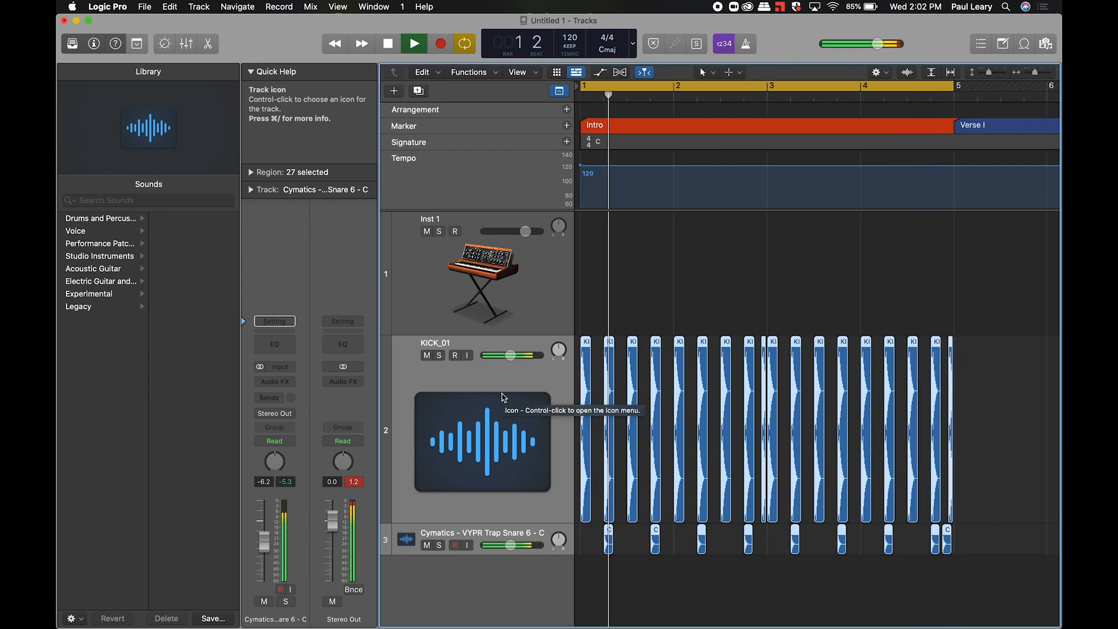
key(space)
scroll(628, 525, down, 1)
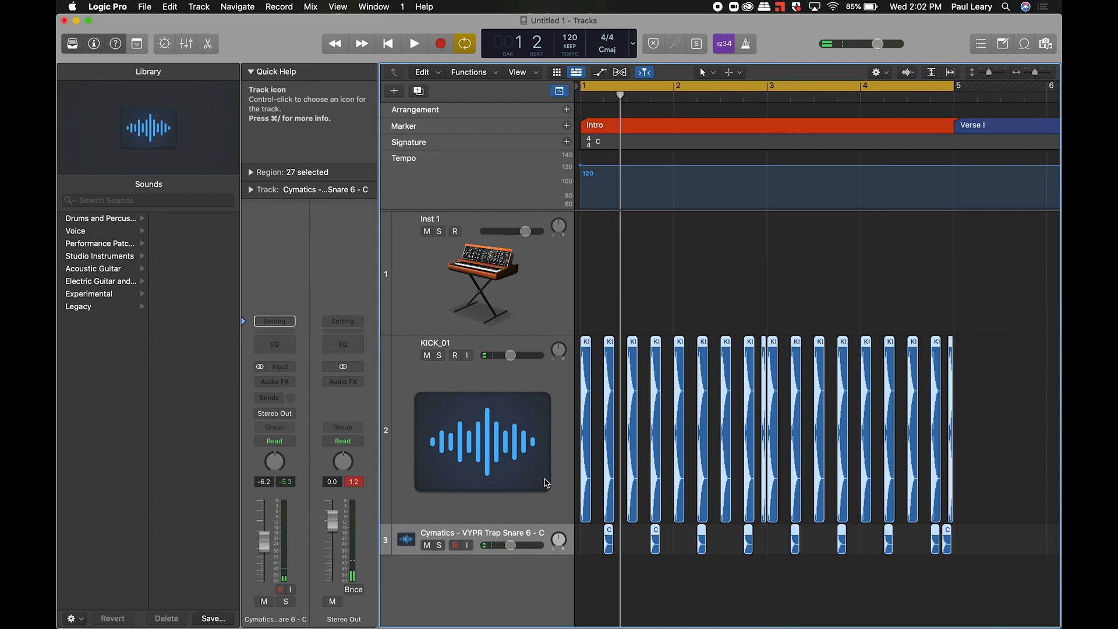
mouse_move(533, 522)
mouse_down()
mouse_move(537, 449)
mouse_move(539, 531)
mouse_move(539, 515)
mouse_up()
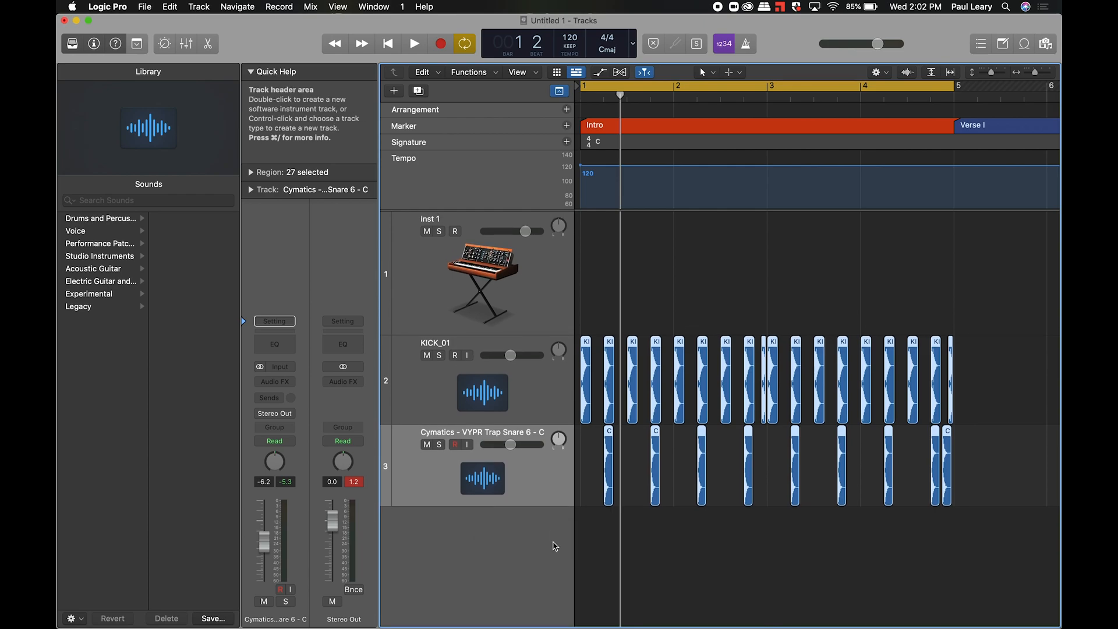
- In Finder's DrumSamples folder, audition CLOSED HIHAT_03.wav, then add it at bar 1 and CLOSED HIHAT_02.wav below it as new tracks in Logic Pro
key(super+Tab)
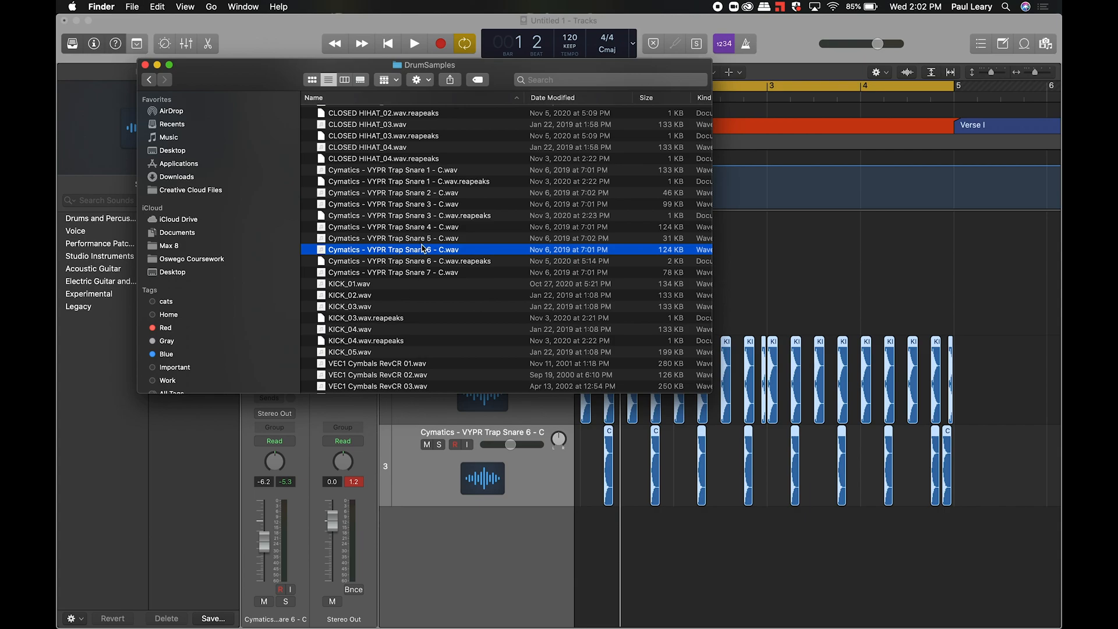
scroll(423, 249, down, 2)
scroll(408, 233, up, 4)
click(317, 173)
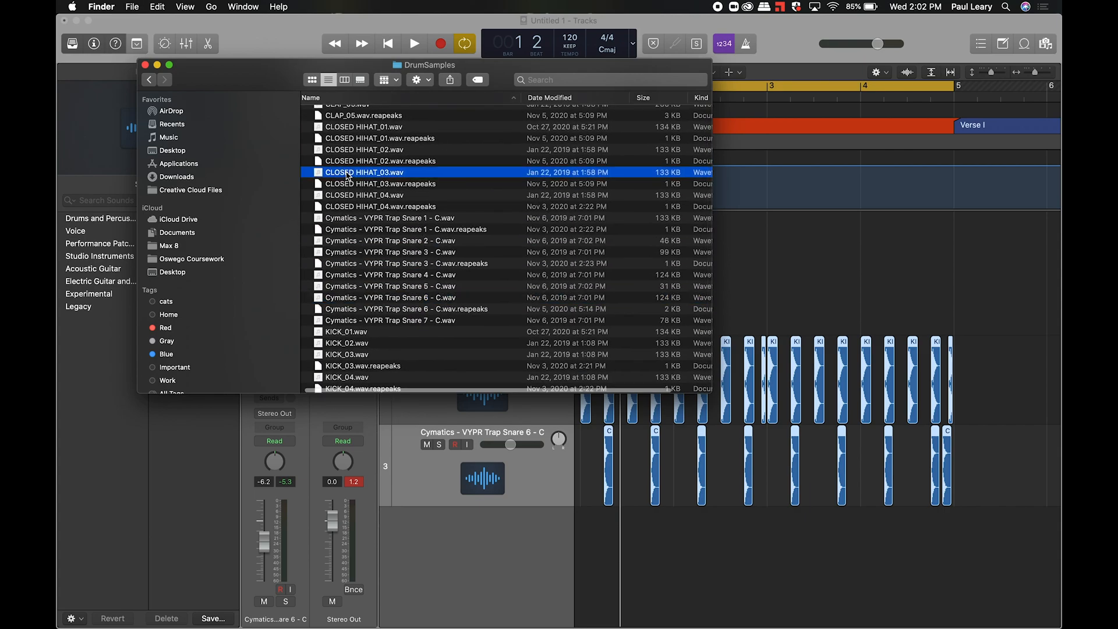
key(space)
key(space)
drag(318, 173, 579, 533)
click(342, 151)
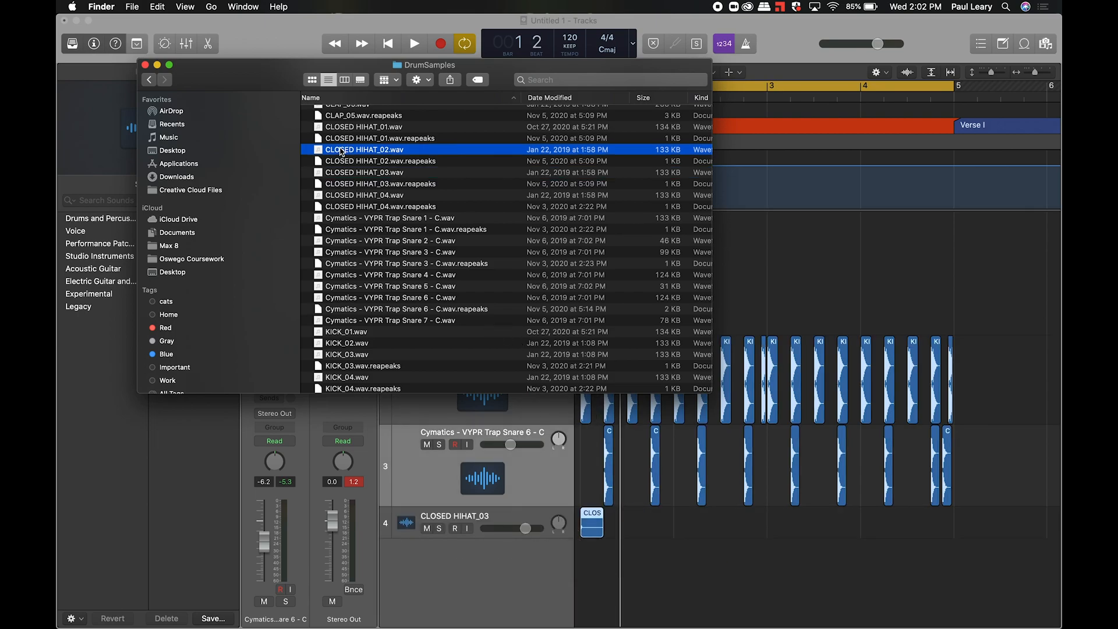
drag(524, 416, 600, 568)
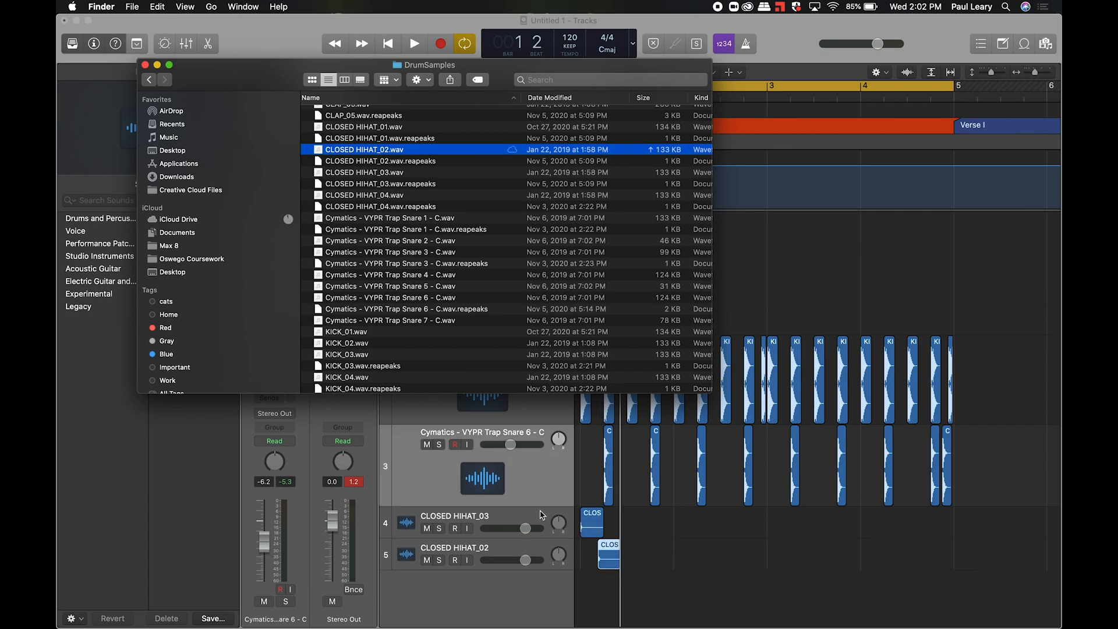
- Trim the end of the CLOSED HIHAT_03 region at bar 1 so it lasts one sixteenth note, ending at 1 1 2
click(542, 515)
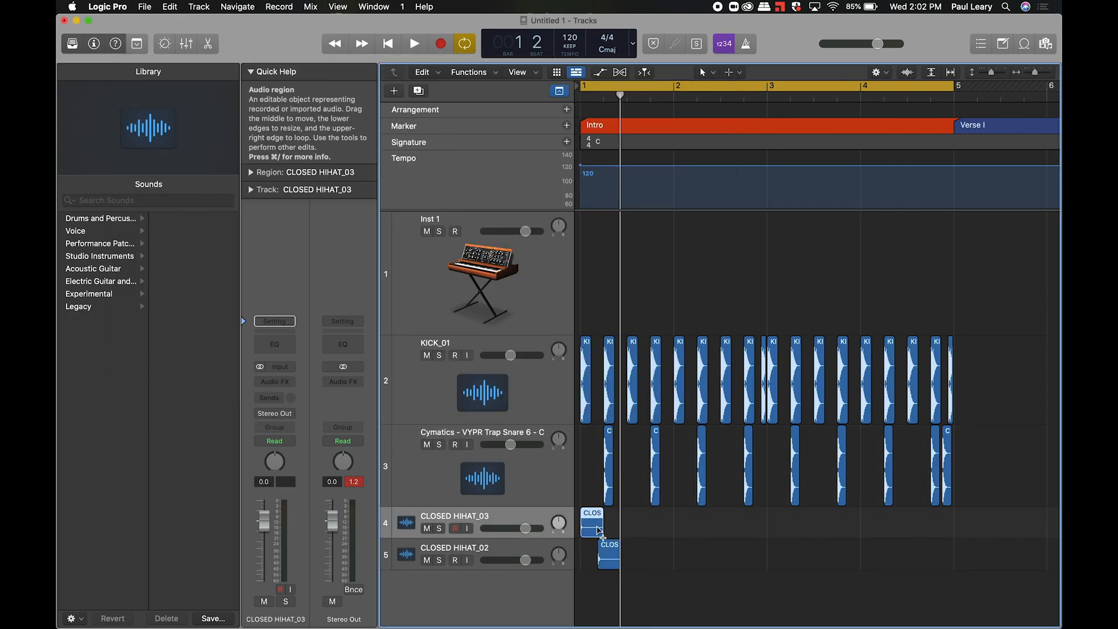
key(z)
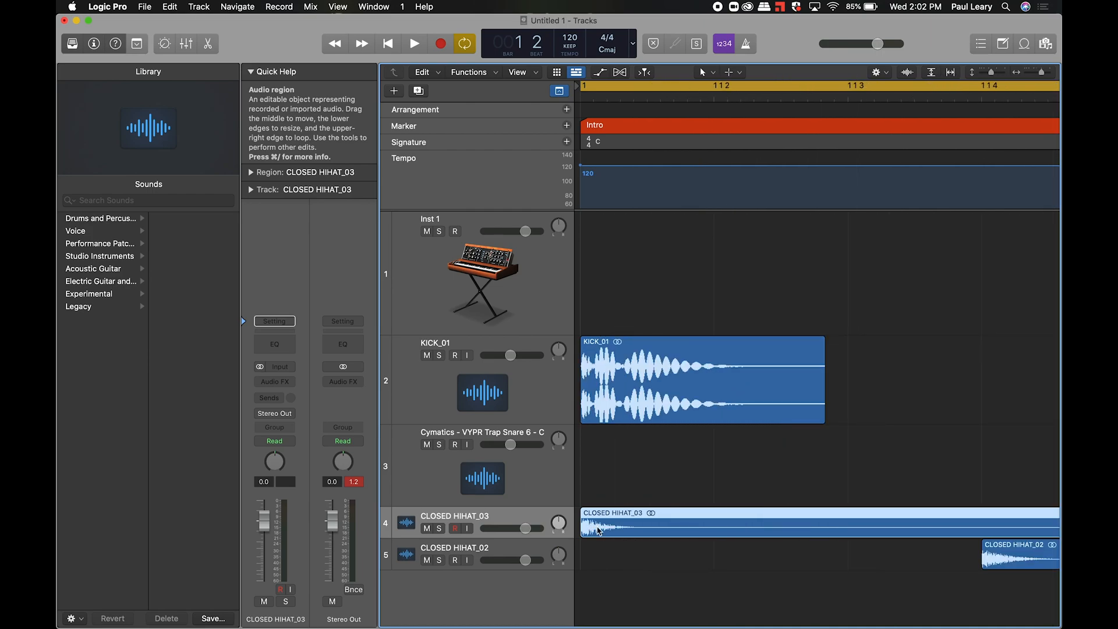
key(super+Down)
key(super+Down)
key(super+Down)
key(super+Down)
key(super+Down)
key(super+Down)
key(super+Down)
key(super+Down)
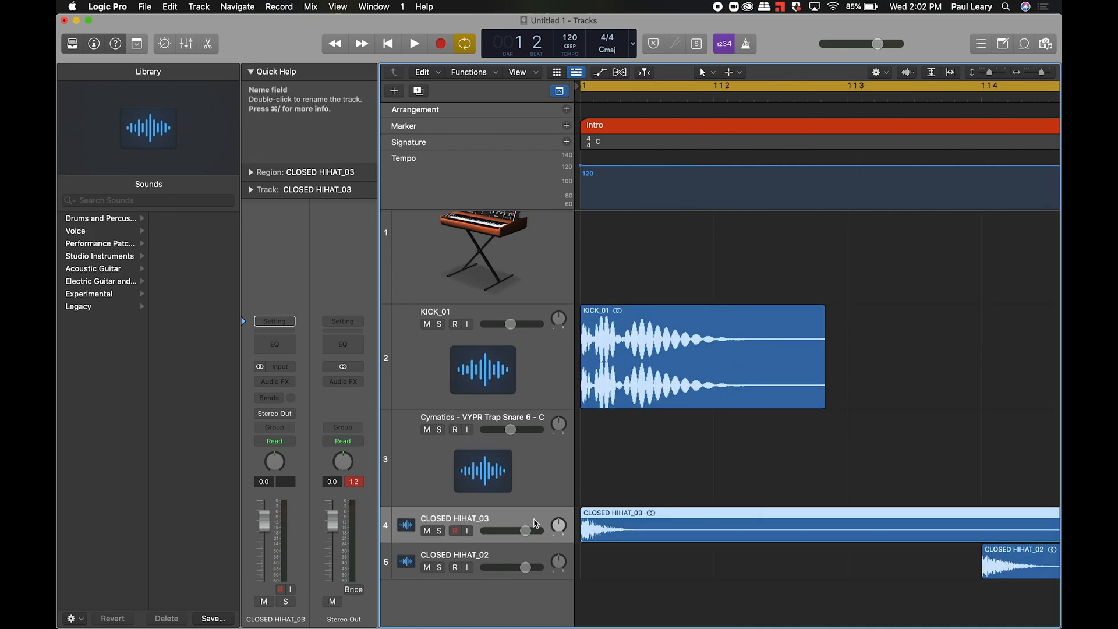
key(super+Down)
key(super+Down)
key(super+Down)
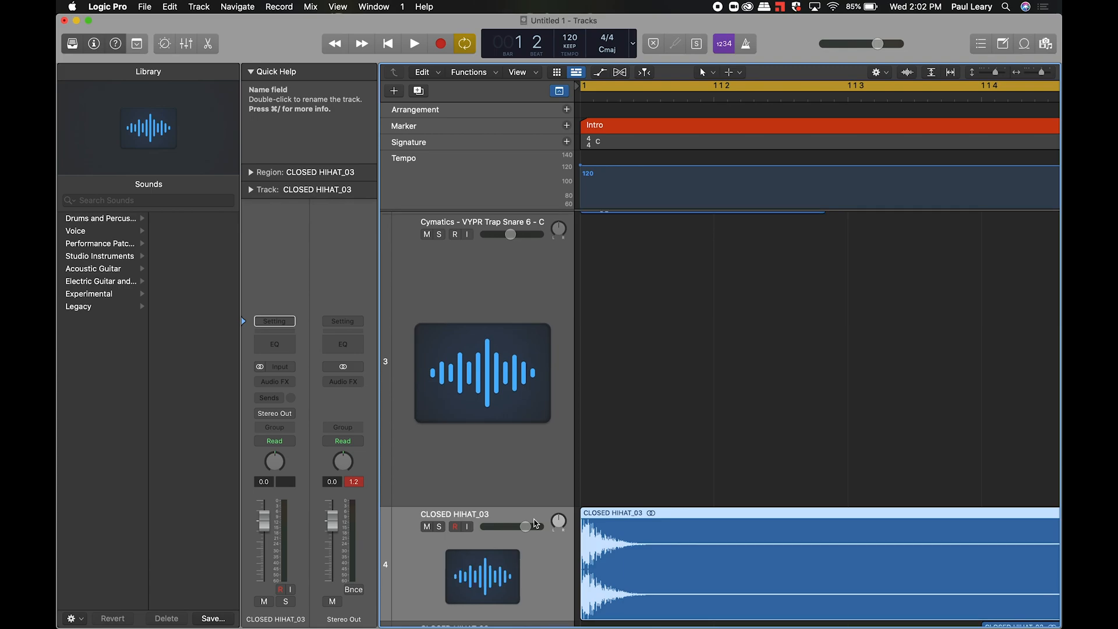
scroll(609, 426, down, 4)
scroll(600, 430, down, 6)
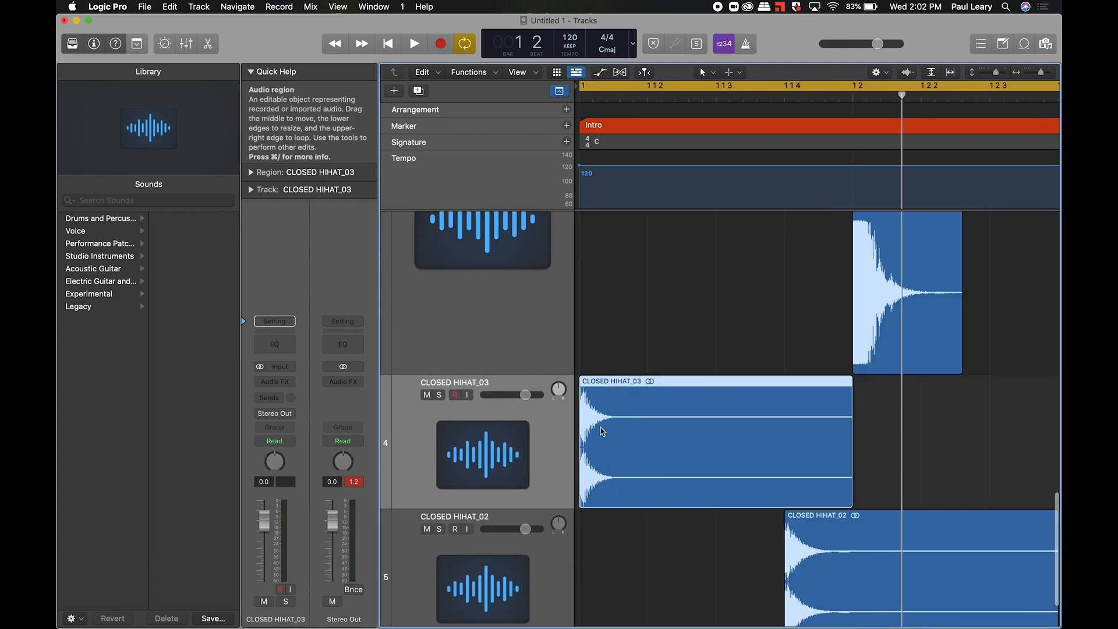
scroll(600, 430, up, 4)
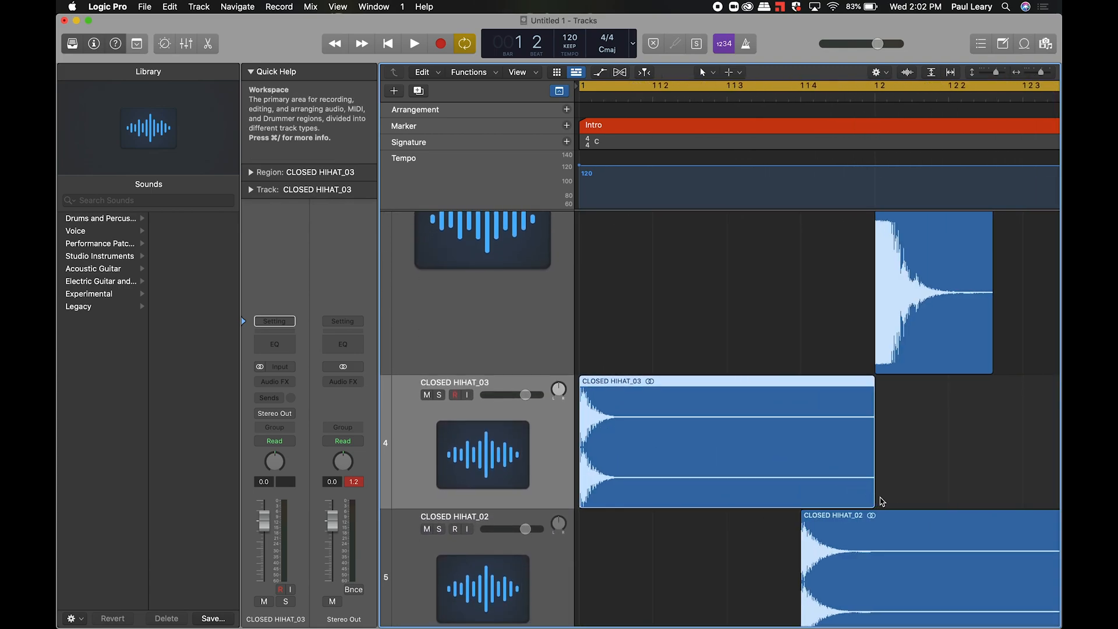
drag(872, 500, 651, 489)
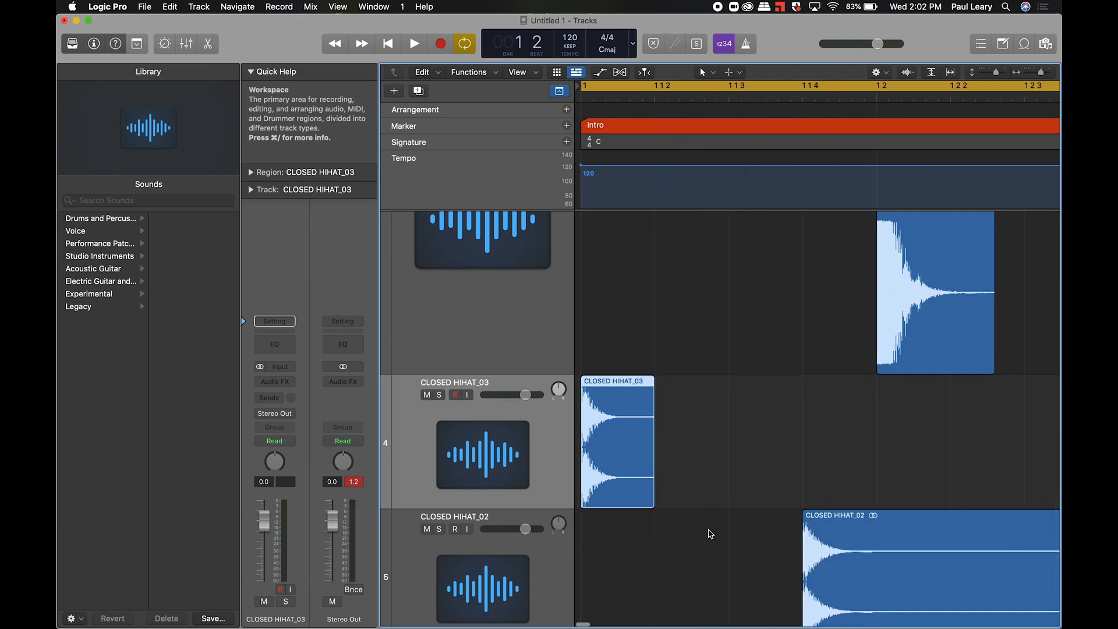
- Trim the CLOSED HIHAT_02 region to a length of 0 0 1 0, one sixteenth note
scroll(706, 531, right, 5)
drag(919, 608, 696, 601)
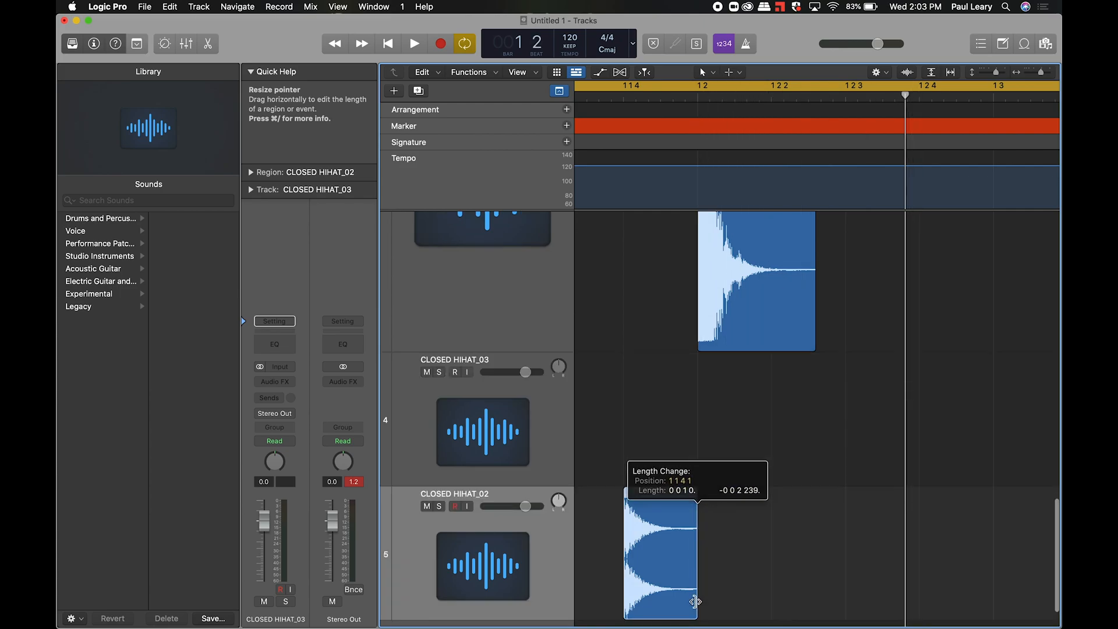
scroll(608, 527, left, 2)
scroll(609, 526, left, 3)
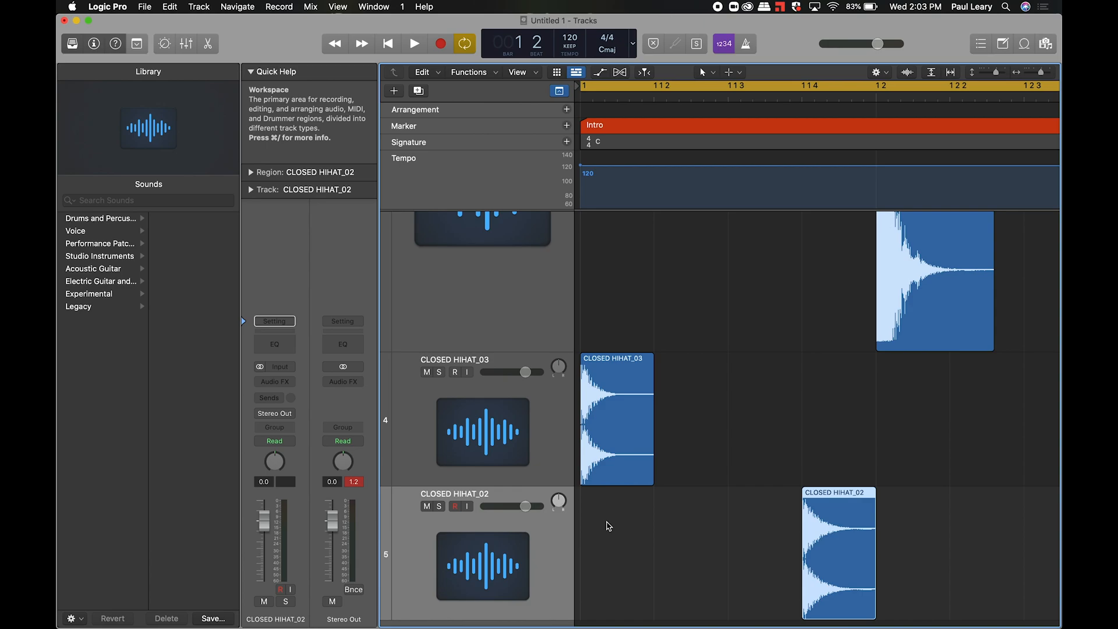
- Place the CLOSED HIHAT_02 region on its own track at beat 2 of bar 1, and copy the CLOSED HIHAT_03 region to 1 1 3
drag(842, 495, 769, 396)
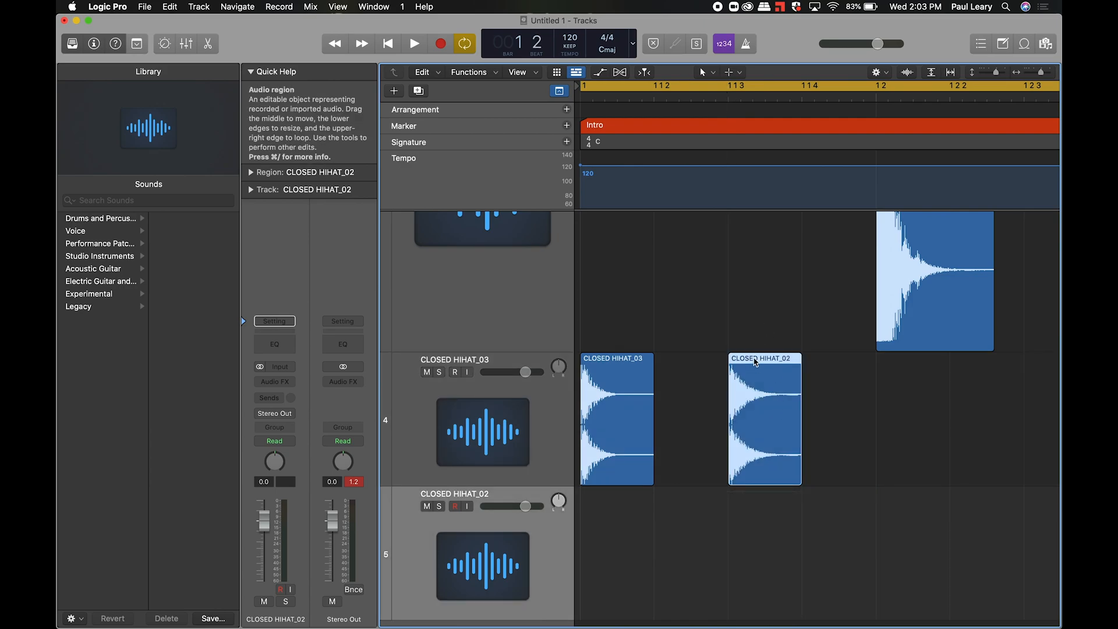
drag(778, 387, 906, 530)
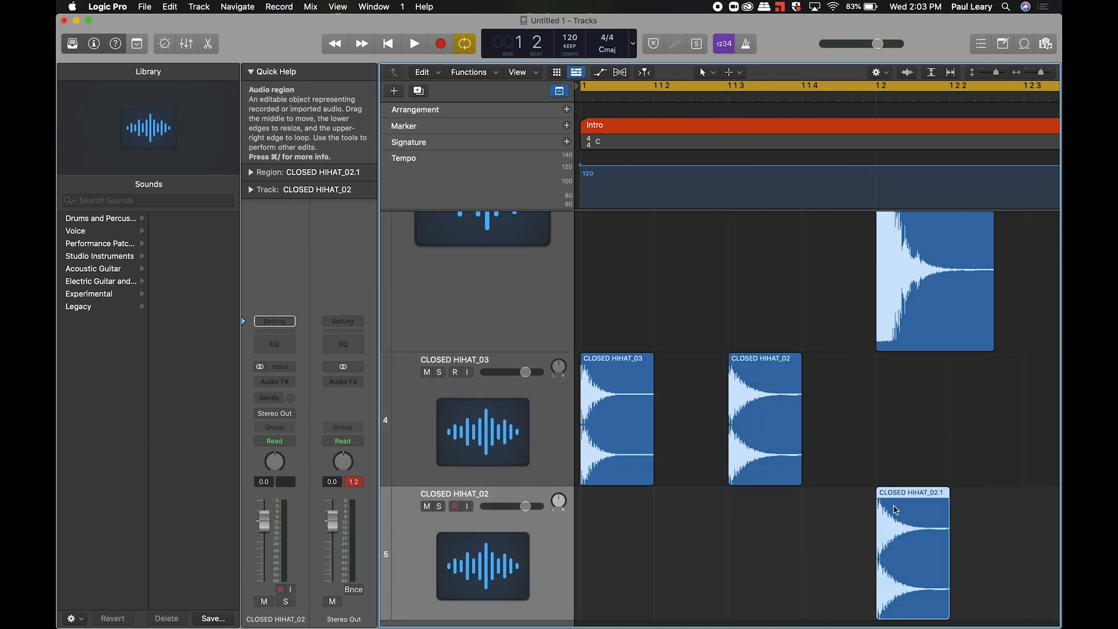
key(super+z)
drag(755, 360, 905, 494)
drag(620, 367, 762, 372)
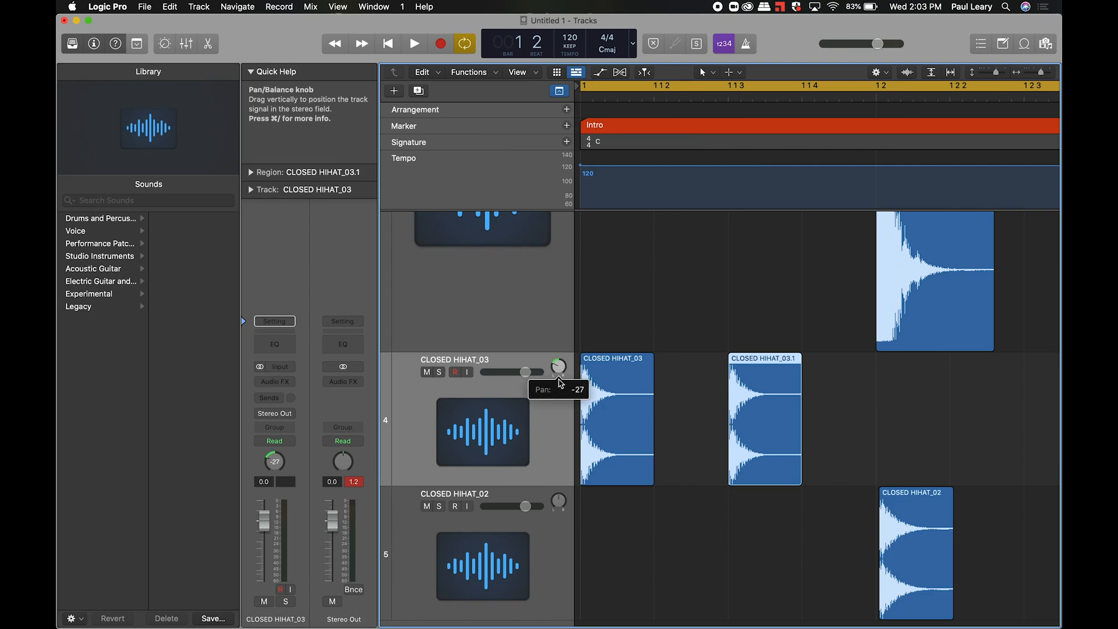
- Pan the CLOSED HIHAT_03 track to -27 and the CLOSED HIHAT_02 track to +28
drag(560, 488, 560, 488)
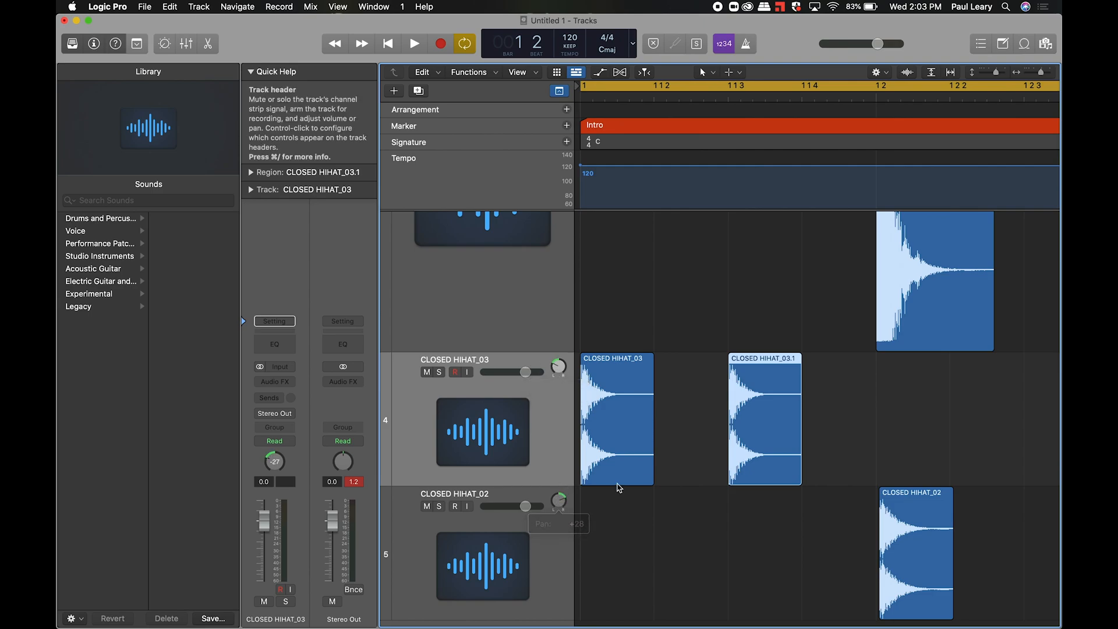
- Copy the three-hit hi-hat group to 1 2 3, copy all six hits to beat 4 of bar 1, and play the pattern
scroll(721, 477, down, 5)
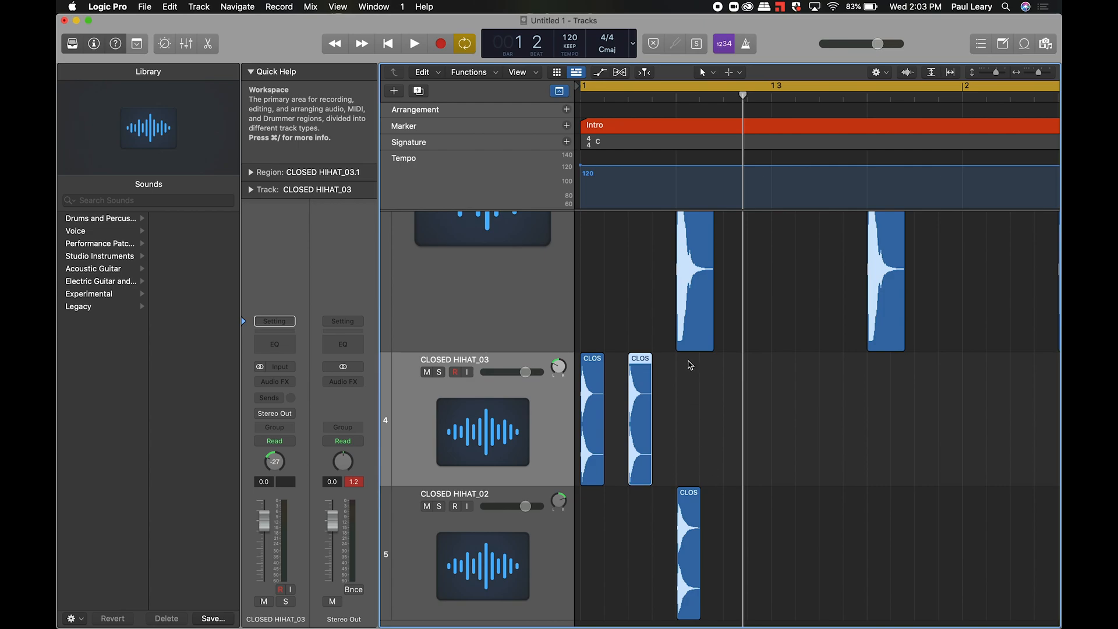
drag(688, 365, 581, 524)
drag(592, 360, 735, 379)
drag(856, 362, 583, 559)
drag(590, 361, 879, 383)
key(space)
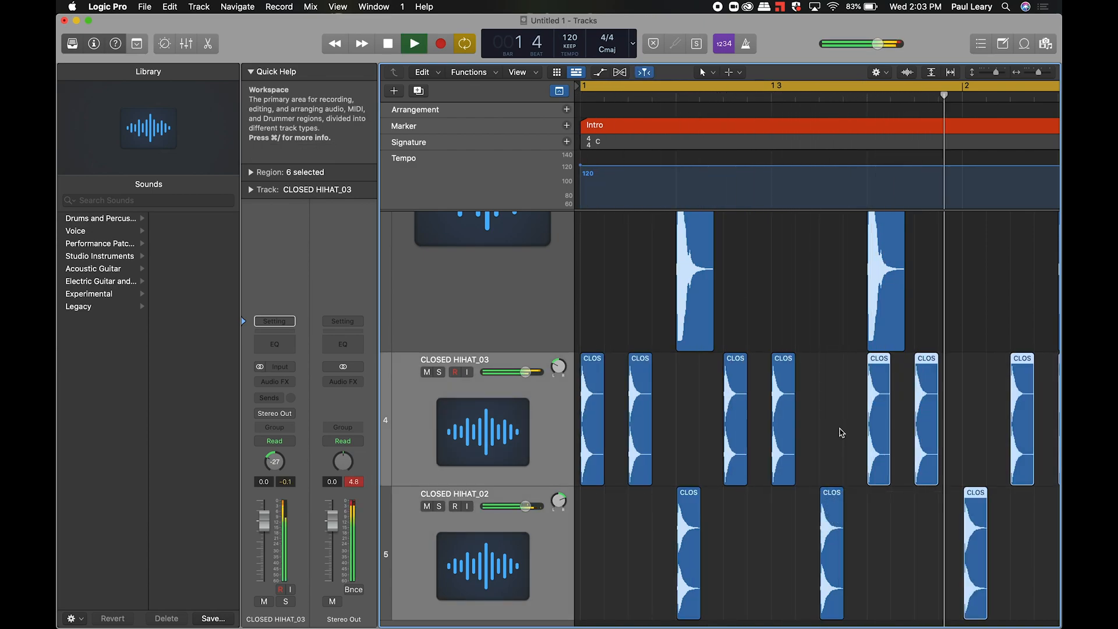
- Copy the twelve hi-hat hits on both tracks to beat 3 of bar 2, and copy them again to the start of bar 4
scroll(749, 514, down, 5)
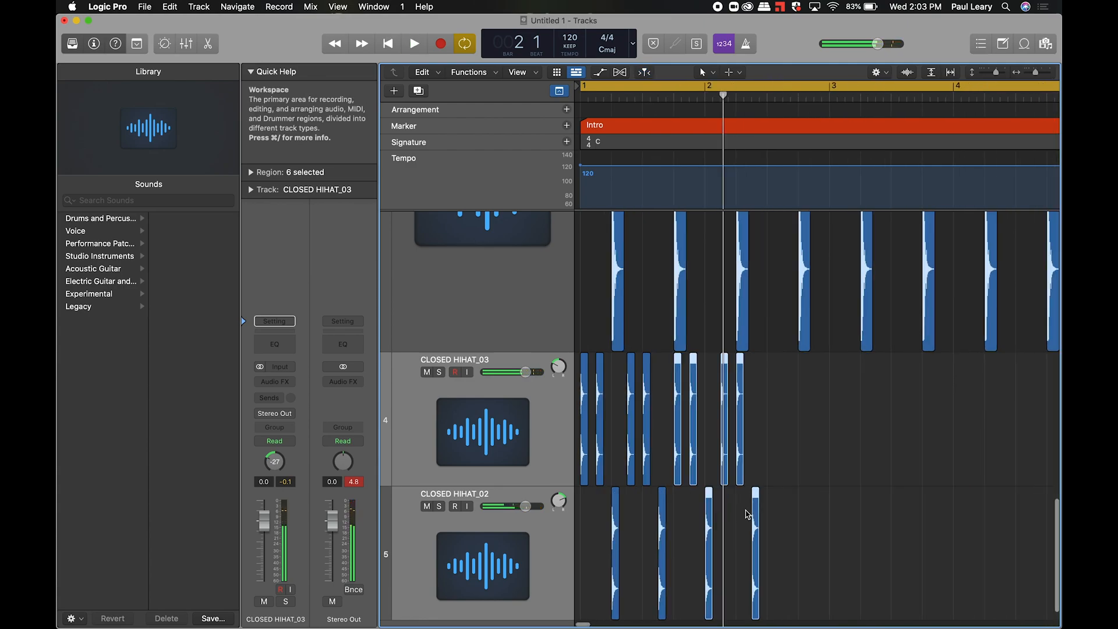
drag(744, 357, 577, 520)
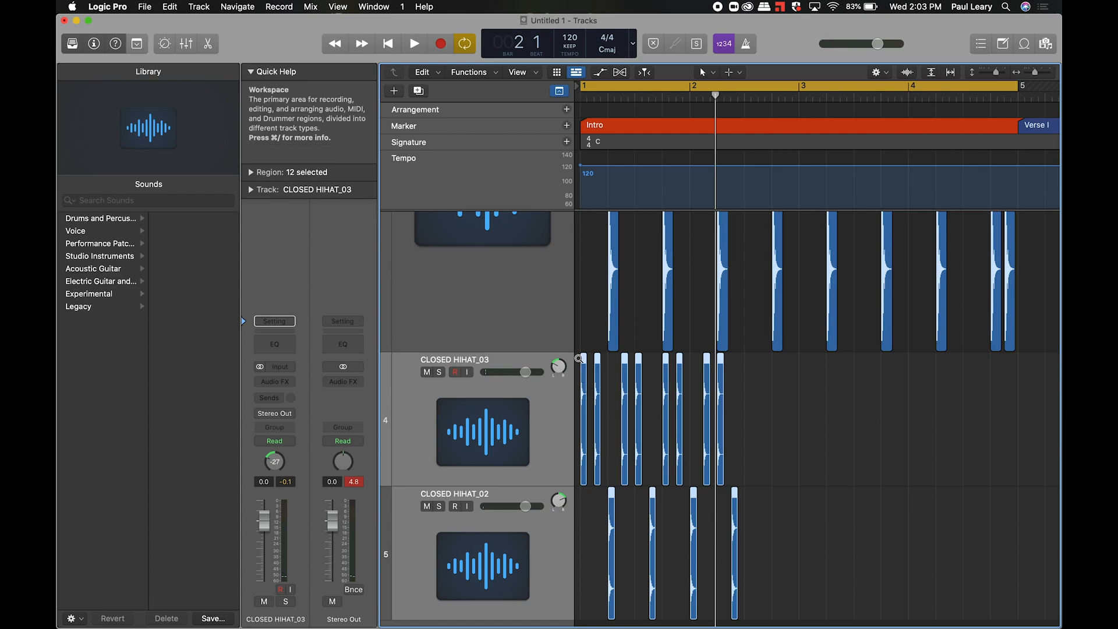
drag(585, 364, 750, 374)
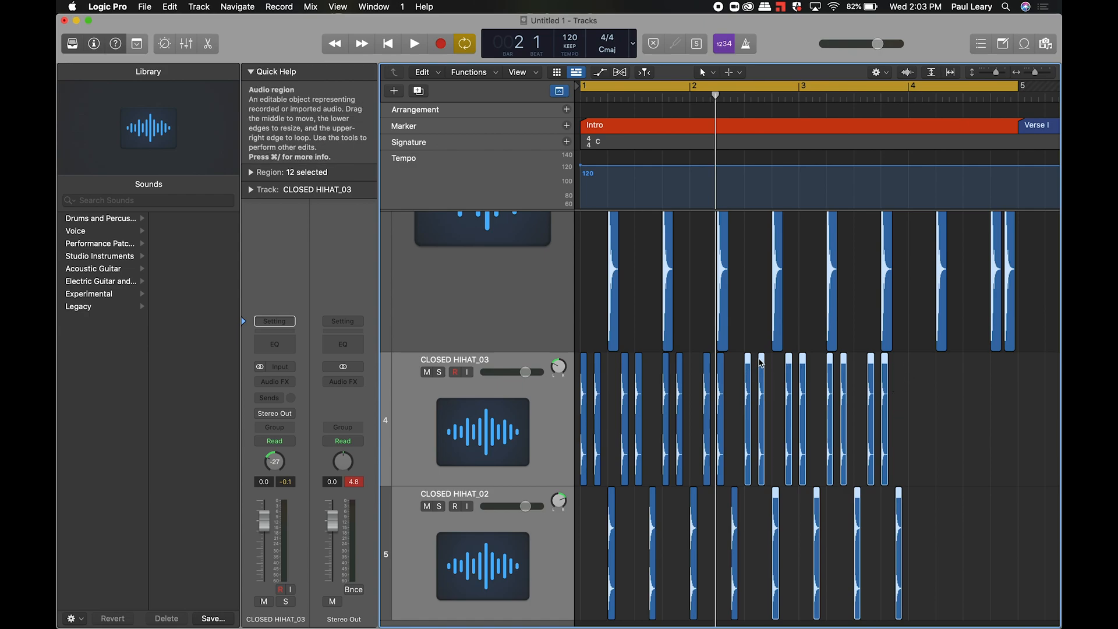
drag(750, 359, 935, 390)
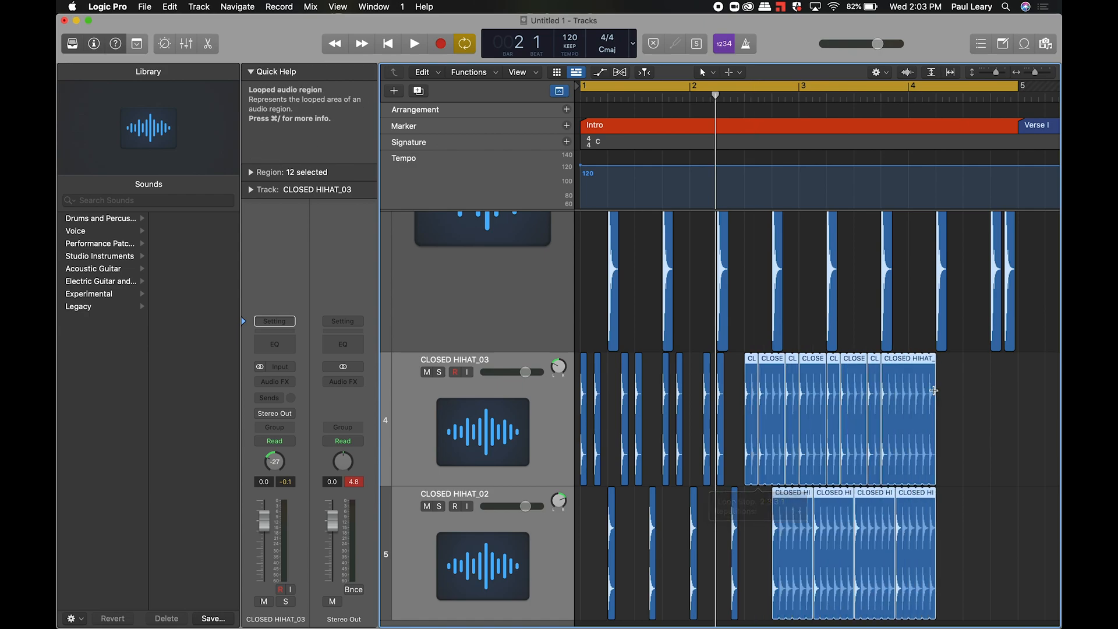
key(super+z)
drag(752, 365, 934, 436)
- Delete the hi-hat regions on both tracks that start at or after bar 5
scroll(932, 437, right, 5)
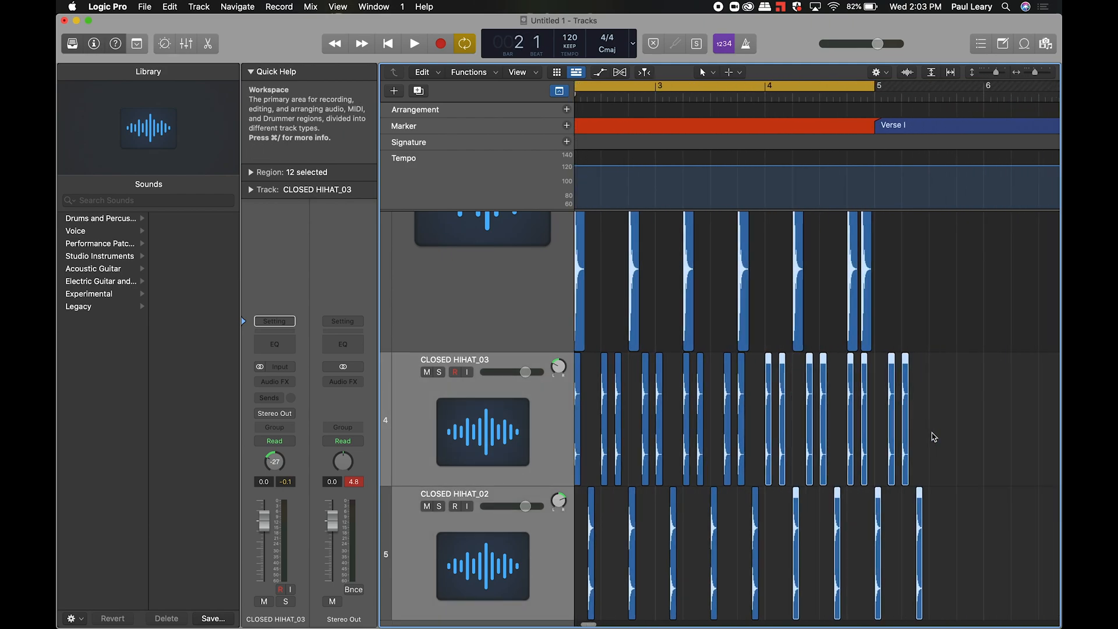
drag(916, 360, 879, 470)
drag(866, 520, 866, 520)
key(Delete)
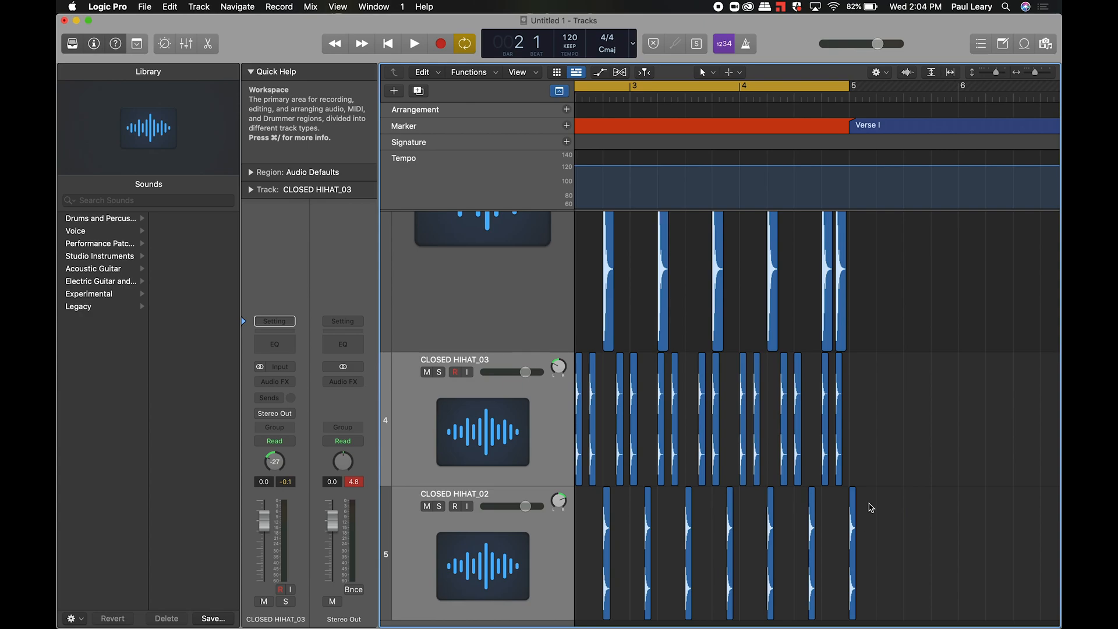
click(852, 515)
scroll(849, 531, left, 5)
key(Delete)
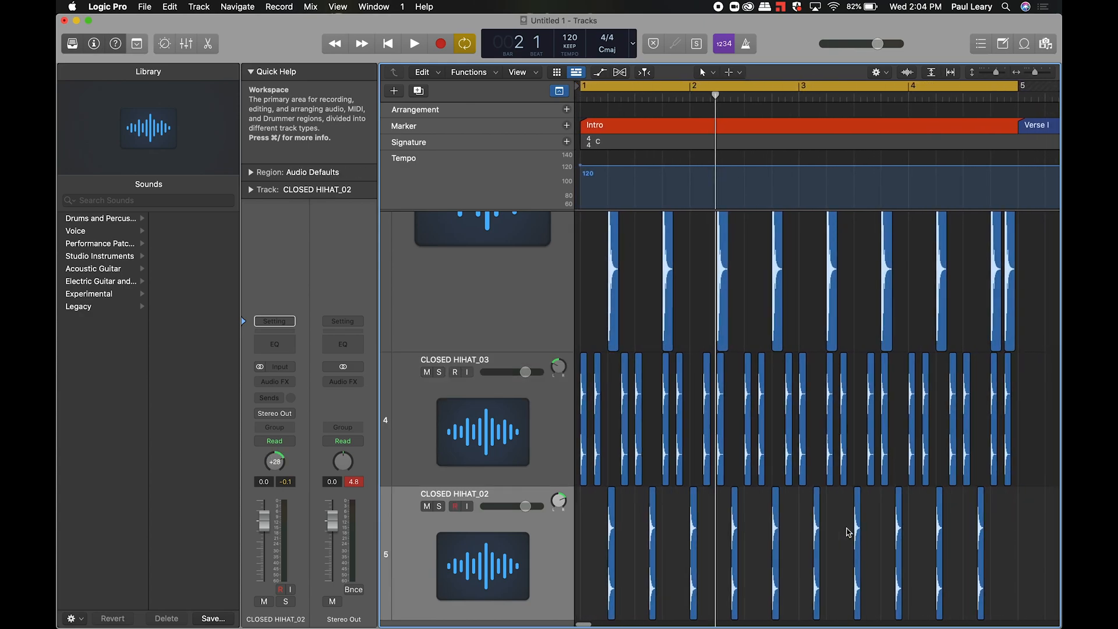
- Play the full beat from bar 1 to check the hi-hat pattern, then stop playback
key(Return)
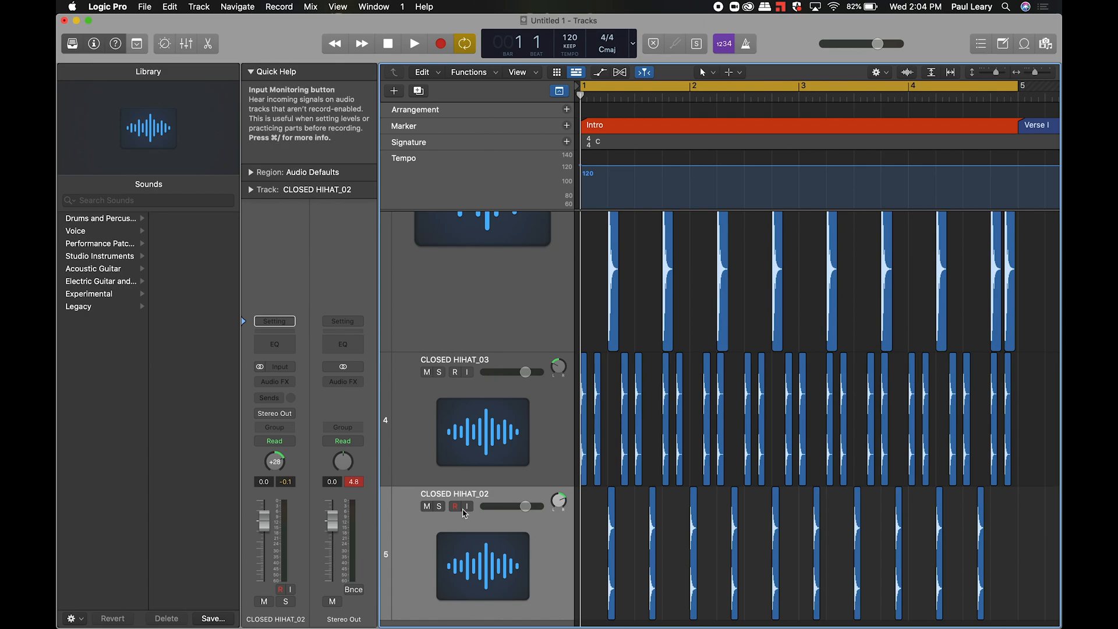
key(space)
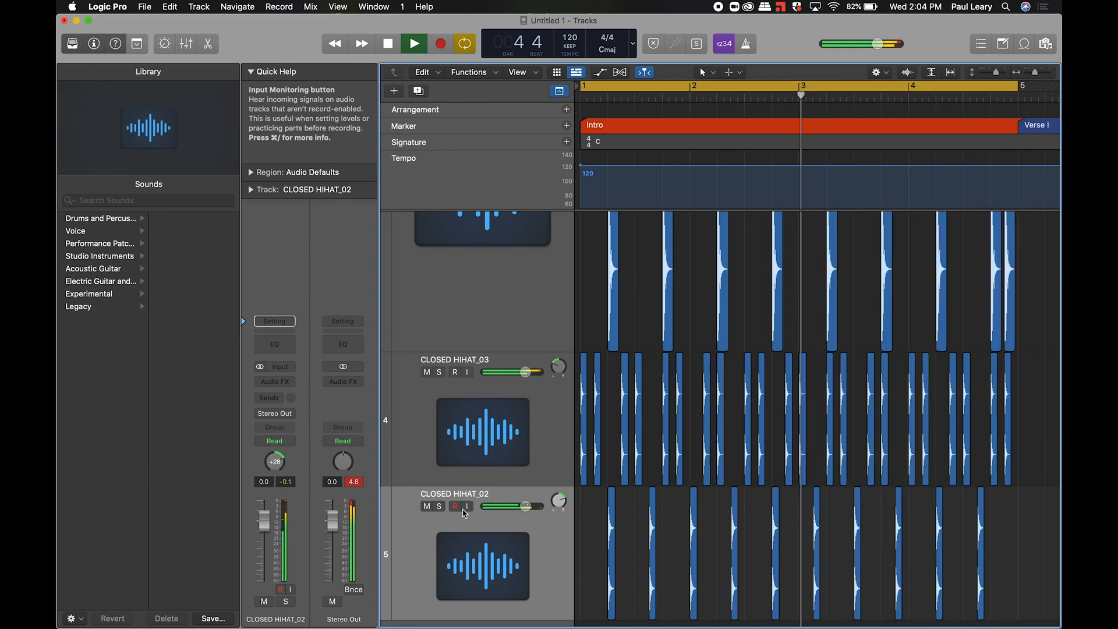
key(space)
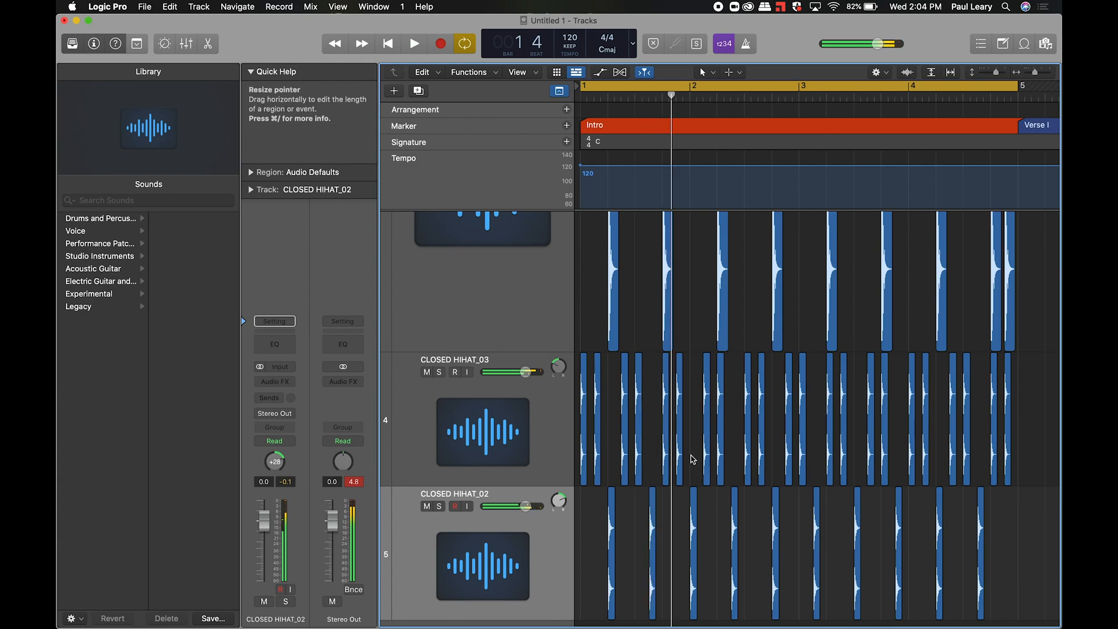
- Copy the CLOSED HIHAT_03 hit on beat 4 of bar 1 one sixteenth later, to 1 4 2
scroll(692, 455, up, 3)
scroll(692, 455, up, 5)
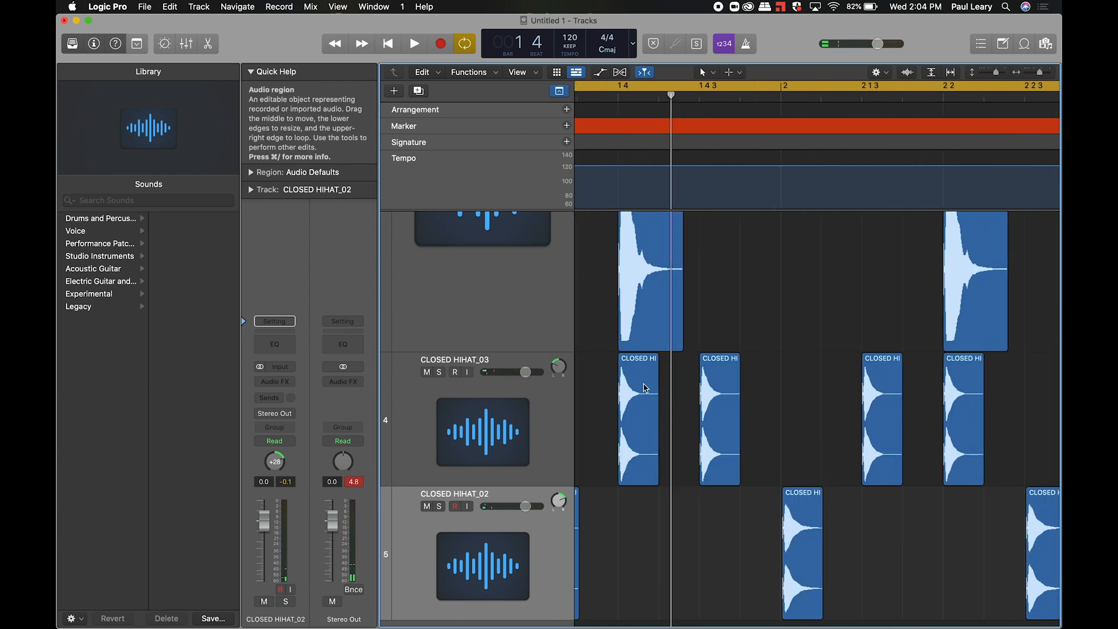
click(644, 366)
drag(644, 366, 686, 389)
- Add more sixteenth-note CLOSED HIHAT_03 copies across bars 2 to 4, at 2 2 4, 3 2 4, 4 1 2 and 4 4 2
scroll(792, 385, down, 10)
scroll(792, 386, up, 9)
scroll(851, 376, right, 10)
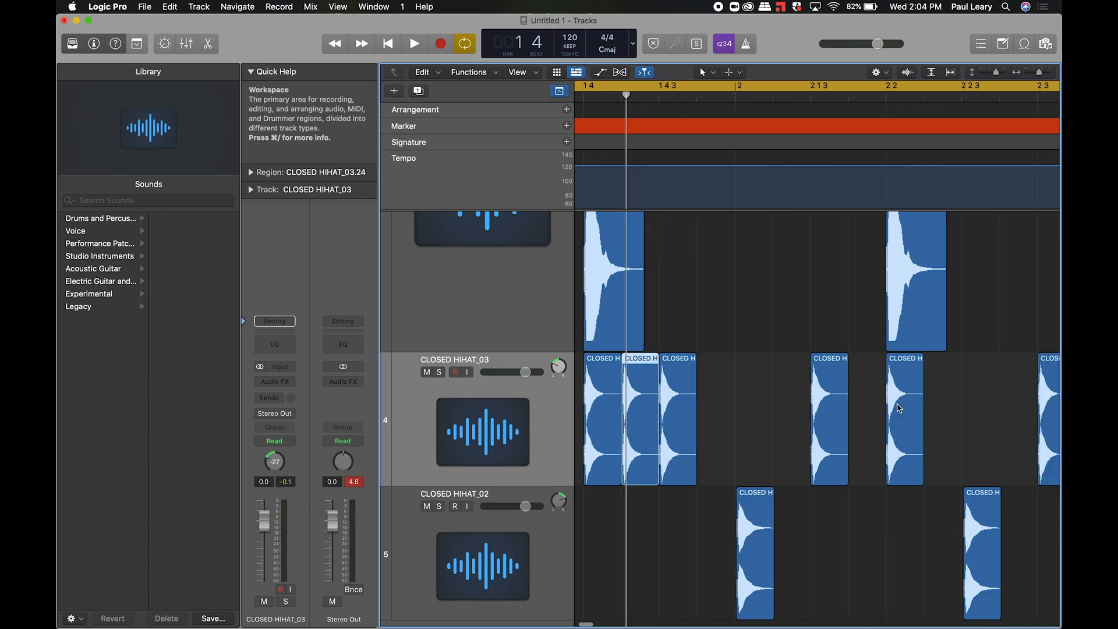
drag(729, 362, 828, 362)
scroll(828, 400, right, 6)
scroll(828, 400, right, 8)
scroll(755, 369, right, 10)
scroll(830, 363, right, 8)
scroll(829, 362, right, 2)
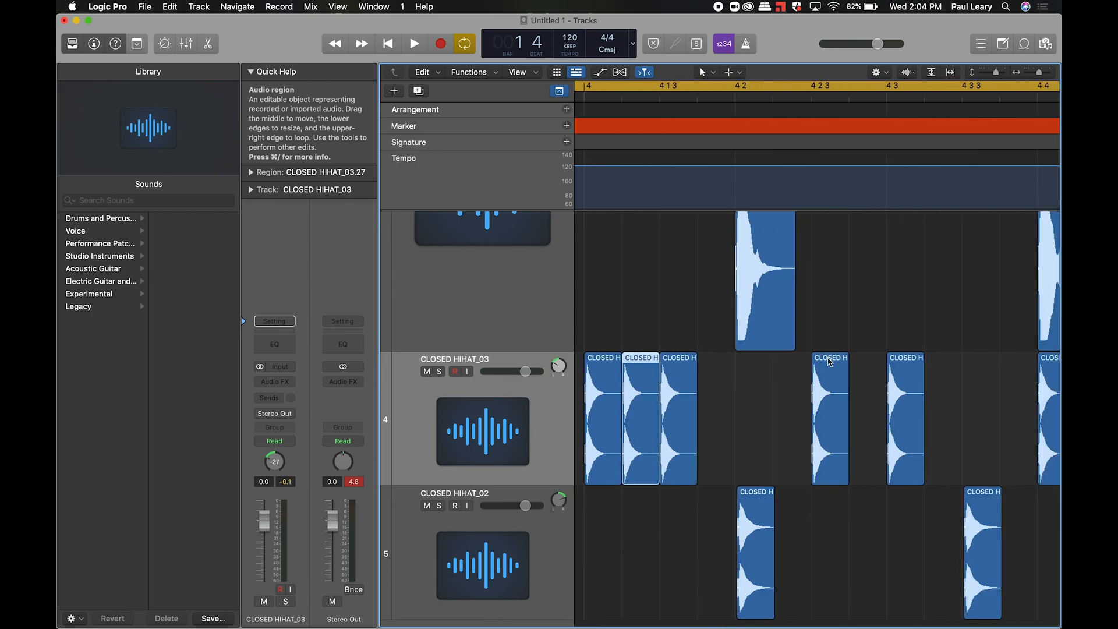
scroll(928, 373, right, 8)
scroll(928, 373, right, 2)
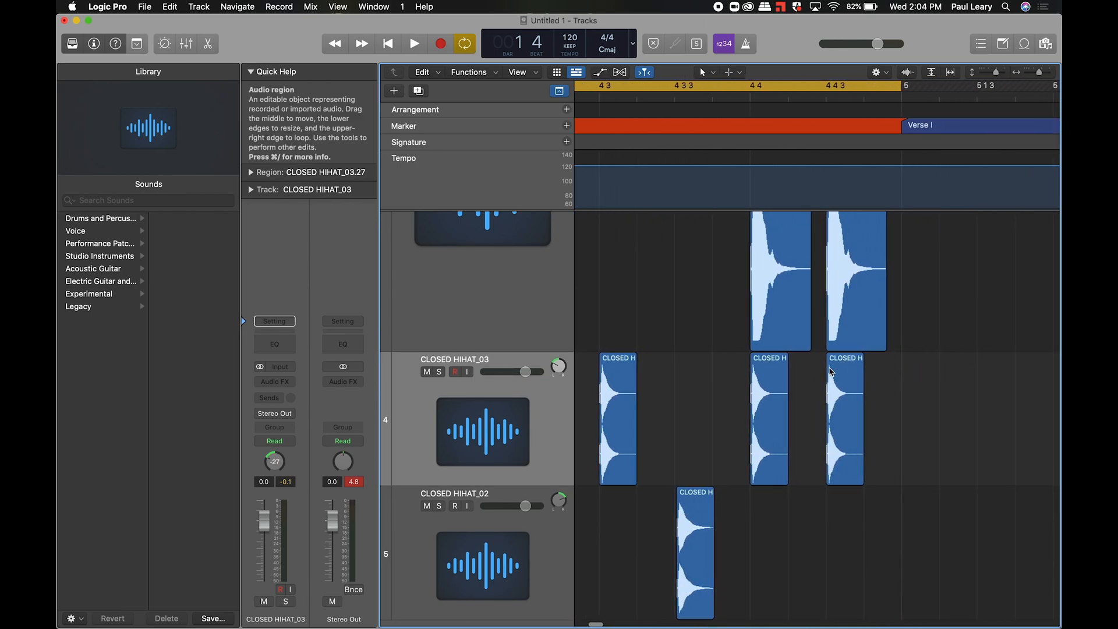
drag(841, 362, 801, 364)
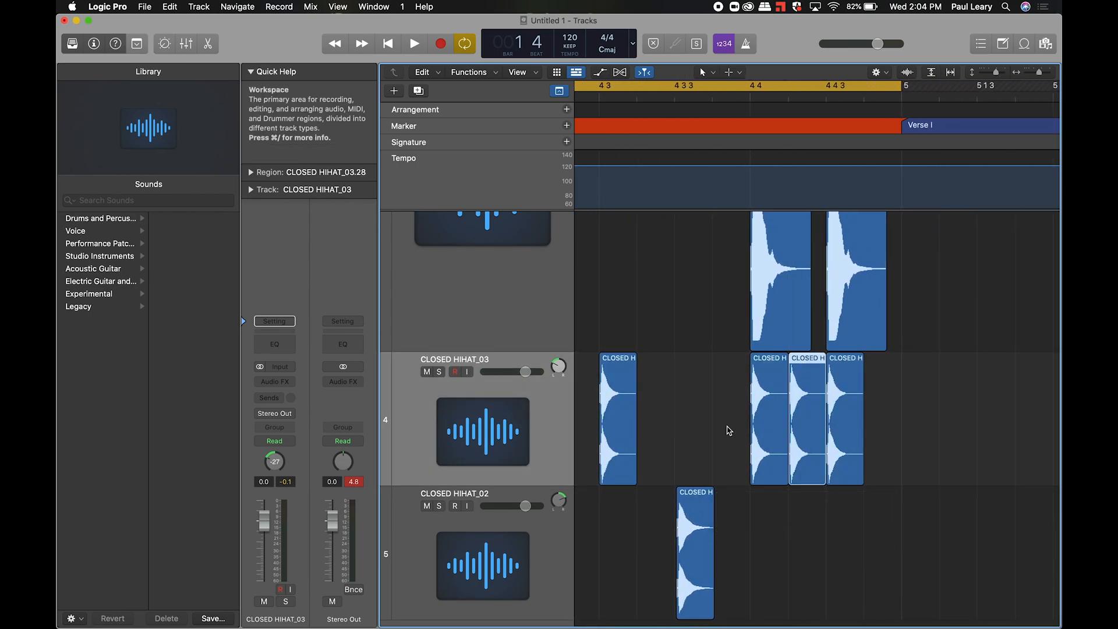
scroll(727, 430, left, 8)
scroll(728, 430, down, 10)
scroll(729, 431, up, 10)
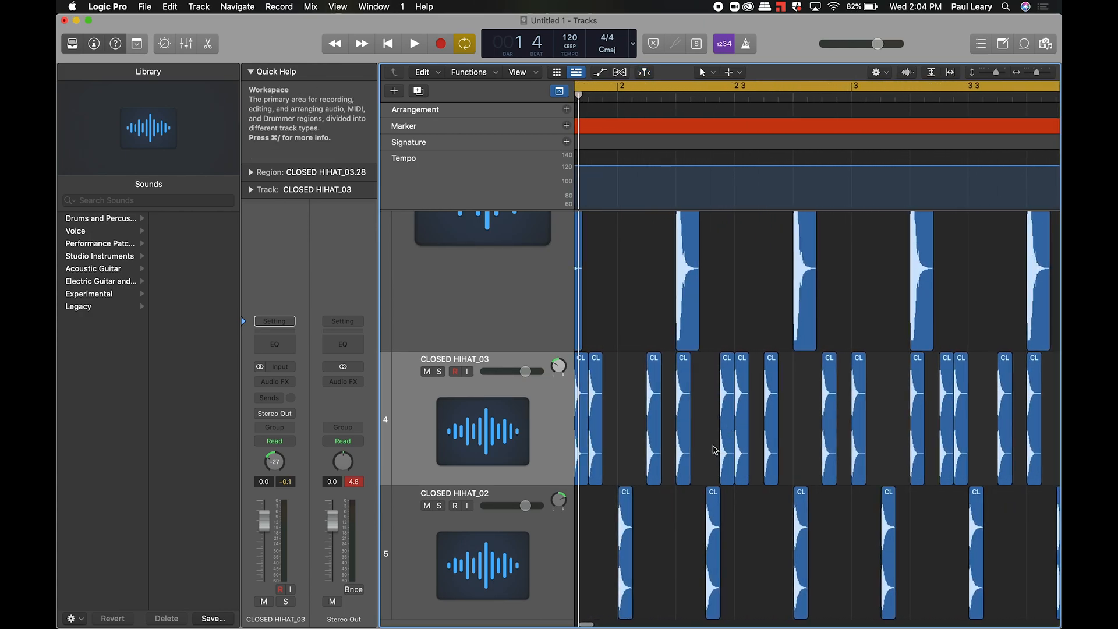
- Play the beat from bar 1 through bar 4 to check the added sixteenth-note hi-hats, then stop playback
key(Return)
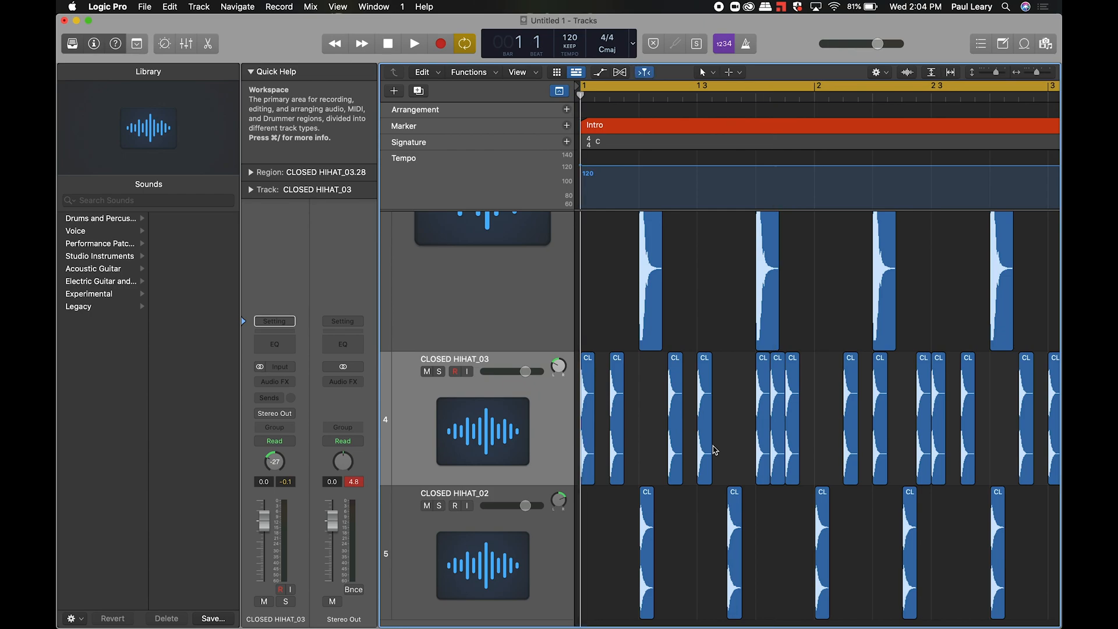
key(space)
scroll(715, 450, down, 2)
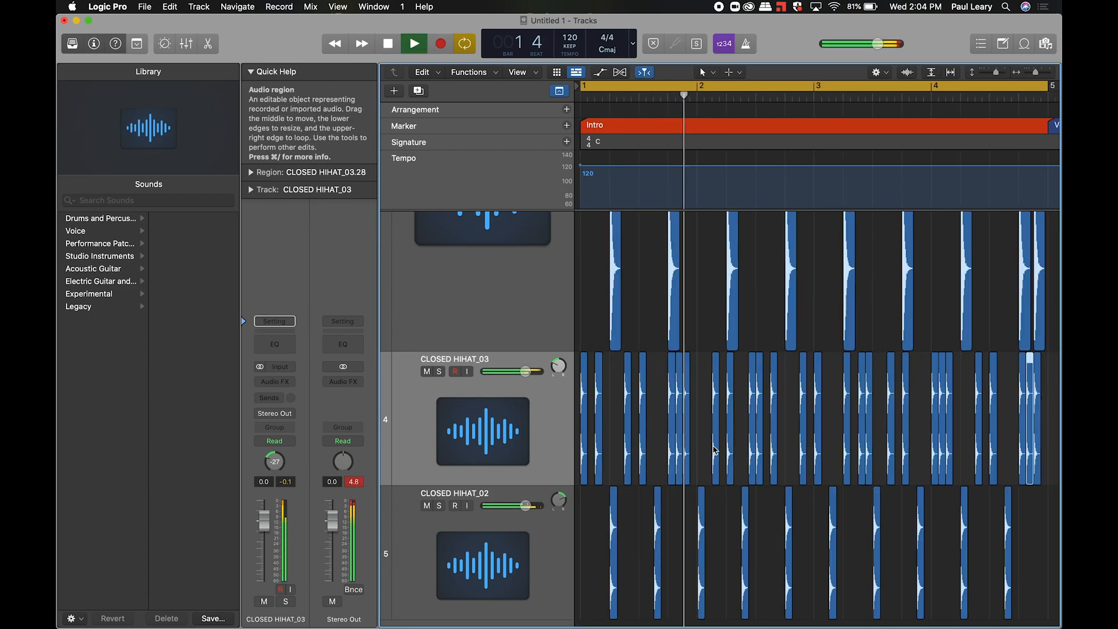
scroll(715, 450, down, 1)
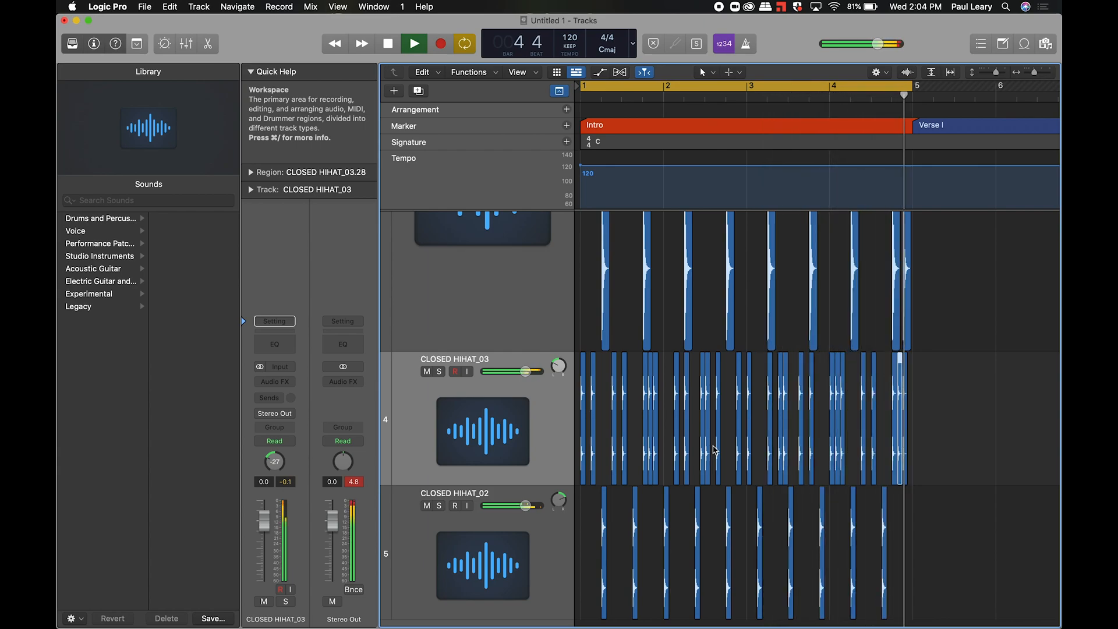
key(space)
- Lower the CLOSED HIHAT_03 and CLOSED HIHAT_02 tracks together to about -5.5 dB and start playback to check the balance
click(540, 404)
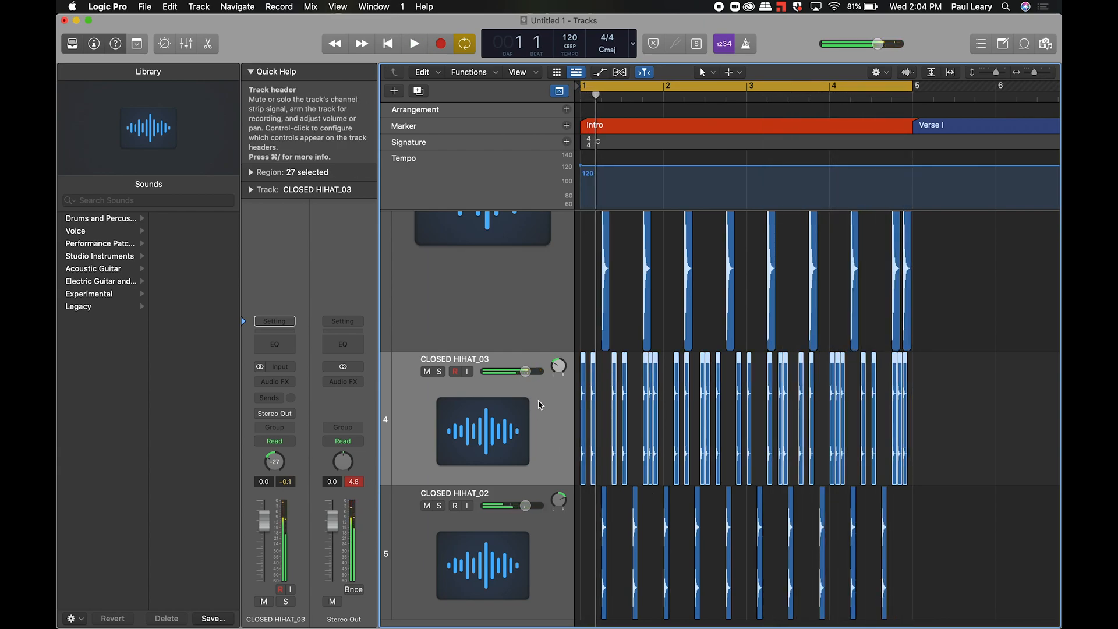
shift+click(550, 560)
drag(526, 371, 514, 371)
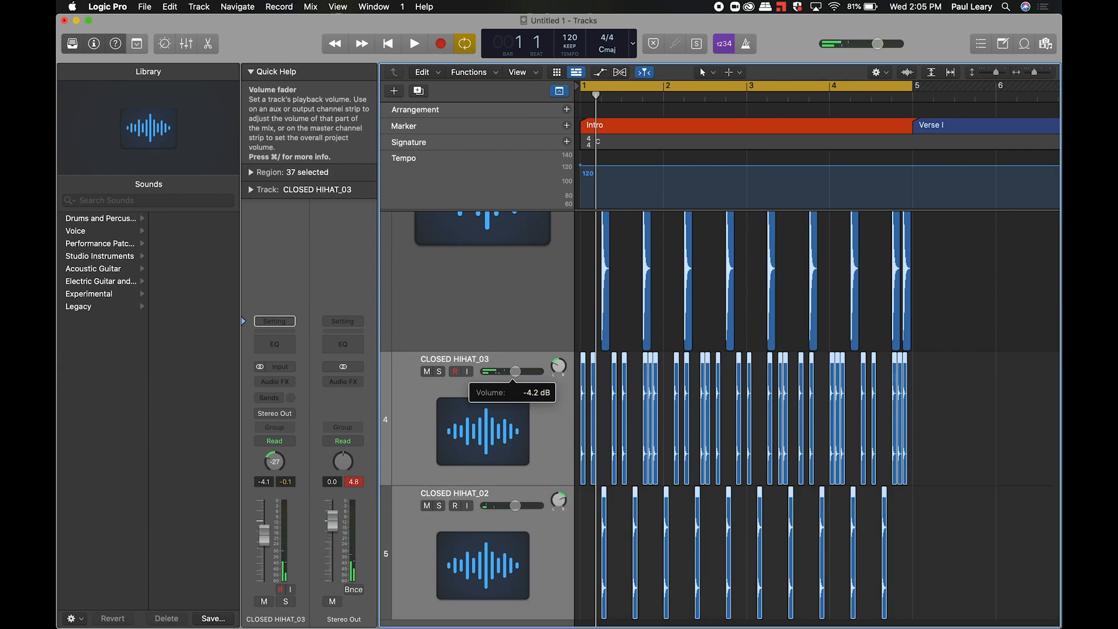
key(space)
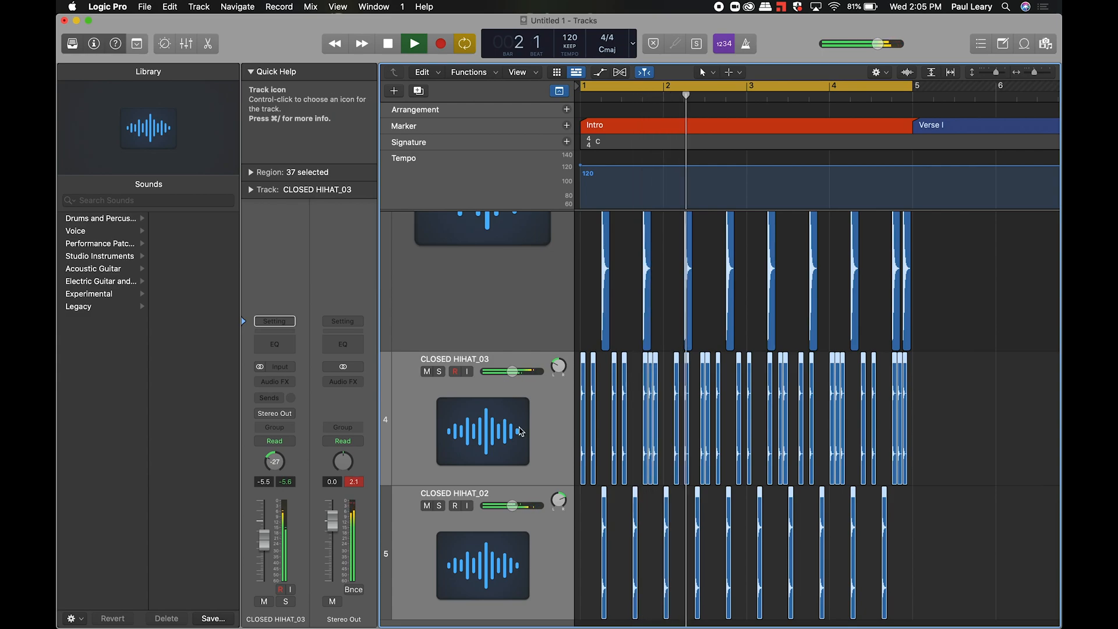
- Lower the kick, snare and both hi-hat tracks together, bringing KICK_01 to -8.2 dB, and stop playback
scroll(521, 431, up, 5)
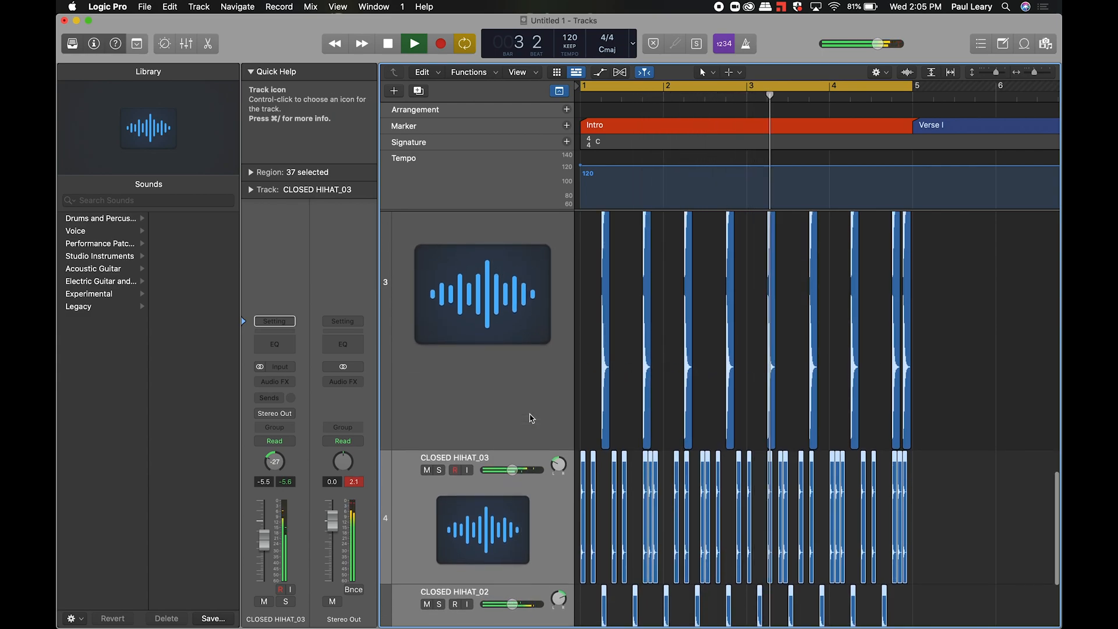
scroll(531, 418, up, 1)
scroll(531, 418, down, 5)
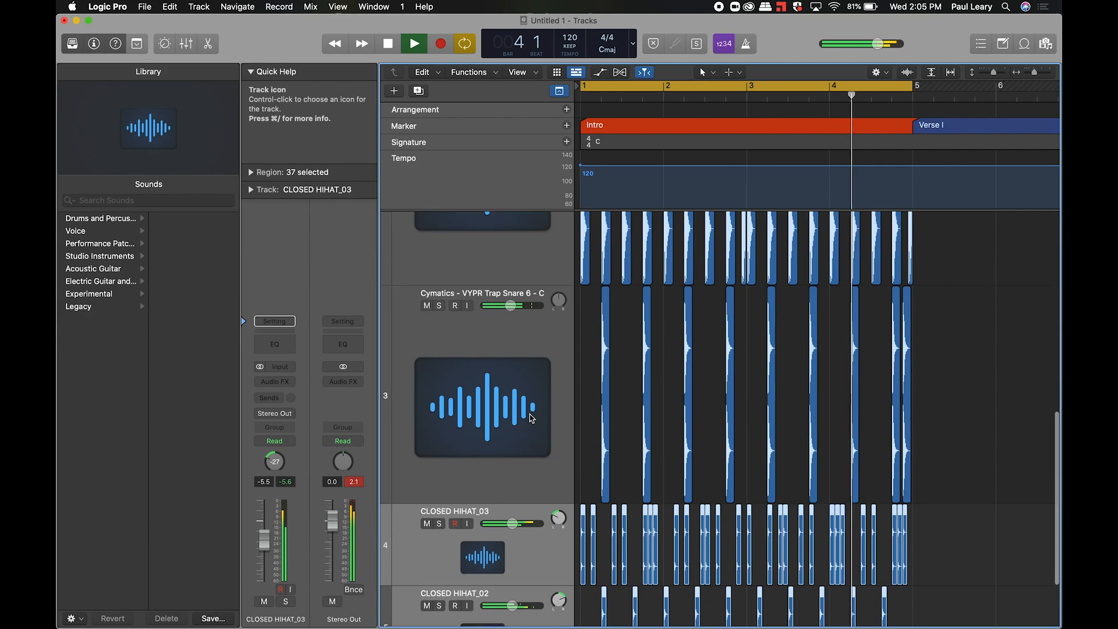
scroll(532, 418, down, 5)
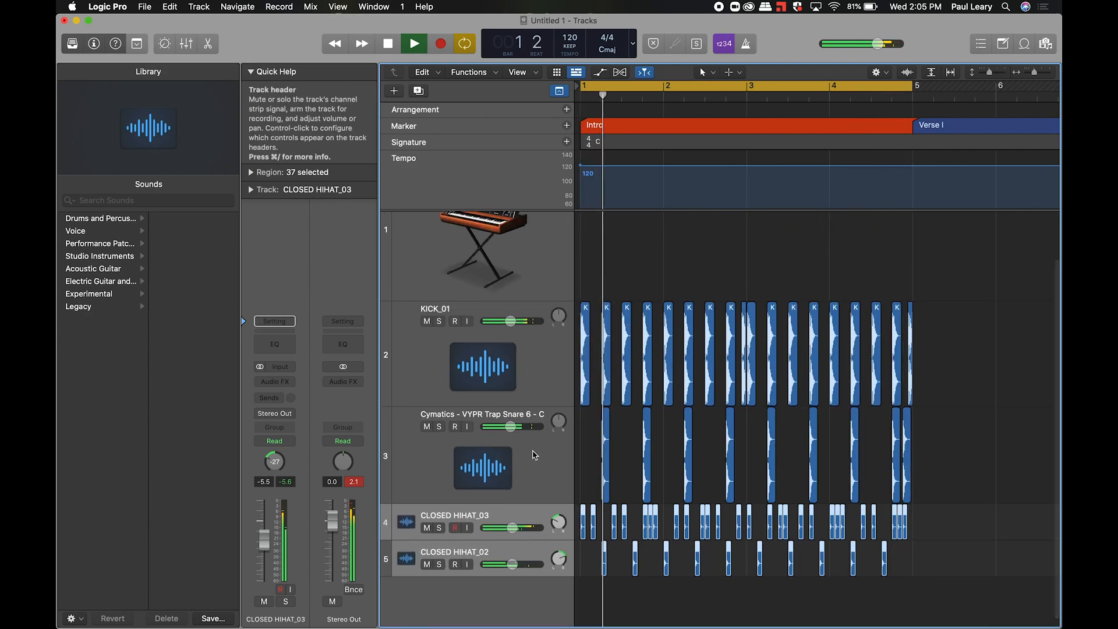
key(Up)
key(Up)
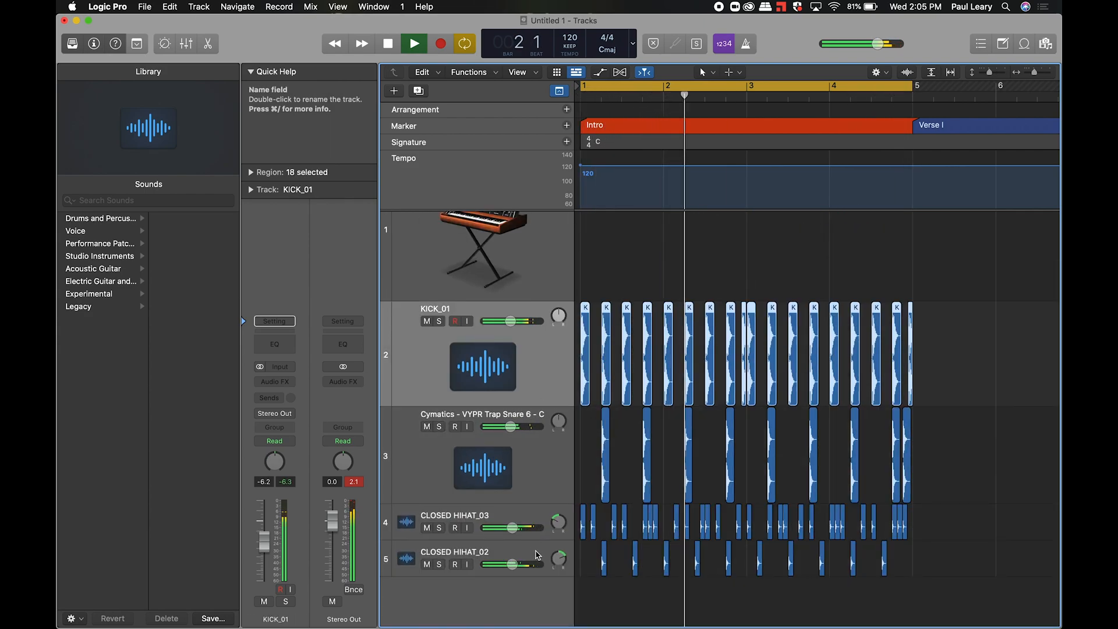
drag(510, 427, 508, 426)
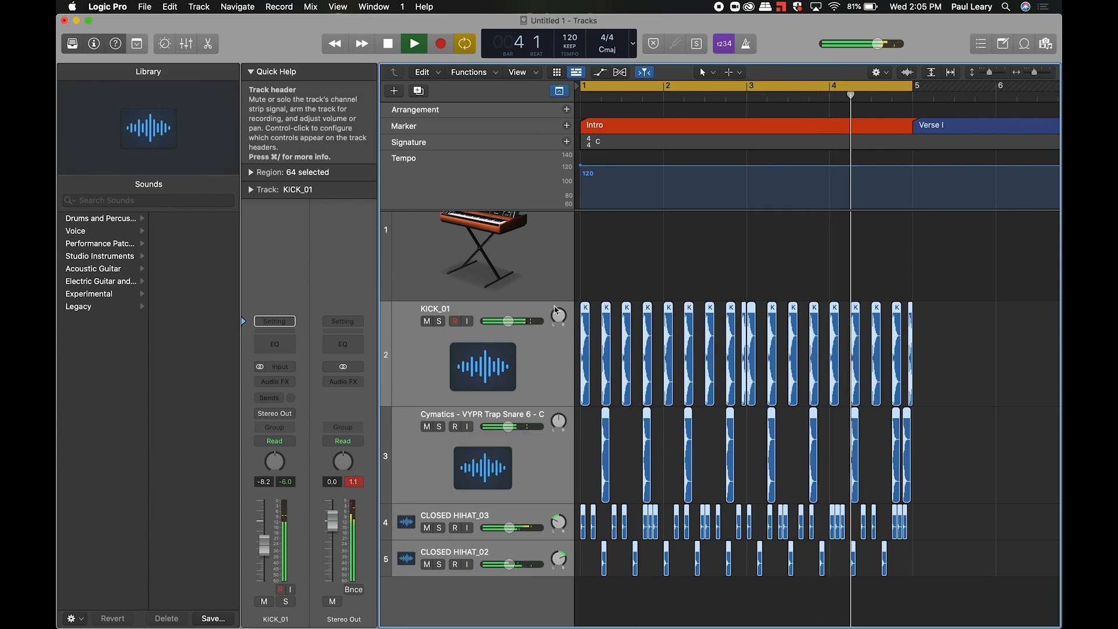
key(space)
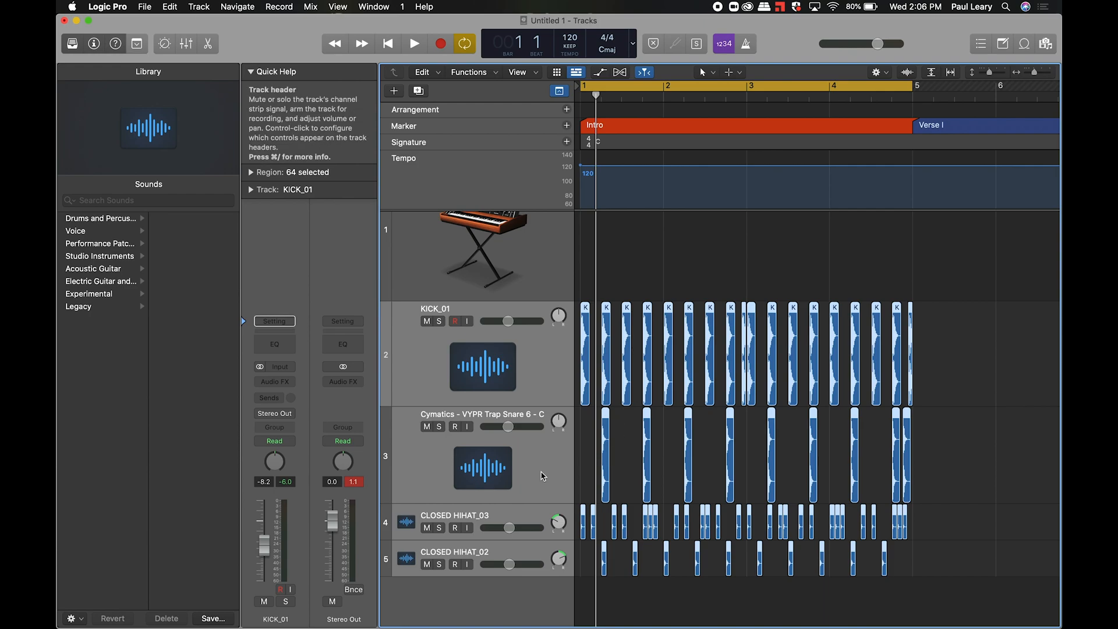
- Switch to Finder and preview VEC1 Cymbals RevCR 02.wav in the DrumSamples folder
scroll(622, 556, down, 1)
scroll(622, 556, up, 1)
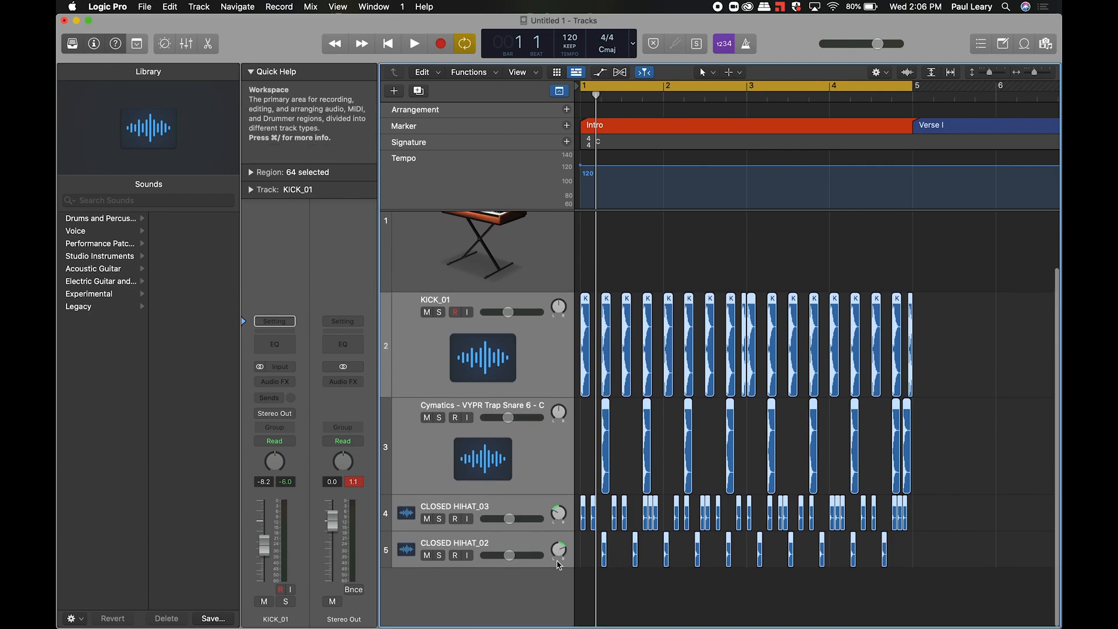
click(608, 589)
key(super+Tab)
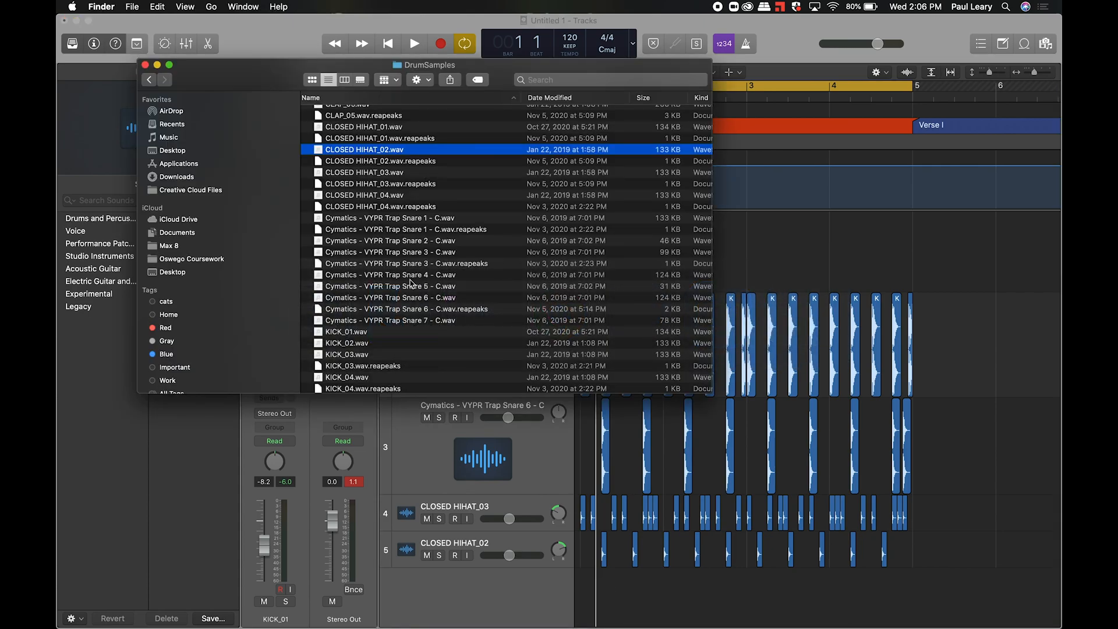
click(352, 242)
scroll(353, 243, down, 10)
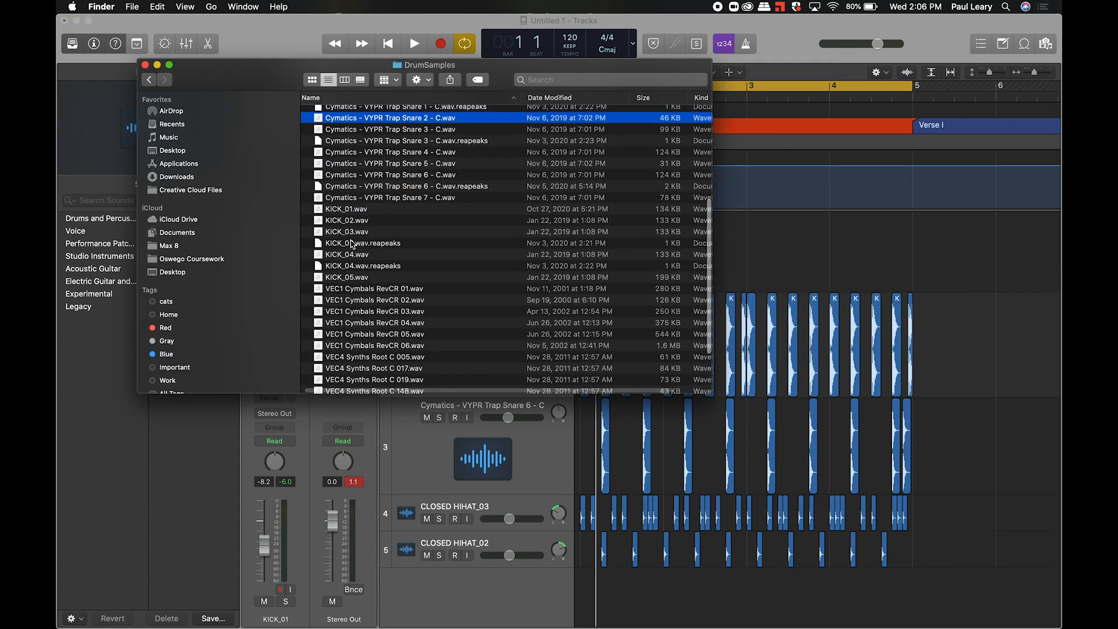
click(368, 215)
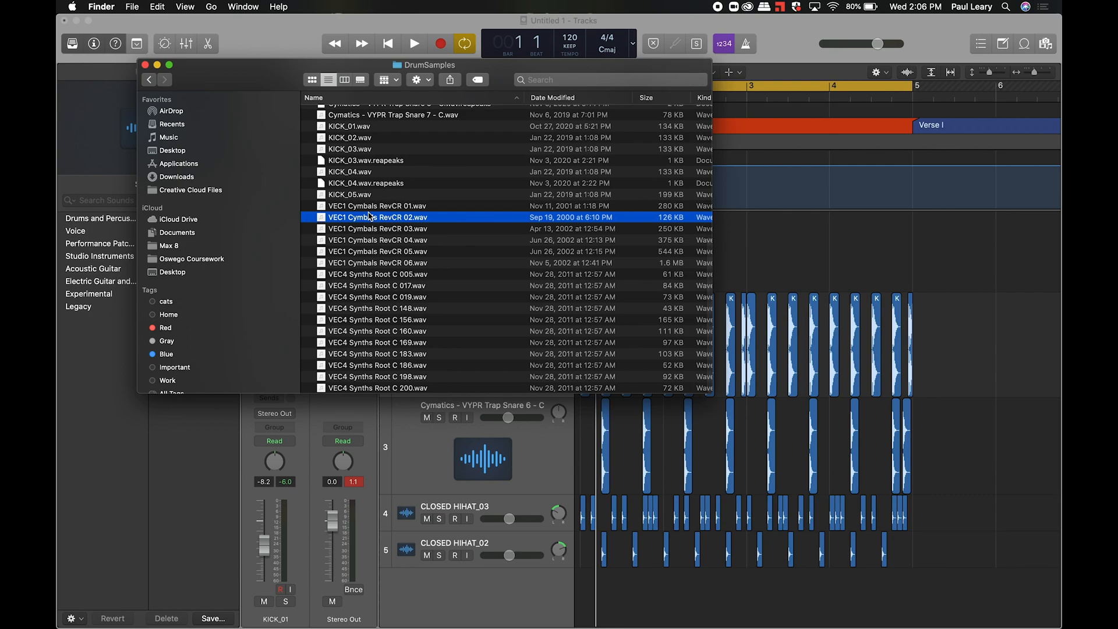
key(space)
key(space)
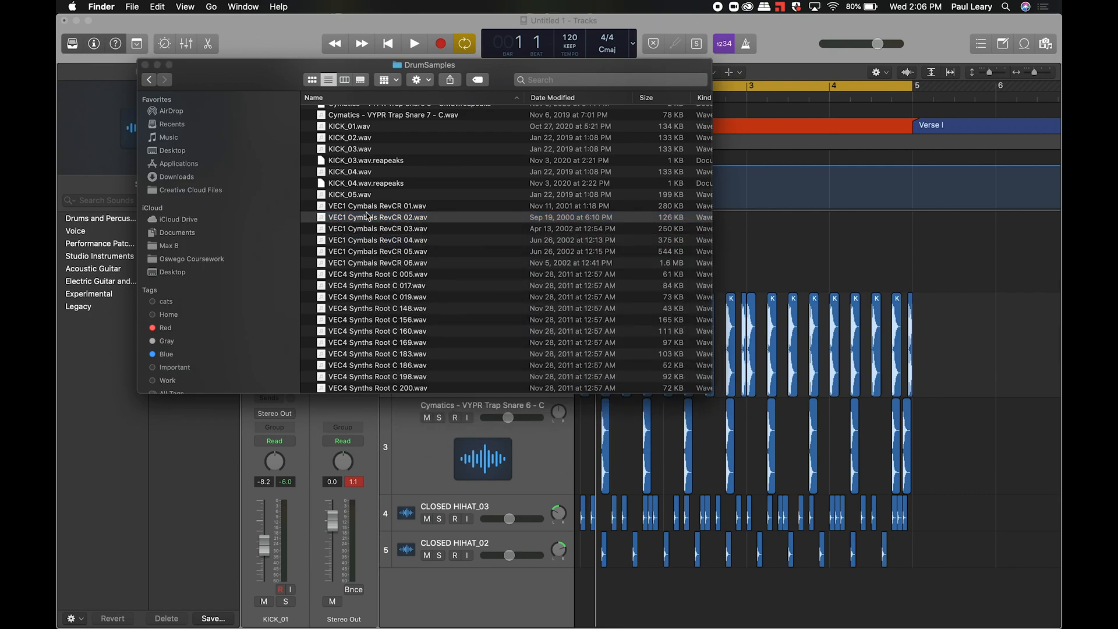
- Import VEC1 Cymbals RevCR 02.wav onto a new track below the hi-hats and align the region's end with bar 5
drag(368, 216, 882, 581)
scroll(830, 594, up, 5)
scroll(832, 596, right, 7)
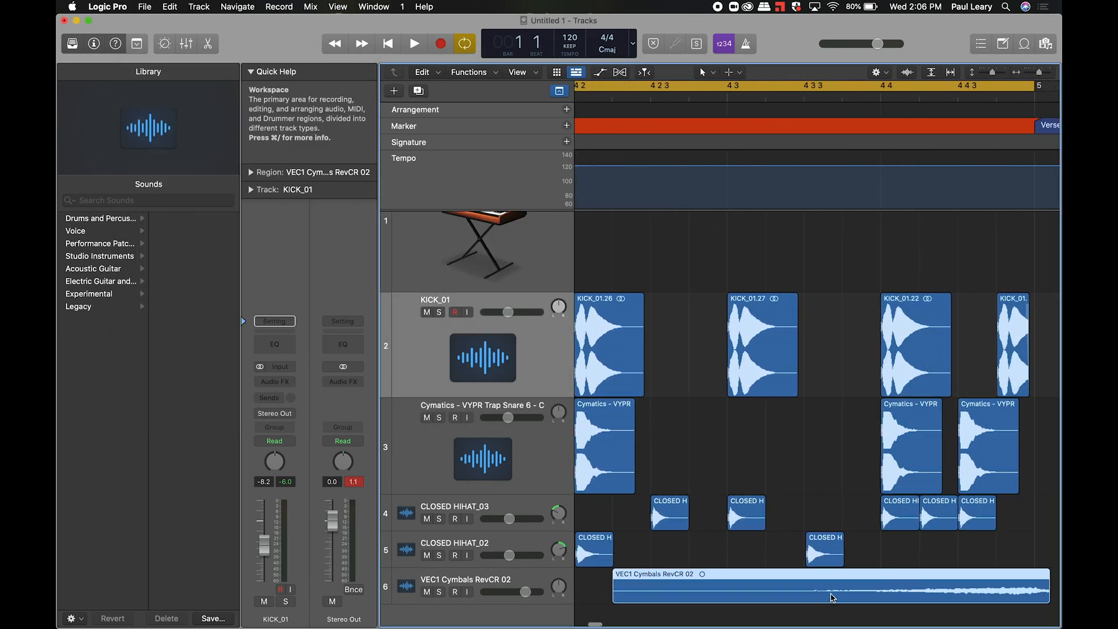
drag(836, 576, 823, 577)
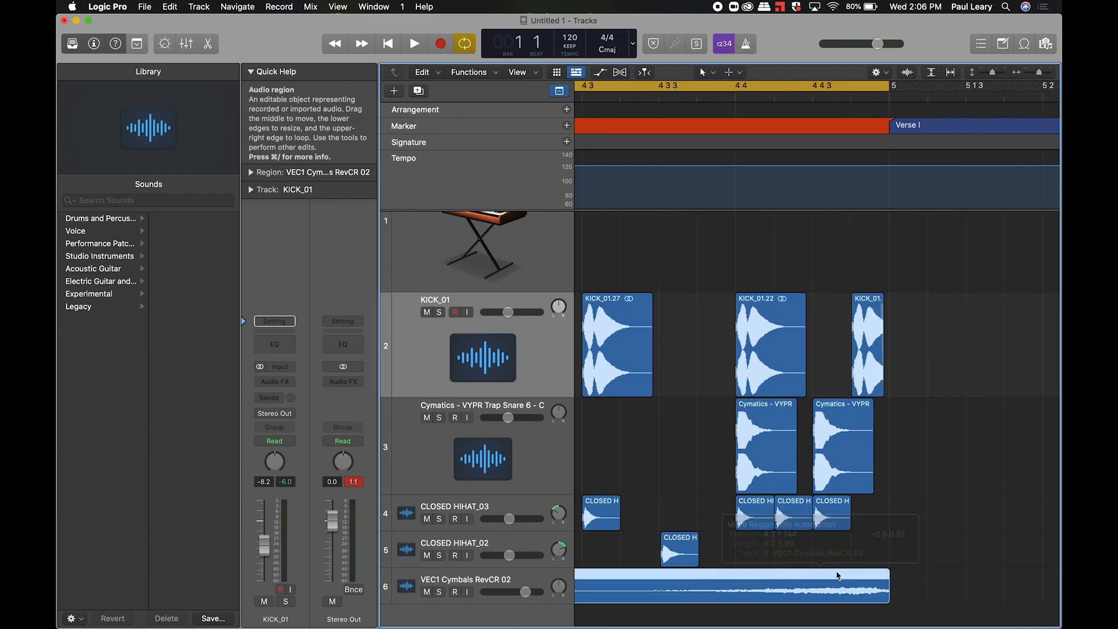
click(888, 95)
key(super+Left)
key(super+Left)
key(super+Left)
key(super+Left)
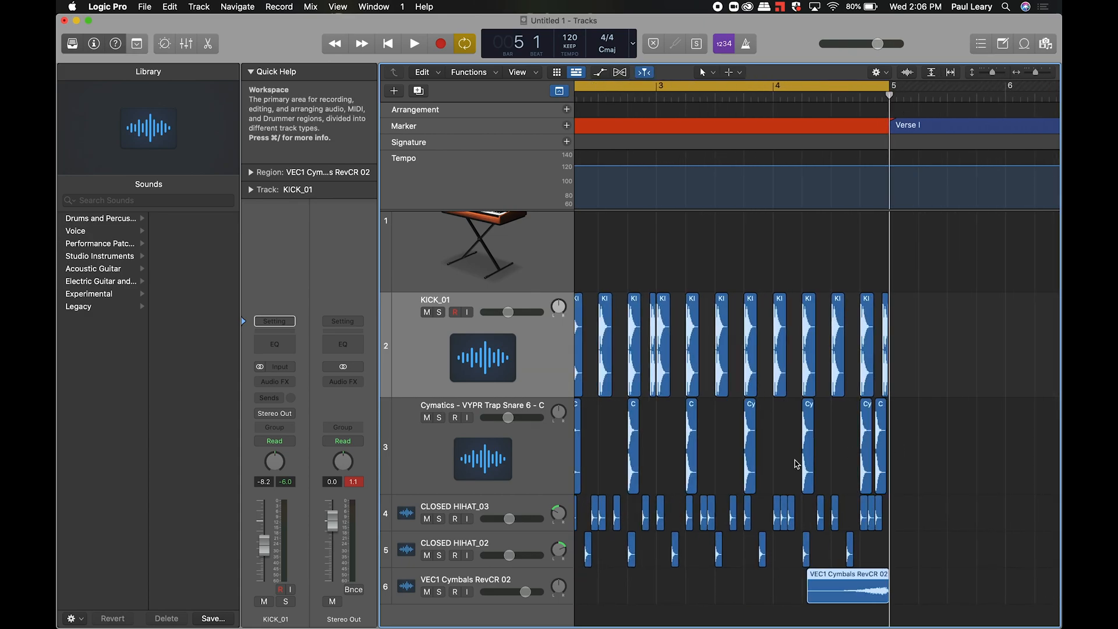
scroll(797, 464, down, 2)
- Return to Finder and audition the VEC4 Synths Root C samples from 156 through 200, plus 019
key(super+Tab)
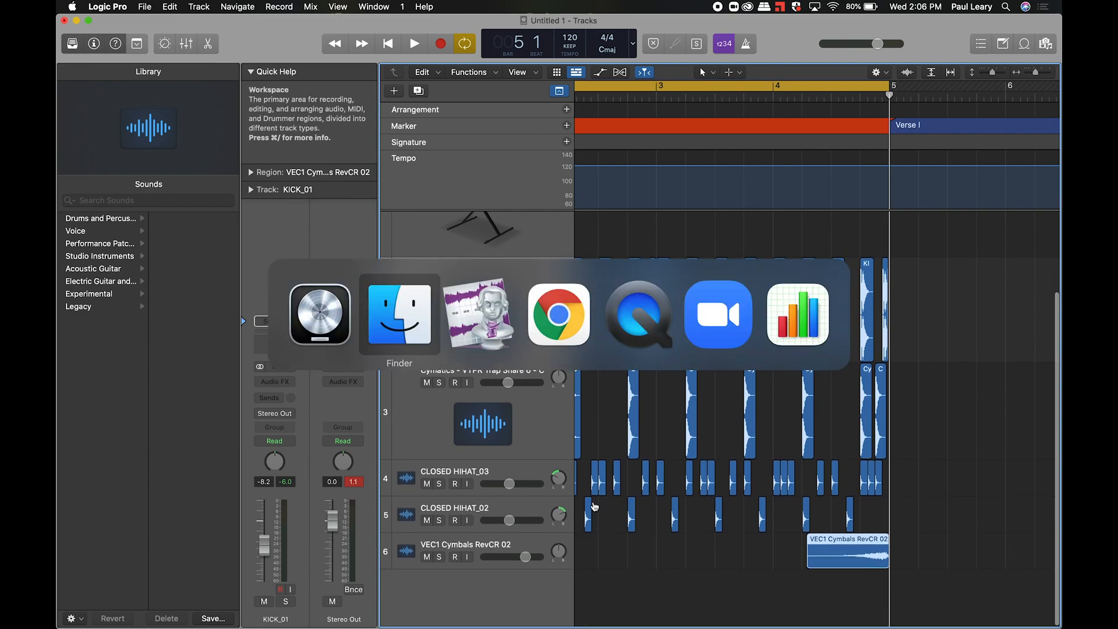
click(411, 315)
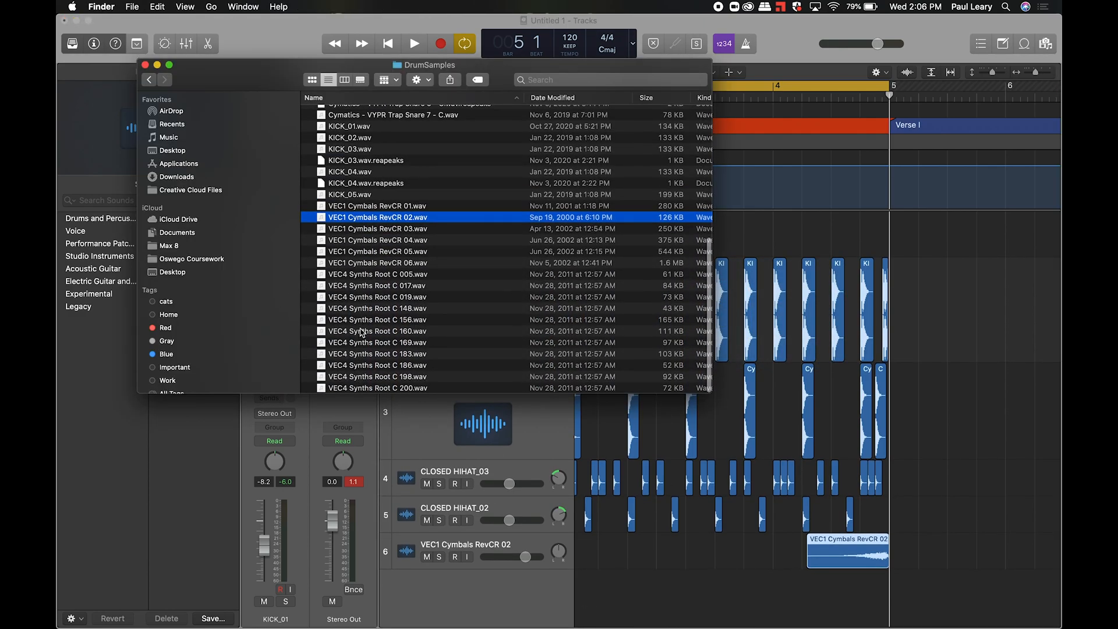
click(365, 310)
key(space)
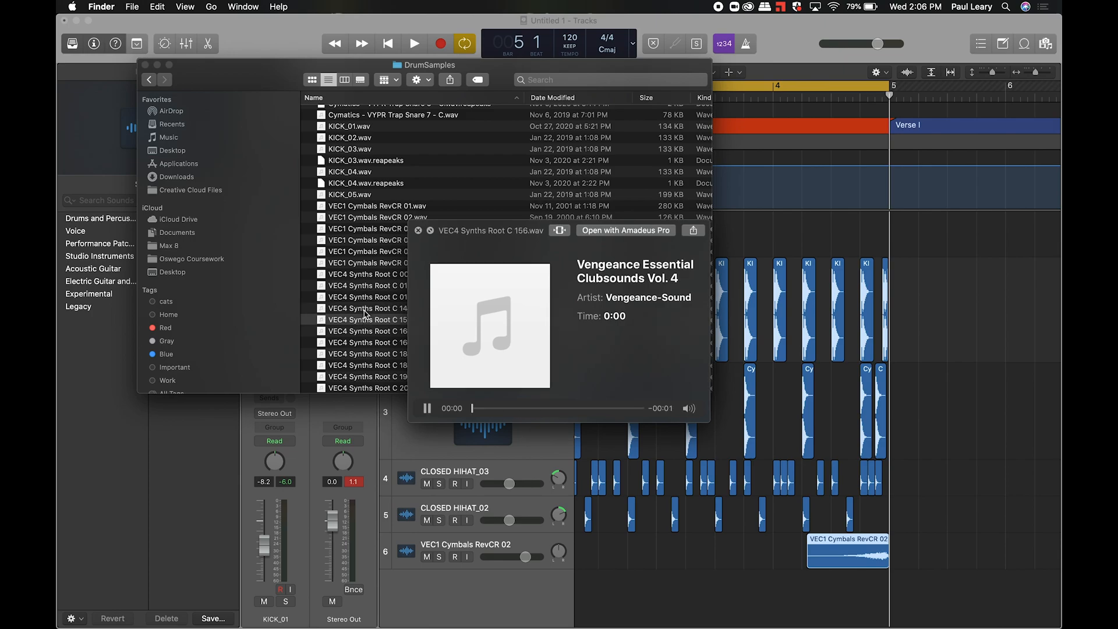
key(Down)
key(Down)
key(Down)
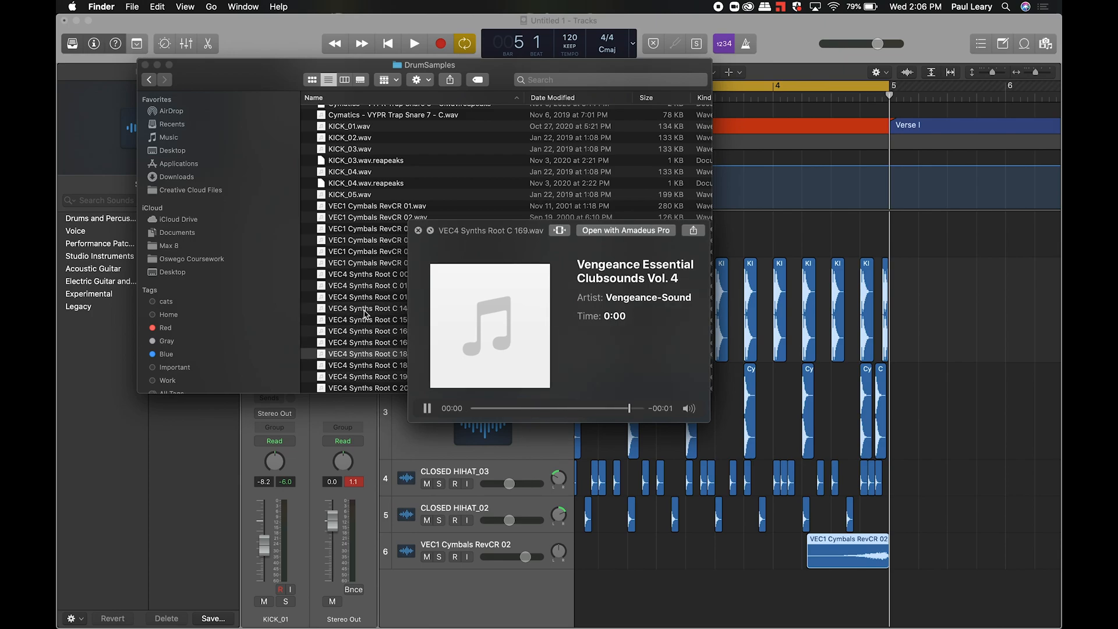
key(Down)
key(Down)
key(Down)
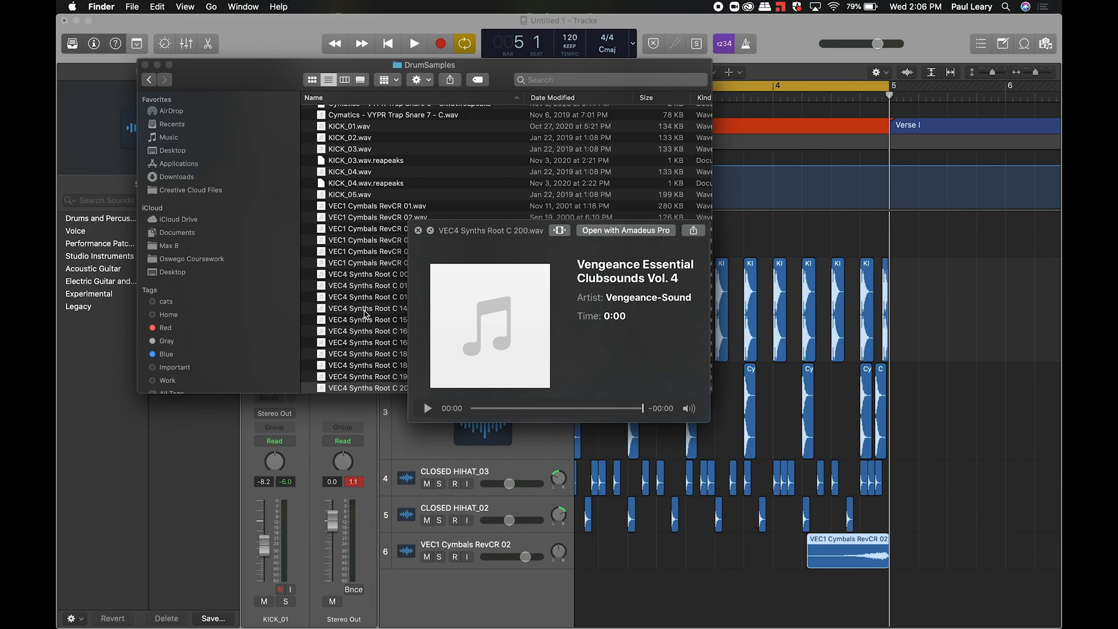
click(370, 298)
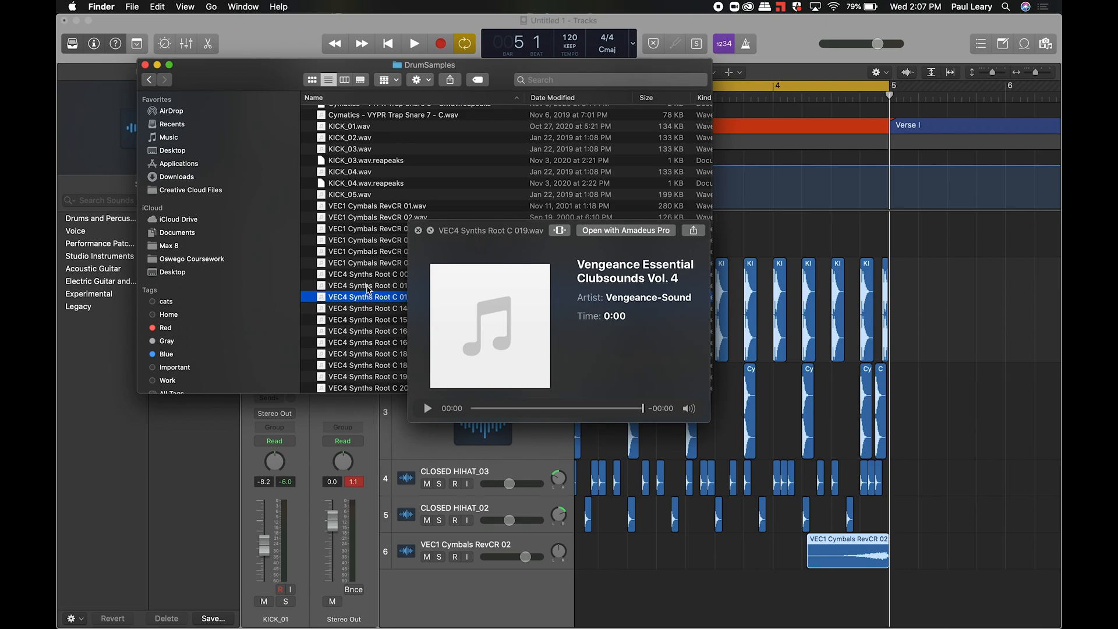
key(space)
- Import VEC4 Synths Root C 019.wav onto a new track below the reverse cymbal and select its region
drag(322, 298, 596, 581)
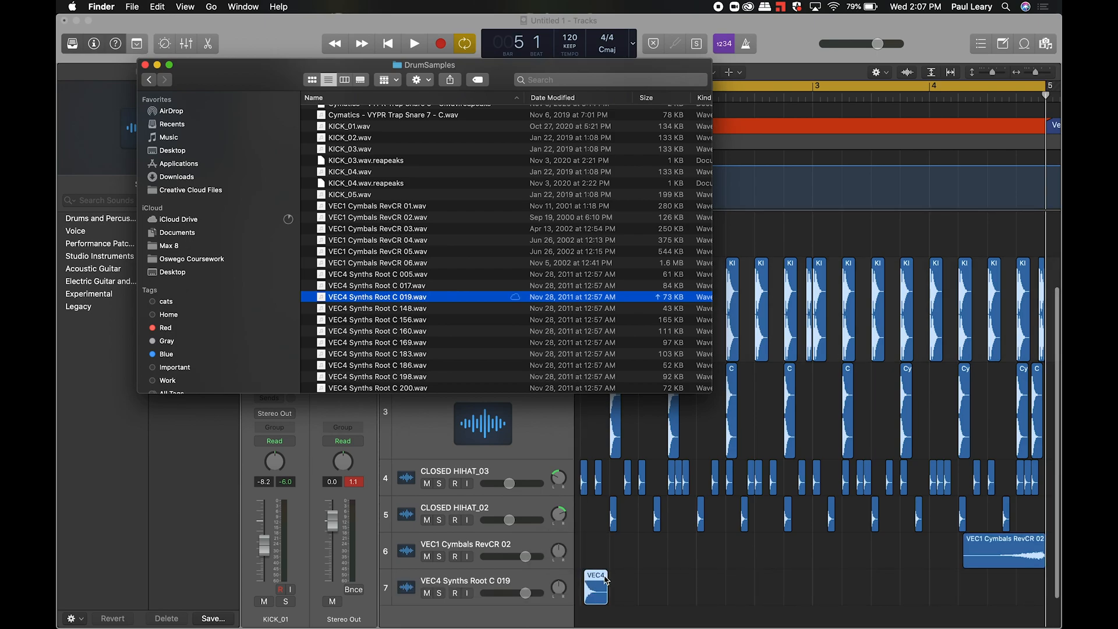
click(626, 586)
scroll(627, 587, down, 2)
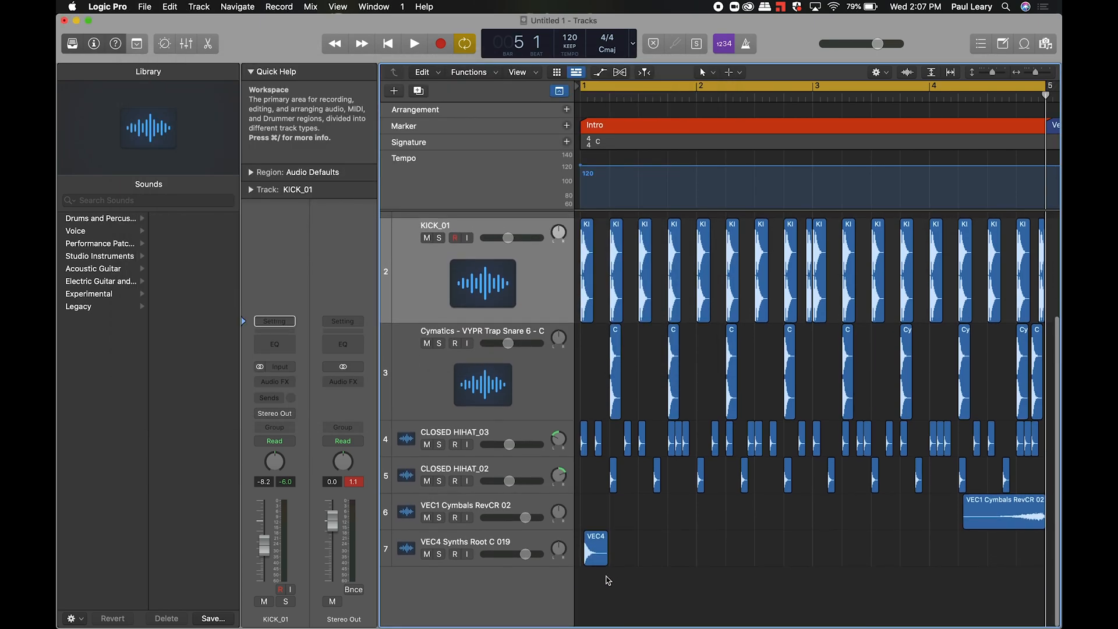
click(600, 542)
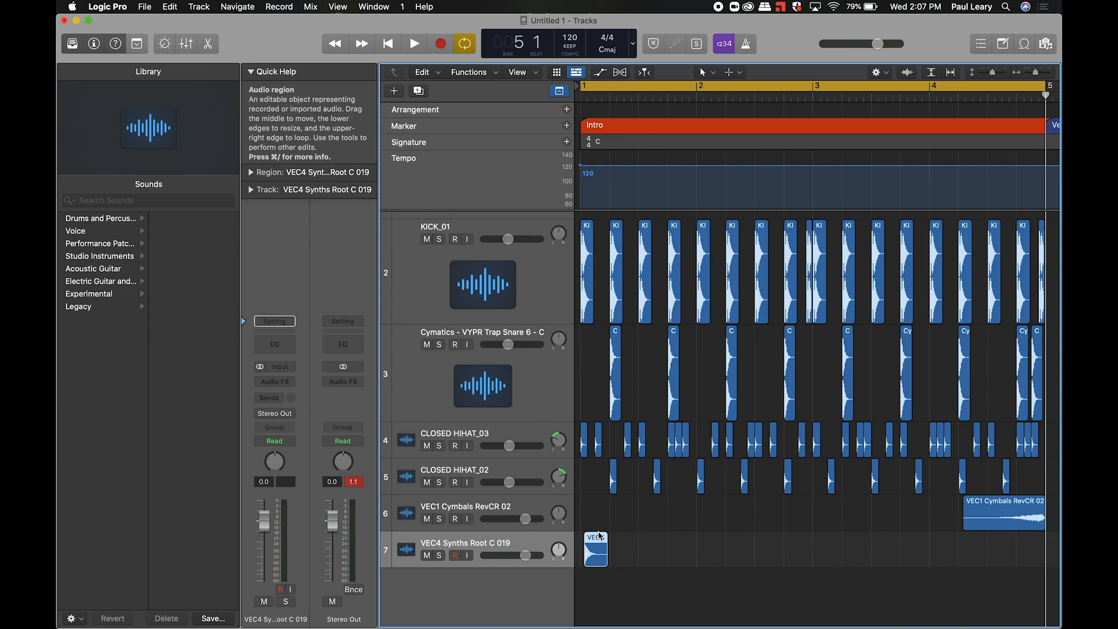
- Move the VEC4 Synths Root C 019 region to the start of bar 1 and trim its end to 1 1 3
drag(596, 540, 593, 543)
key(super+Right)
key(super+Right)
key(super+Right)
key(super+Right)
key(super+Right)
key(super+Right)
scroll(590, 541, left, 2)
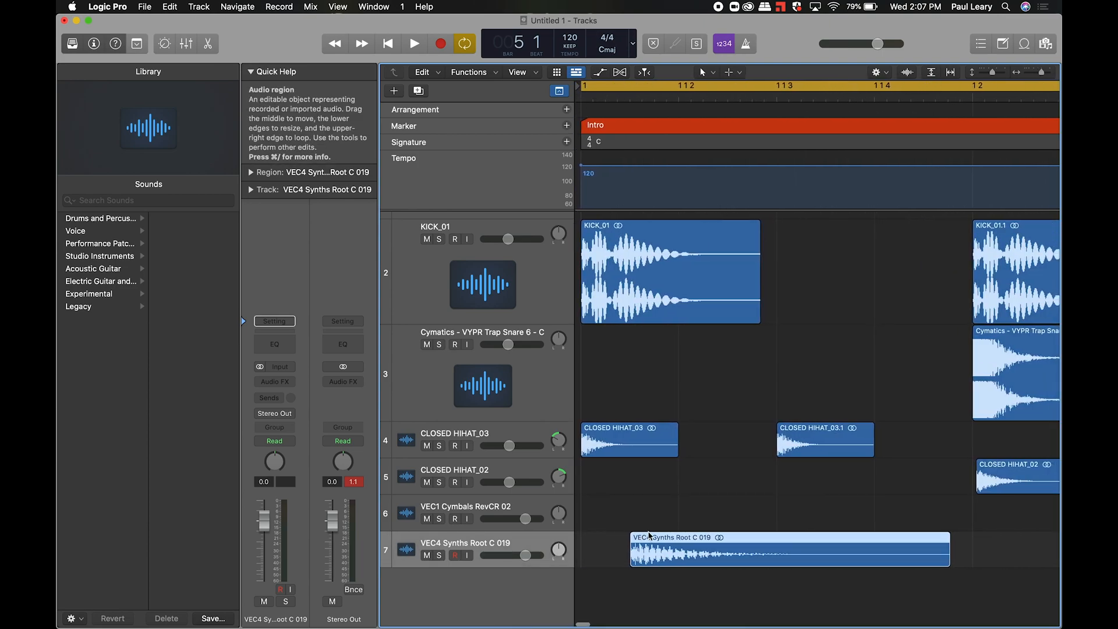
drag(653, 541, 606, 543)
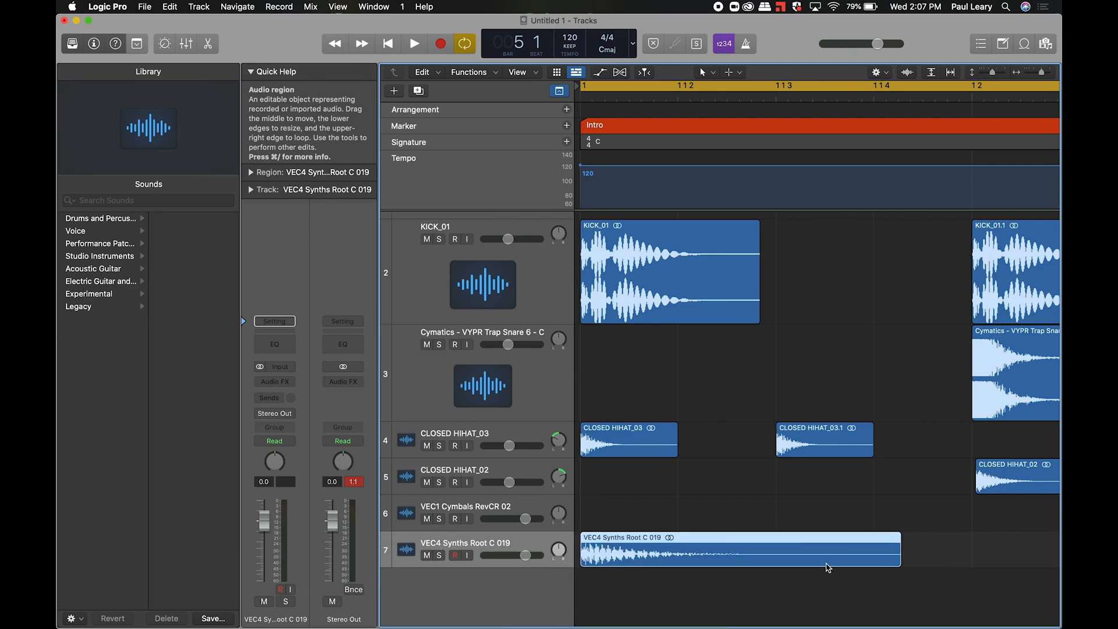
drag(900, 558, 775, 559)
key(super+Left)
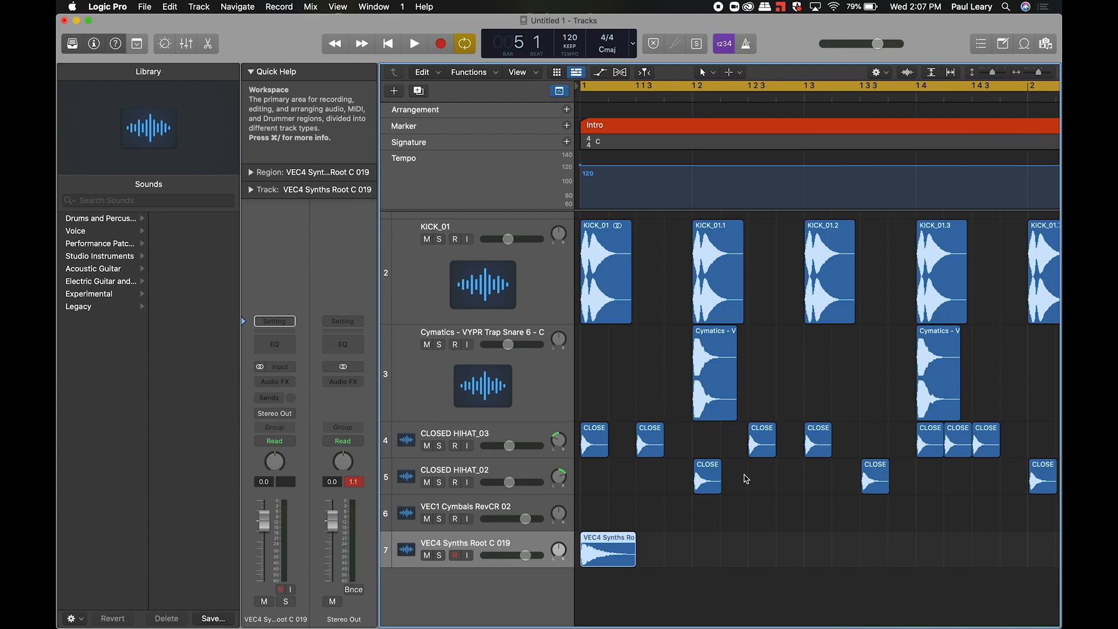
scroll(744, 474, down, 5)
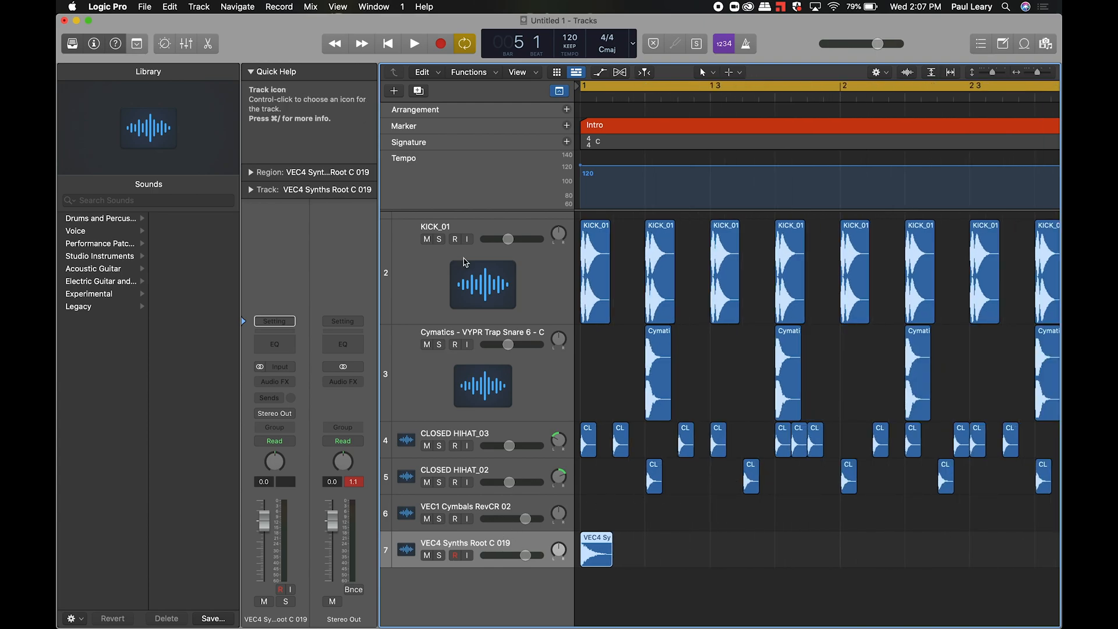
click(394, 90)
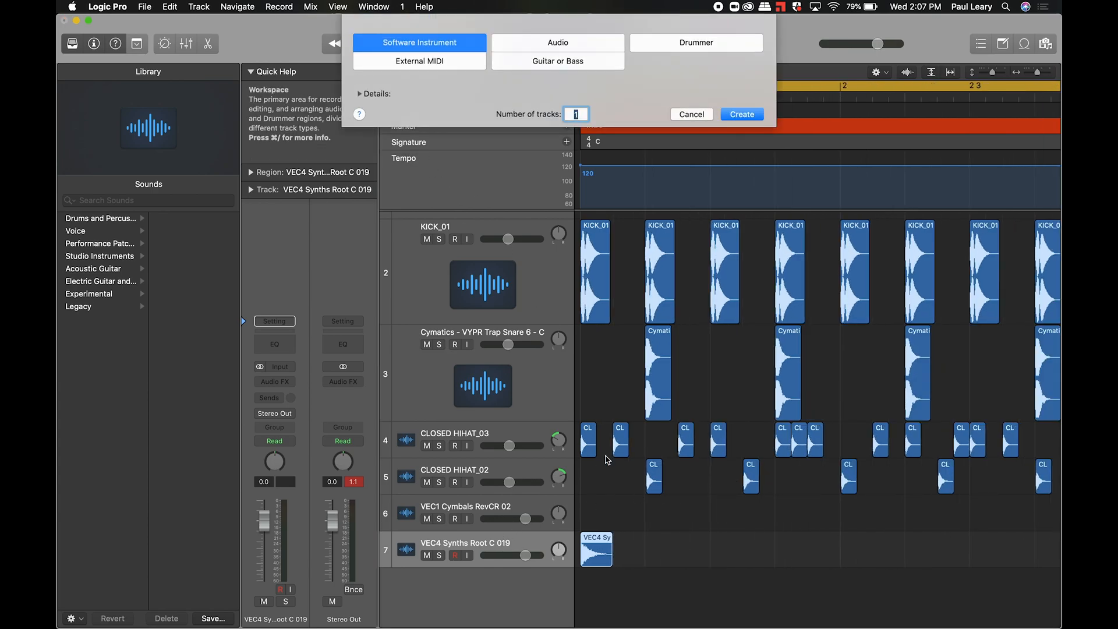
key(Escape)
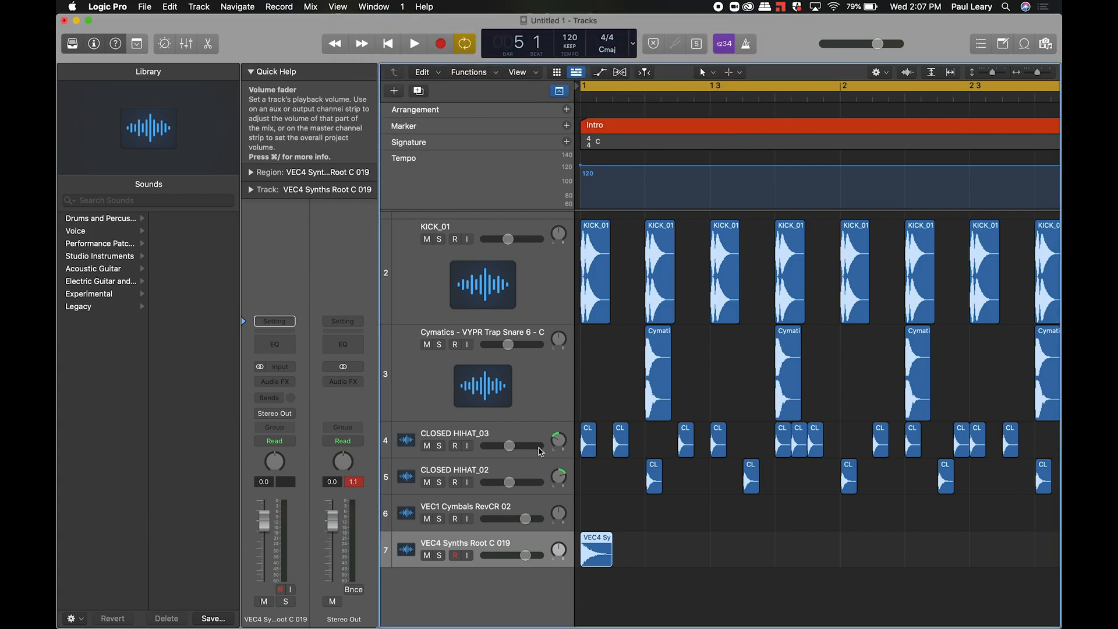
- Add an audio track below VEC4 Synths Root C 019, then copy the synth region to beat 2 and onto the new track at 1 1 2
key(alt+super+a)
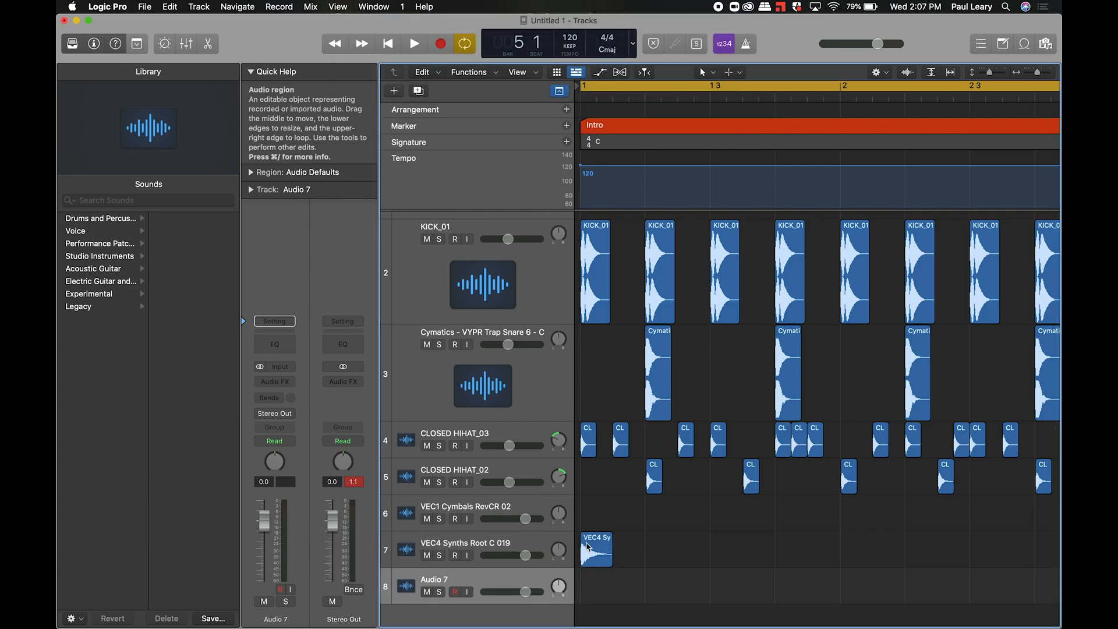
drag(596, 543, 661, 538)
drag(620, 578, 604, 578)
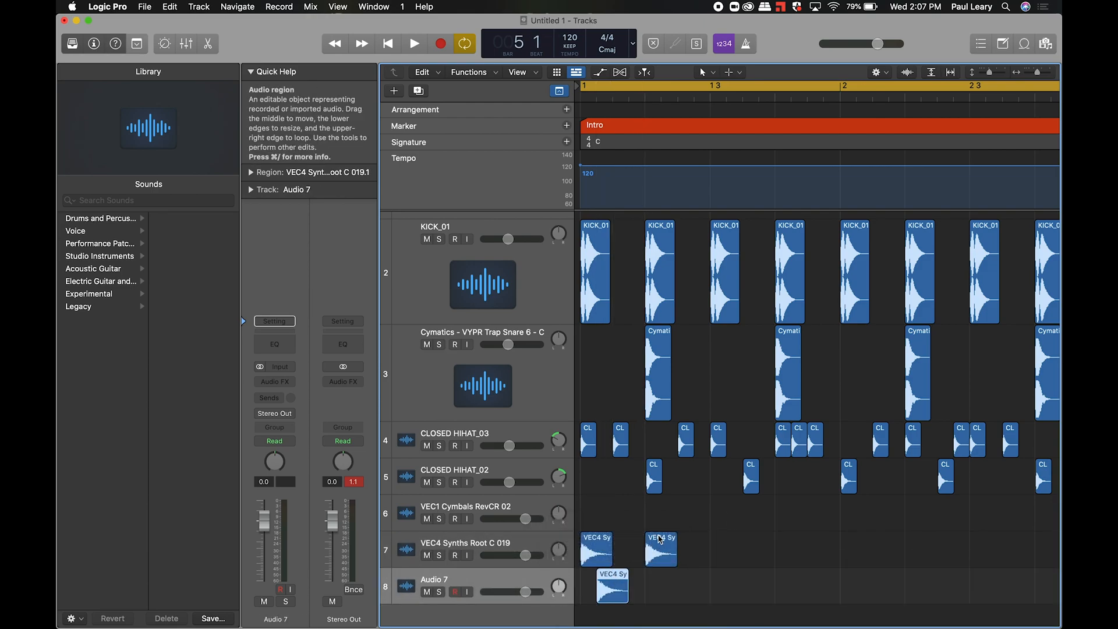
- Fill bar 1 on both synth tracks with back-to-back copies of the VEC4 Synths region
drag(665, 541, 601, 585)
drag(592, 540, 595, 591)
drag(595, 542, 725, 542)
- Copy the bar 1 synth regions on both tracks so the pattern fills bars 2 through 4
drag(855, 536, 590, 587)
key(super+Left)
key(super+Left)
key(super+Left)
key(super+Right)
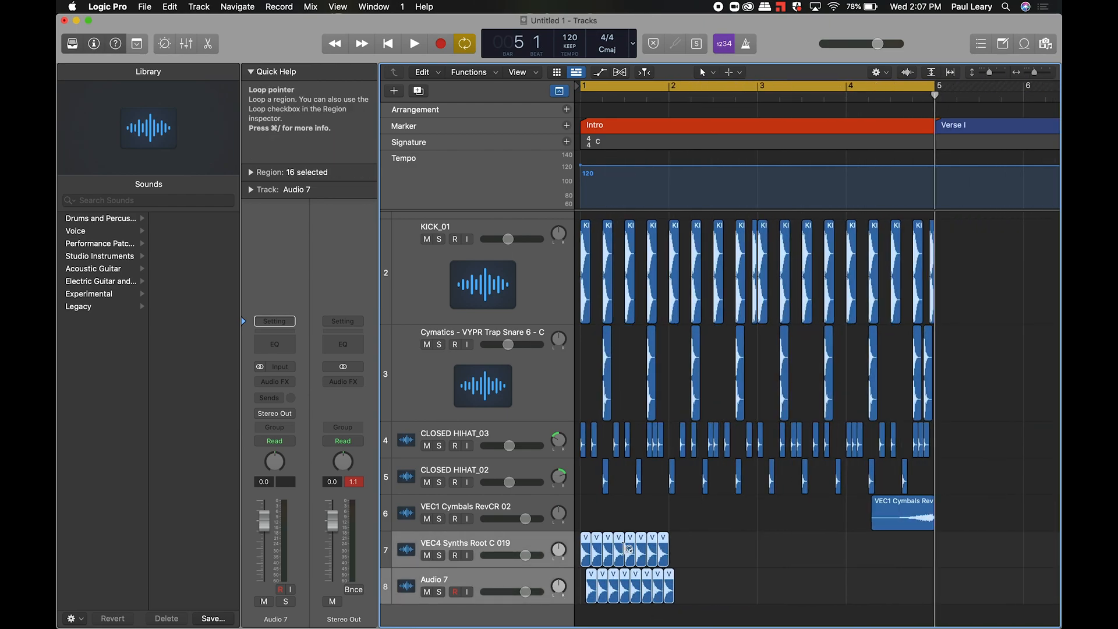
drag(586, 544, 674, 544)
drag(770, 539, 567, 606)
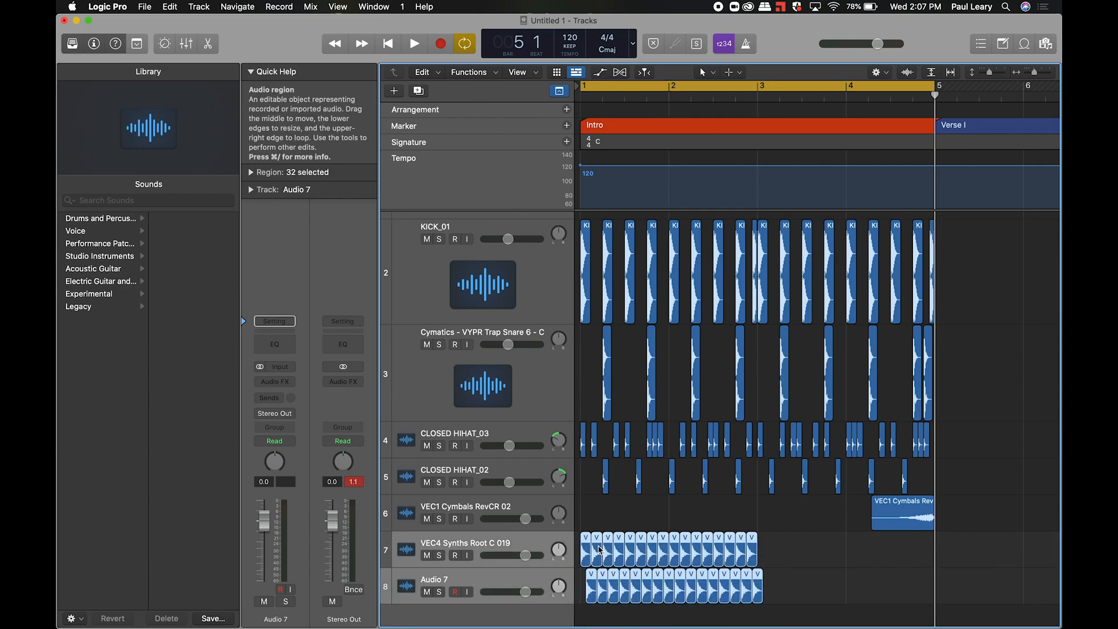
drag(586, 541, 765, 551)
- Play the beat while lowering both synth tracks to -11.8 dB and VEC1 Cymbals RevCR 02 to about -8.8 dB
key(space)
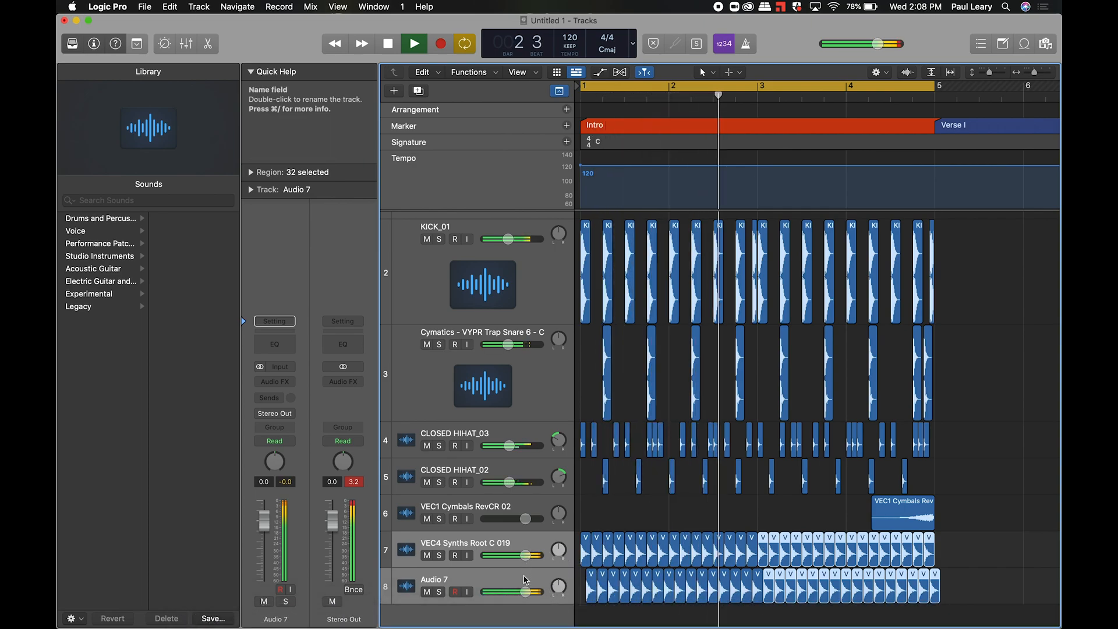
drag(526, 592, 510, 591)
drag(512, 519, 504, 556)
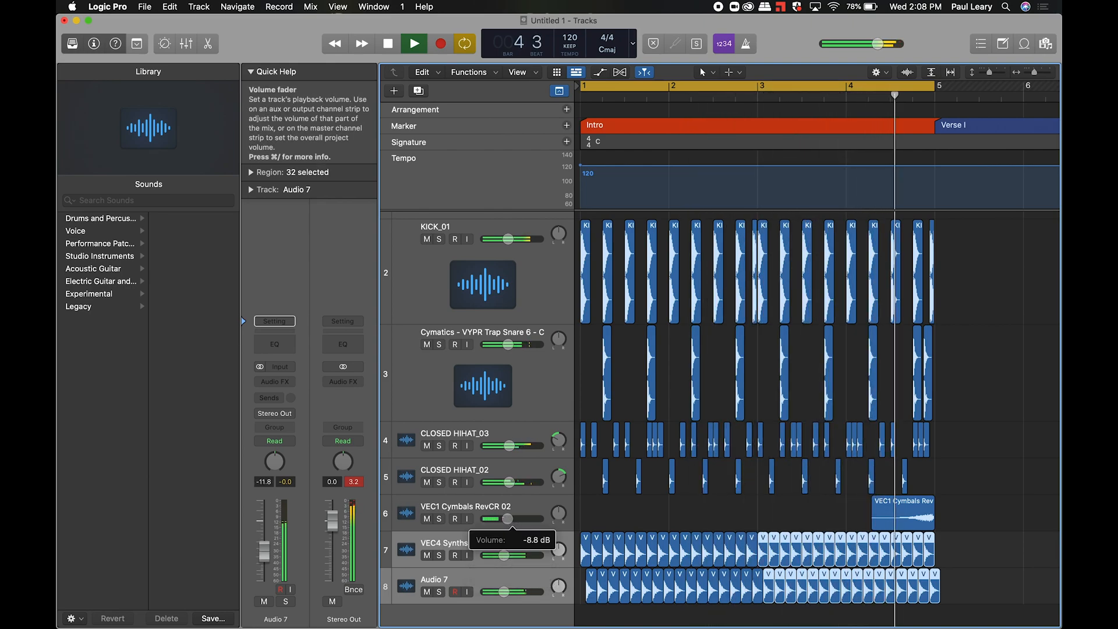
key(space)
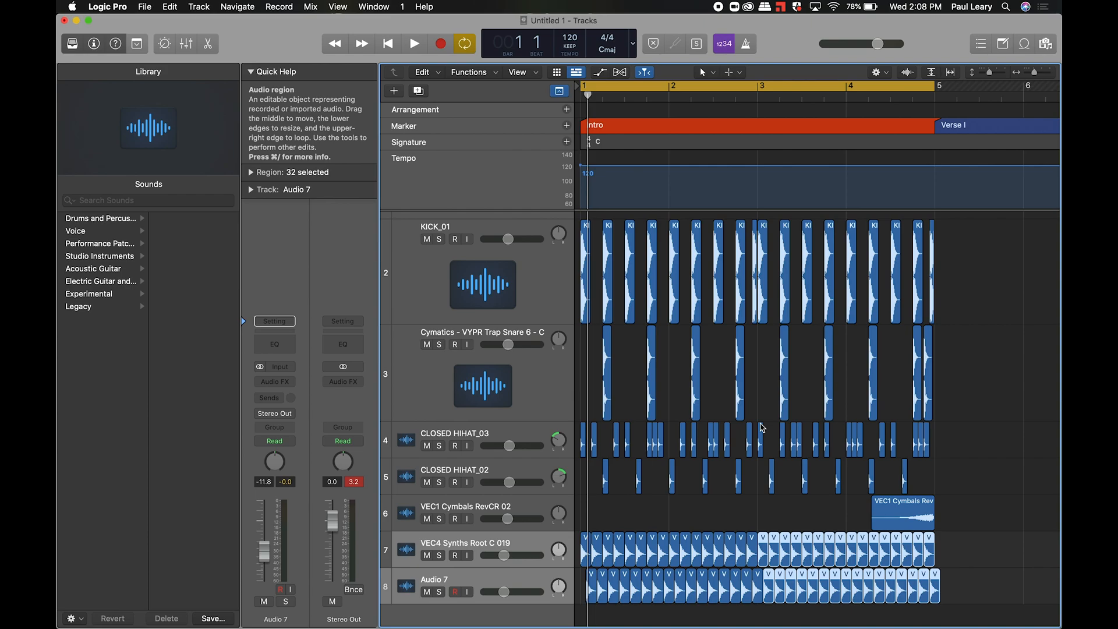
- Place the playhead at bar 19 and move the four-bar cycle area to start there, near the 80 BPM tempo change
key(super+Up)
key(super+Up)
key(super+Up)
key(super+Up)
key(super+Up)
key(super+Up)
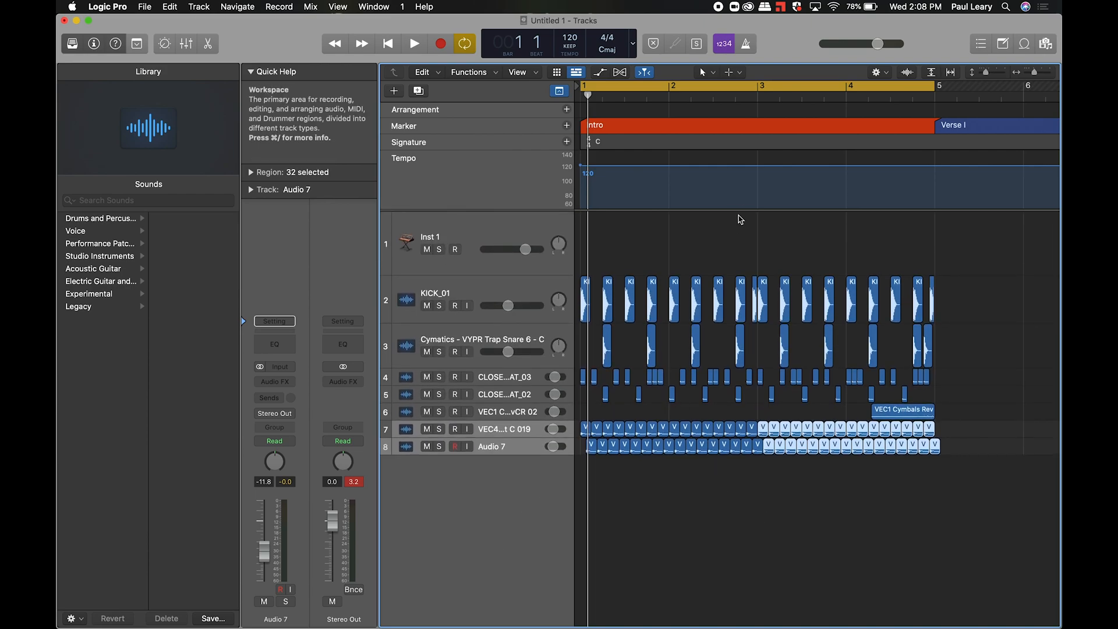
scroll(761, 254, right, 10)
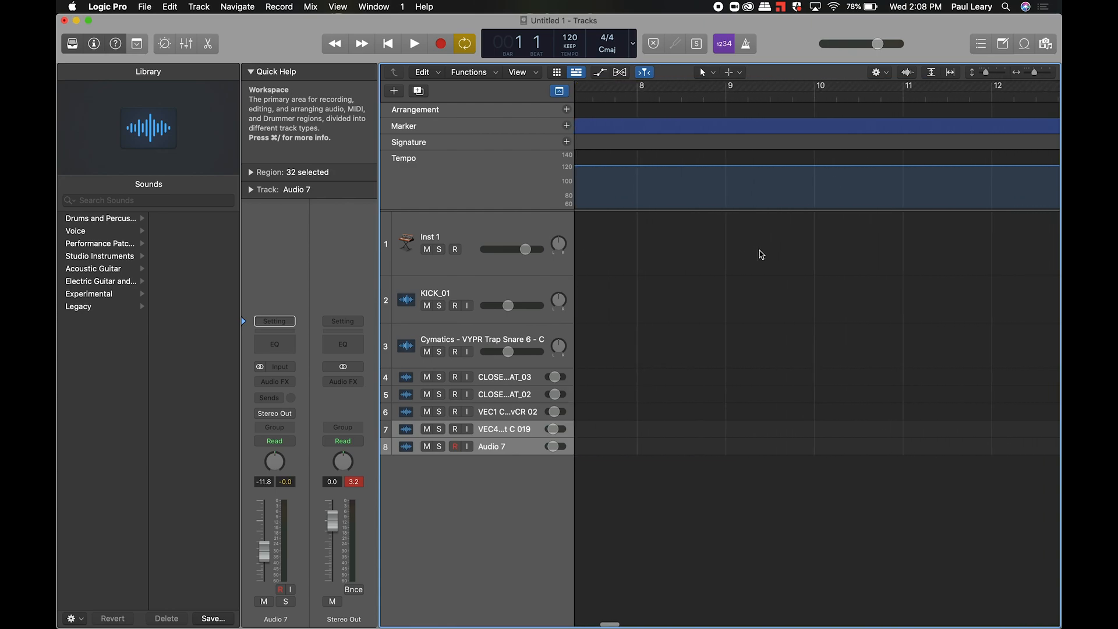
key(super+Left)
key(super+Left)
key(super+Left)
key(super+Left)
key(super+Left)
key(super+Left)
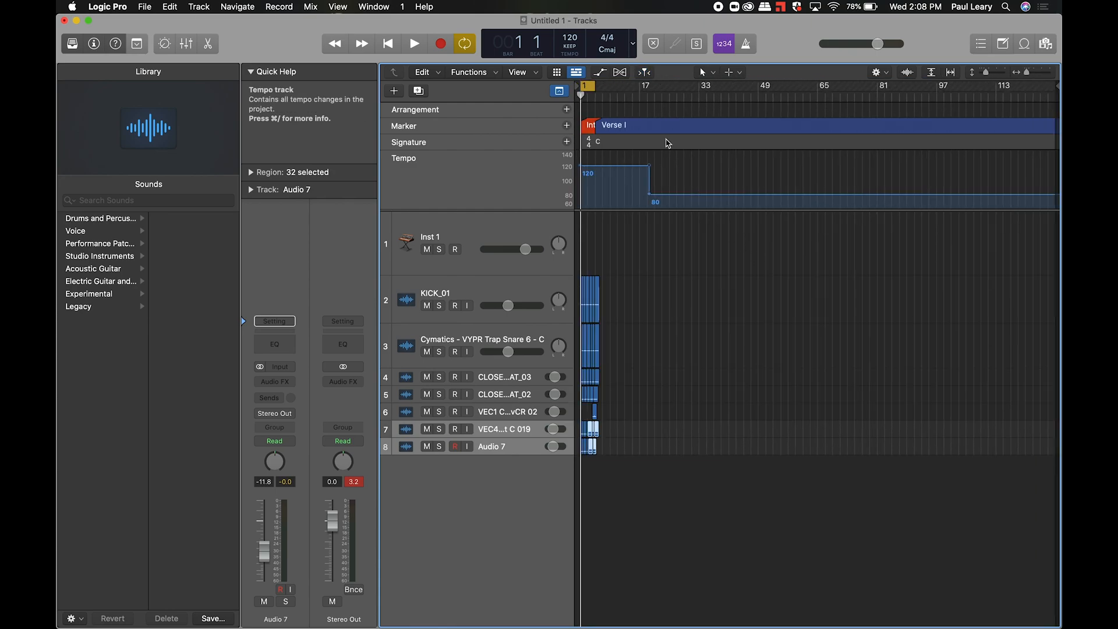
click(647, 97)
drag(591, 88, 654, 89)
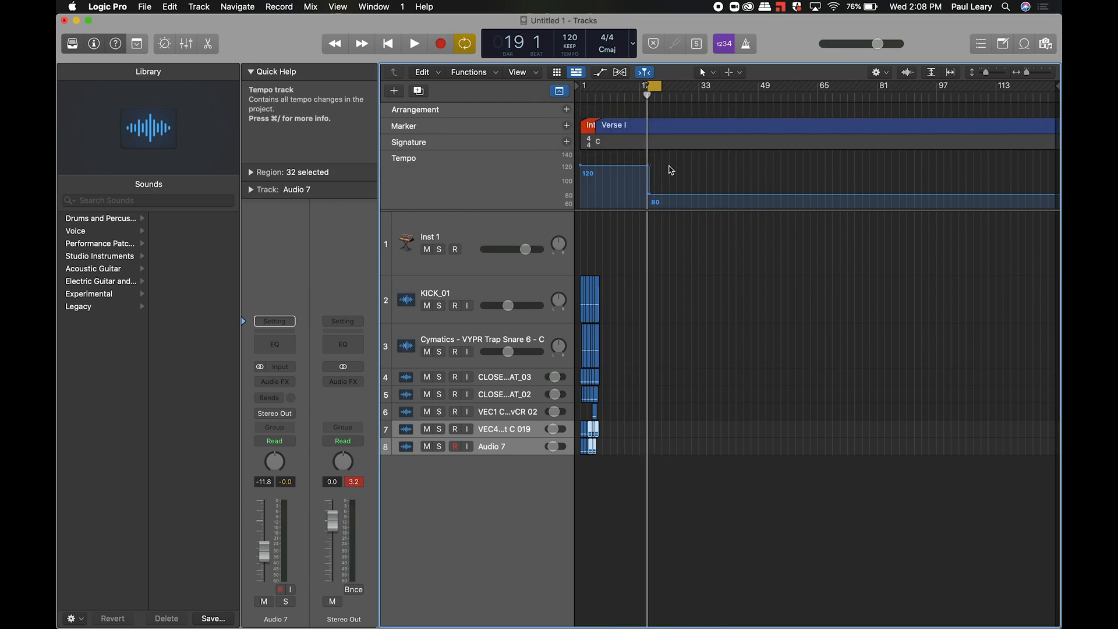
- Move the 80 BPM tempo change and the start of the four-bar cycle area to bar 17
key(super+Right)
key(super+Right)
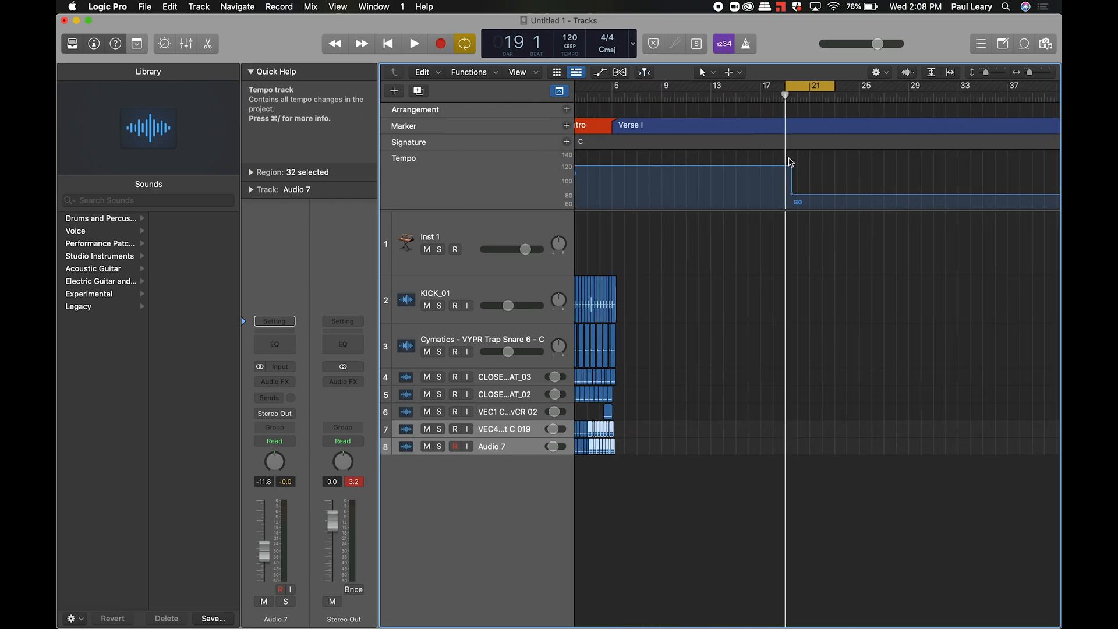
drag(792, 166, 762, 188)
key(super+z)
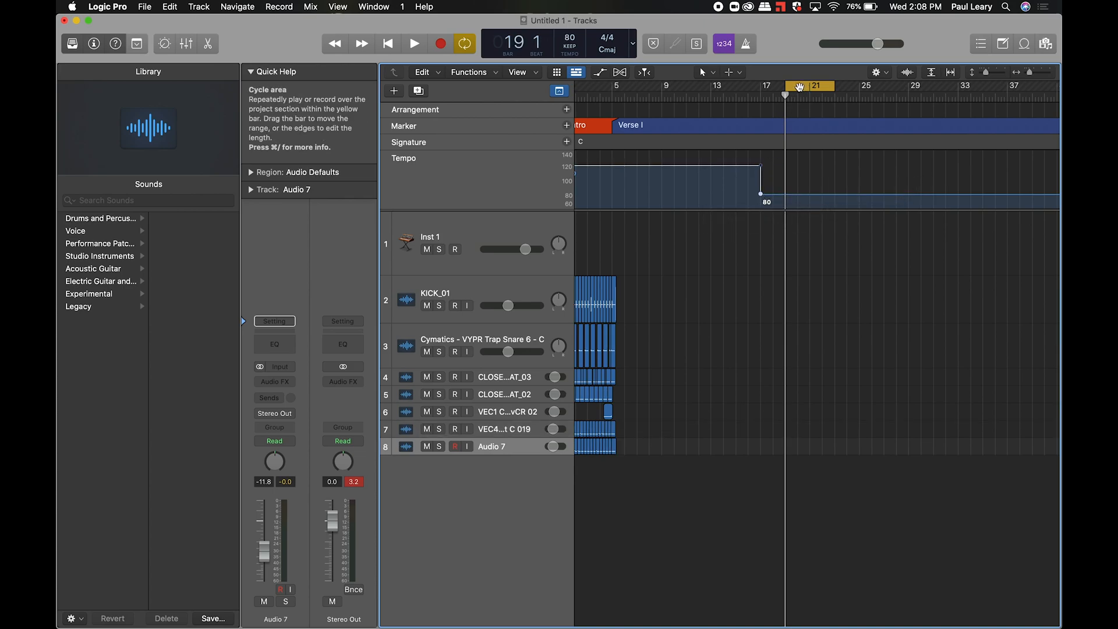
drag(804, 87, 780, 88)
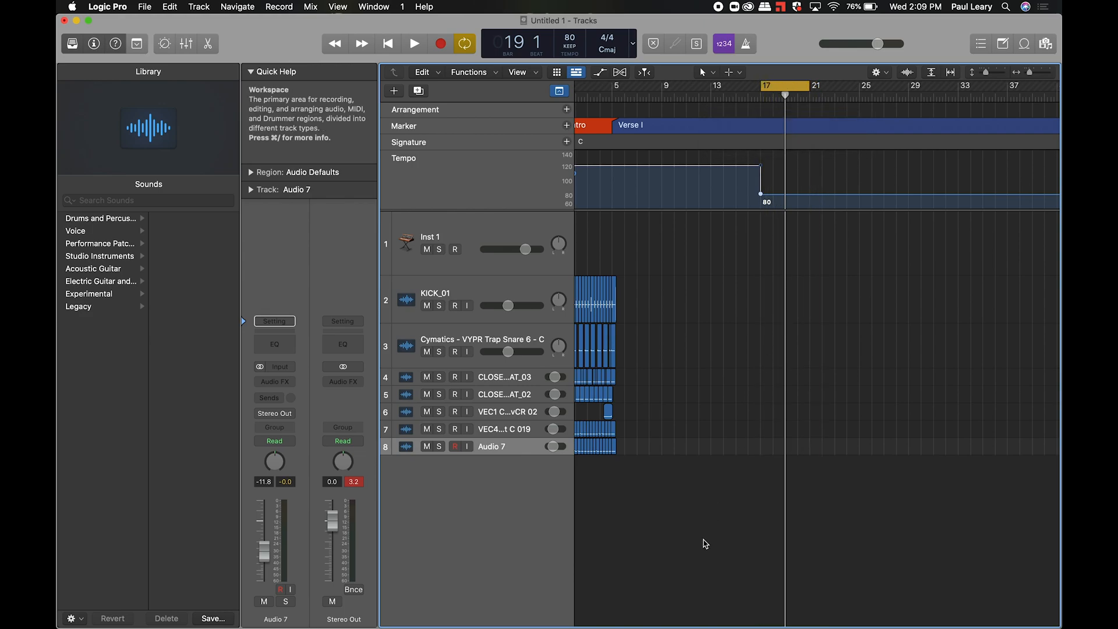
- Create a software instrument track, load the Beat Machine electronic drum kit patch, and increase the track's height
click(394, 91)
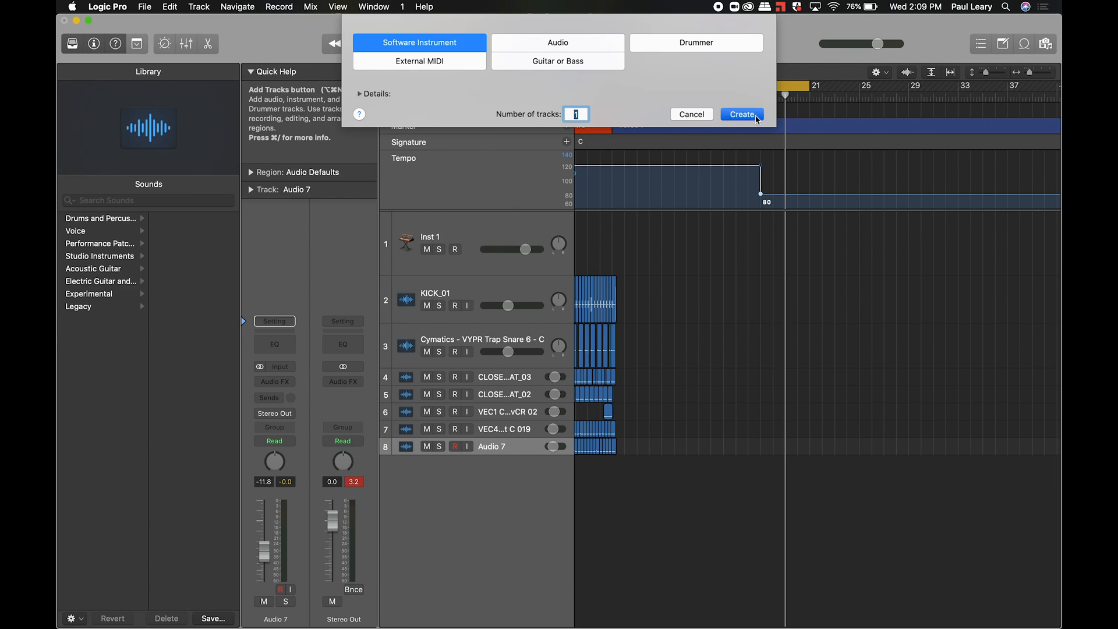
click(756, 119)
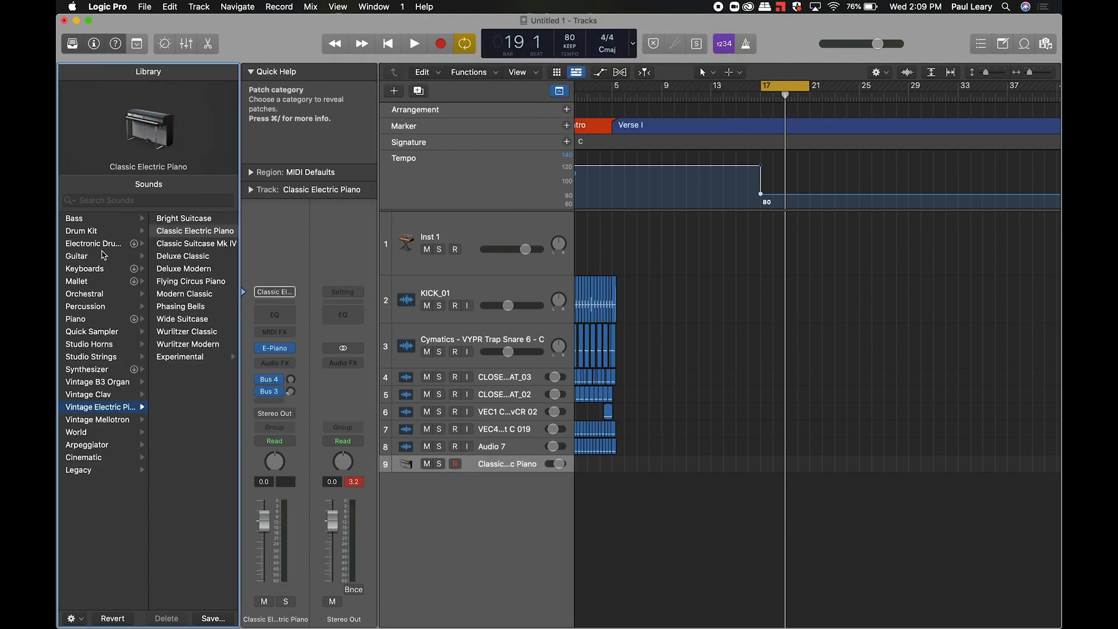
click(95, 243)
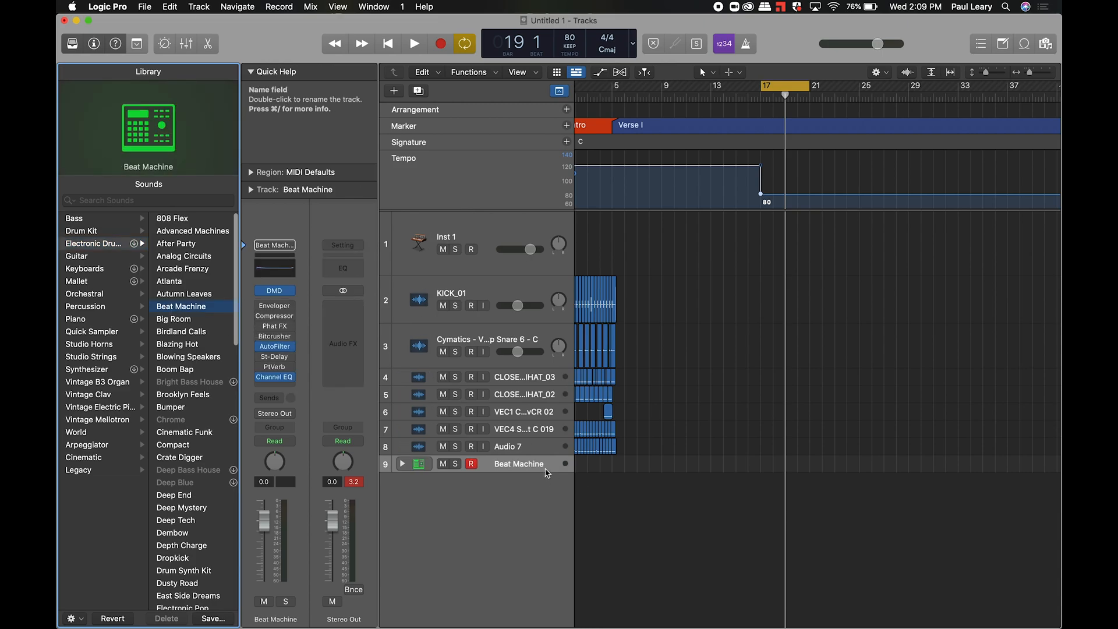
drag(543, 472, 540, 531)
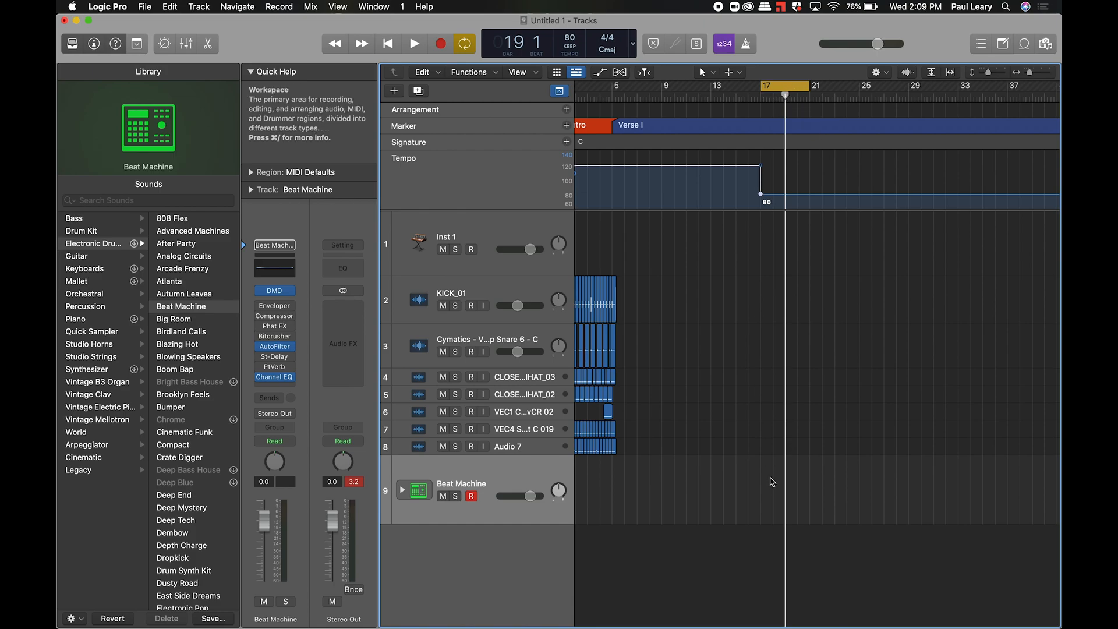
- Draw a MIDI region at bar 17 on the Beat Machine track and extend its end to bar 21
key(t)
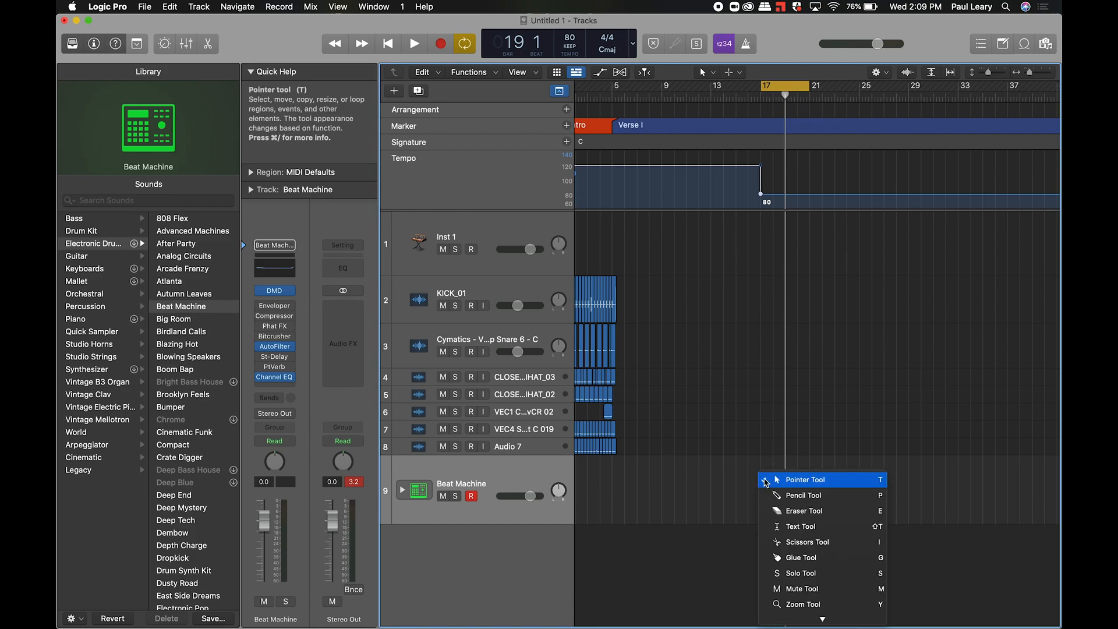
click(769, 495)
click(767, 462)
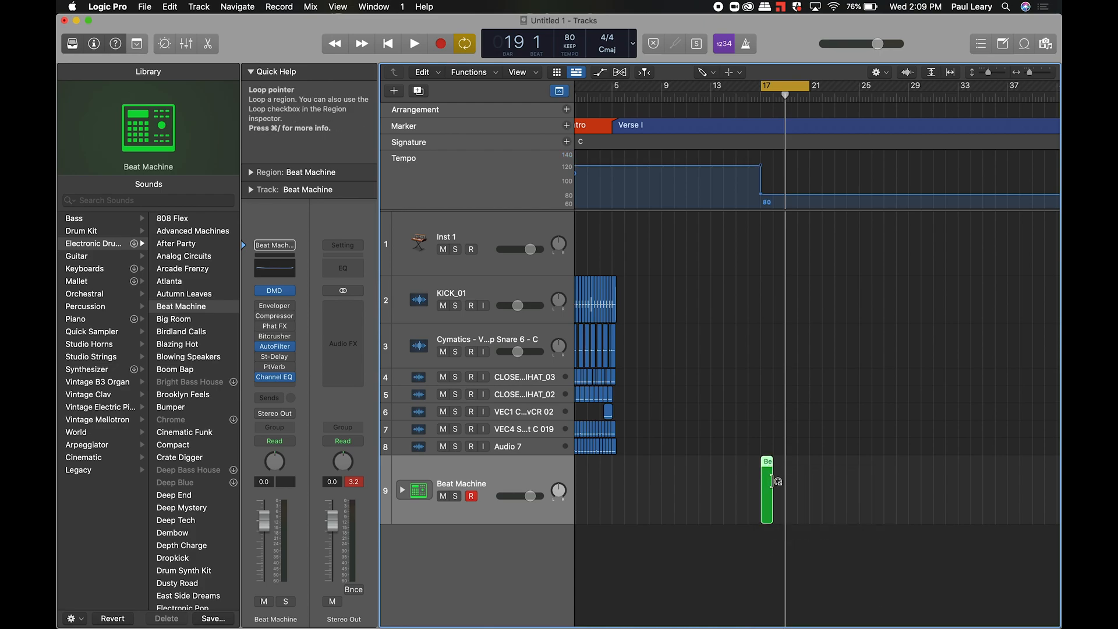
drag(772, 511, 809, 511)
key(t)
key(t)
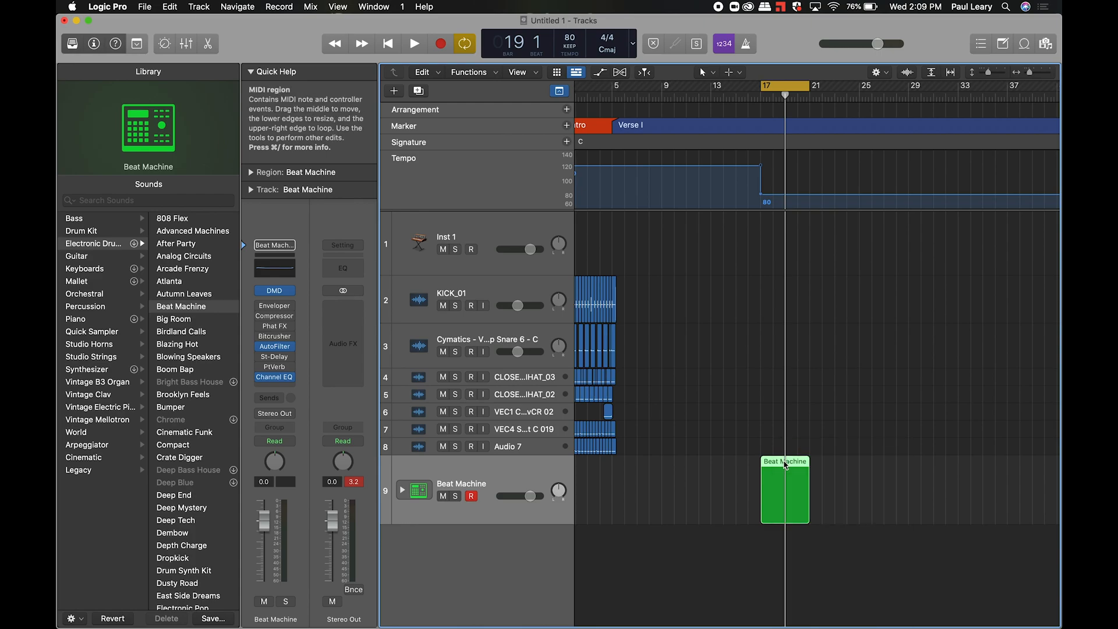
- Open the Beat Machine region in the Piano Roll and draw five Kick 1 and five Snare 1 notes across bars 17 and 18
double_click(781, 469)
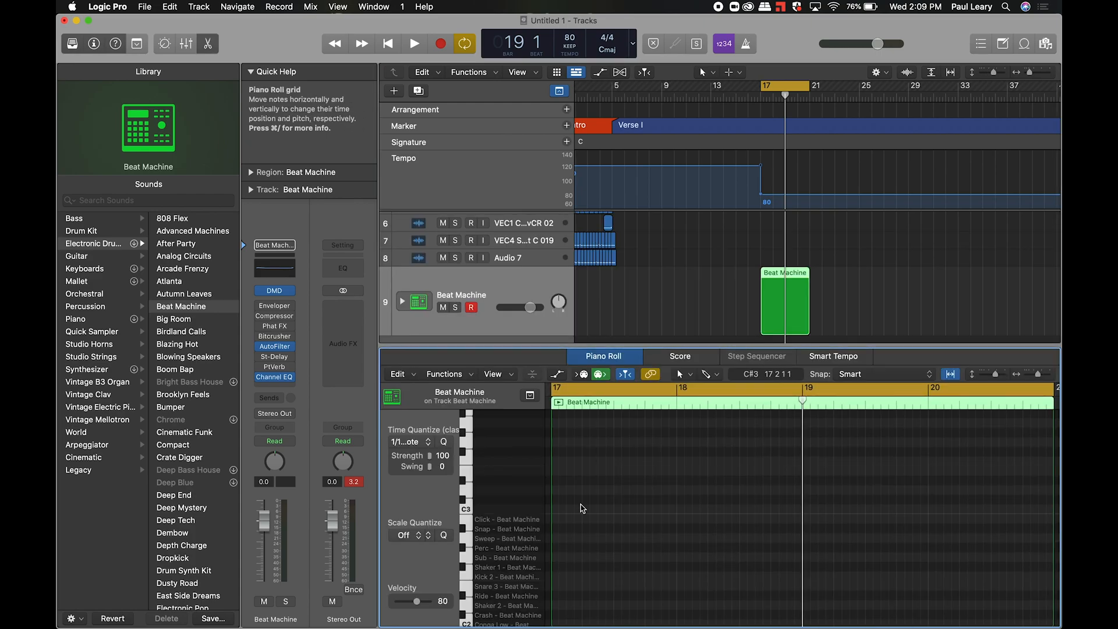
scroll(582, 508, up, 2)
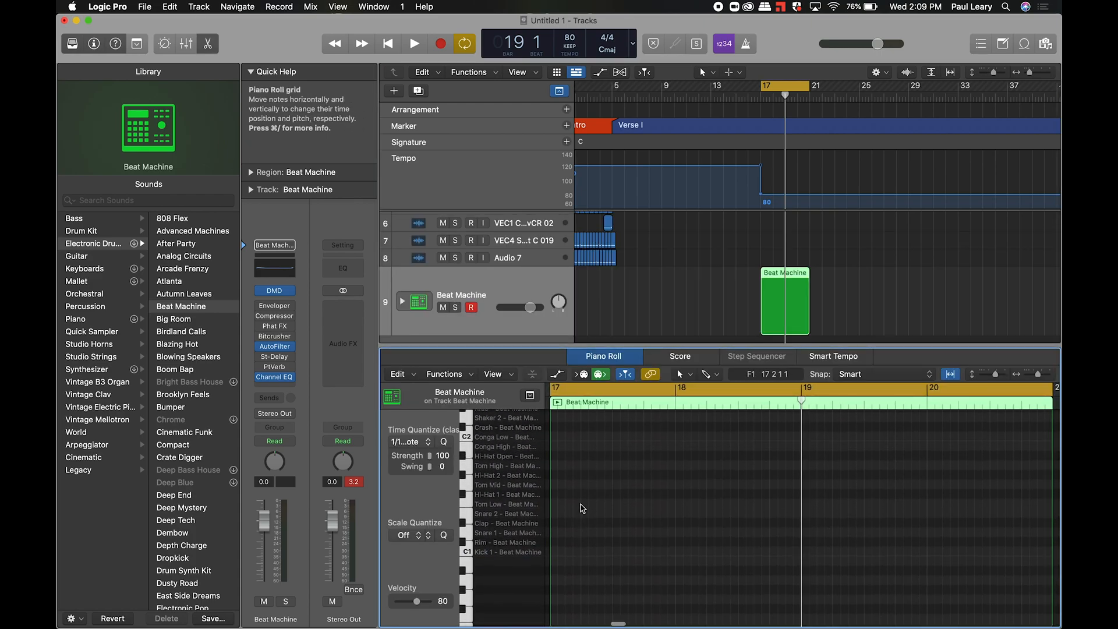
key(t)
click(591, 521)
click(554, 551)
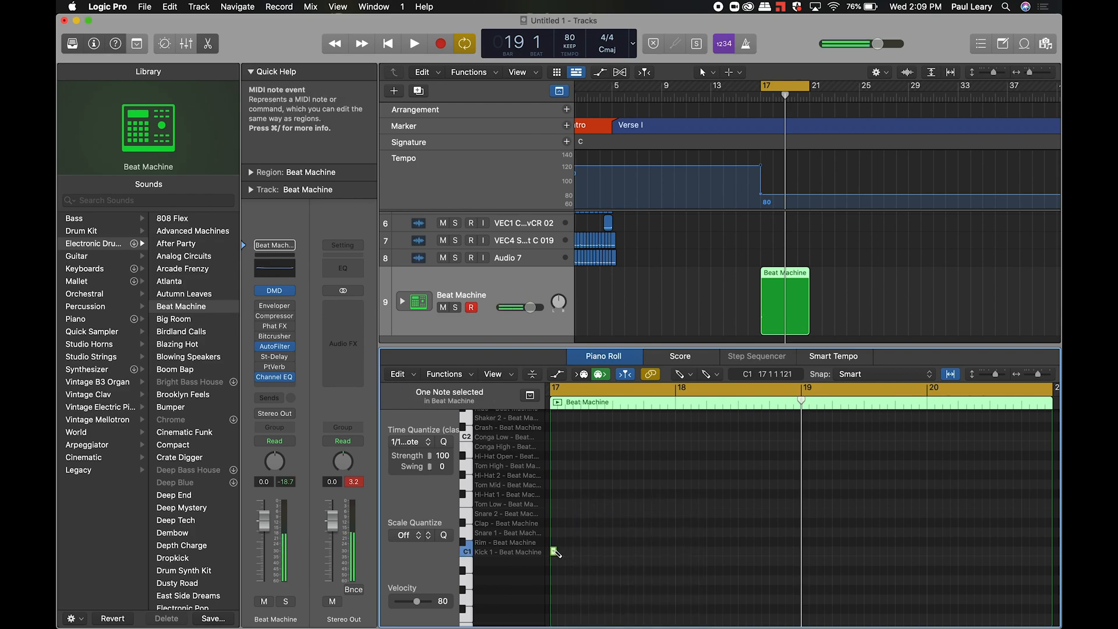
click(584, 532)
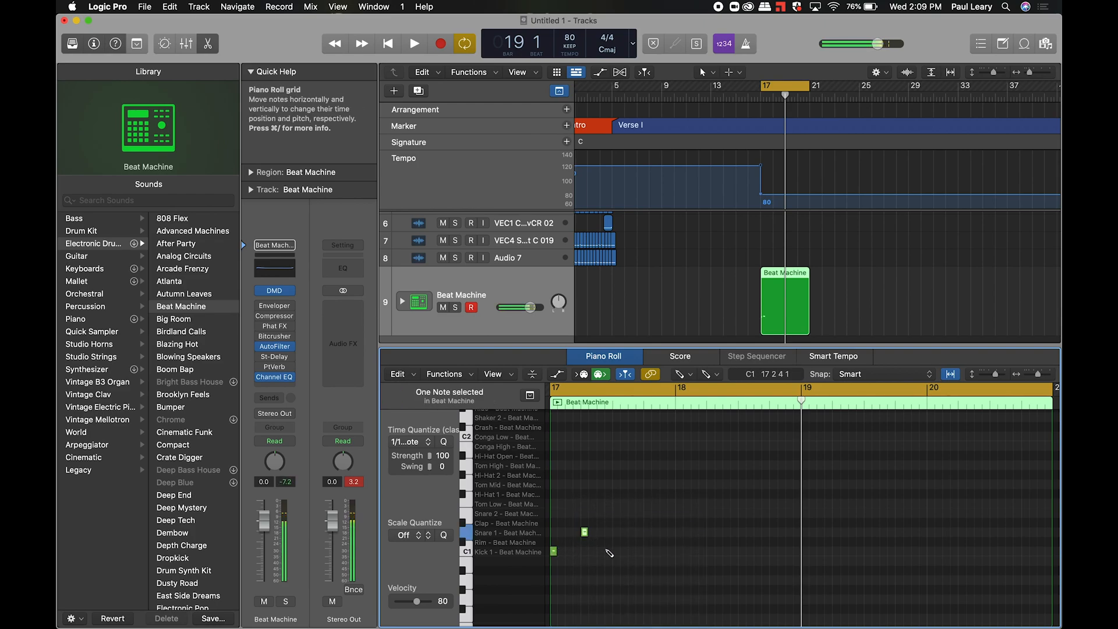
click(633, 551)
click(648, 532)
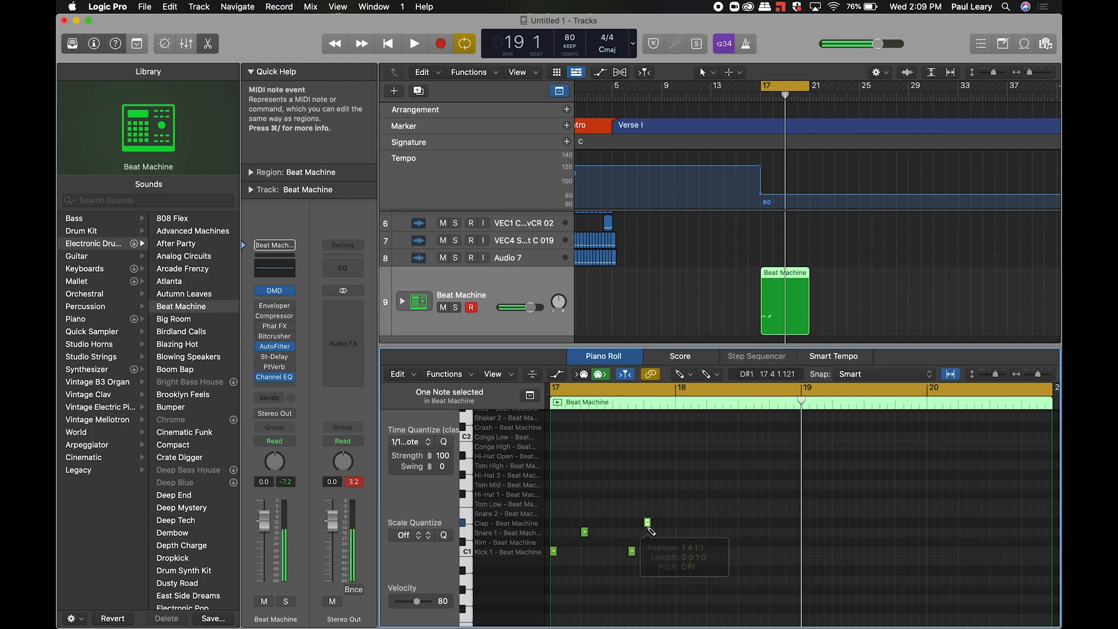
click(673, 531)
click(687, 551)
click(712, 532)
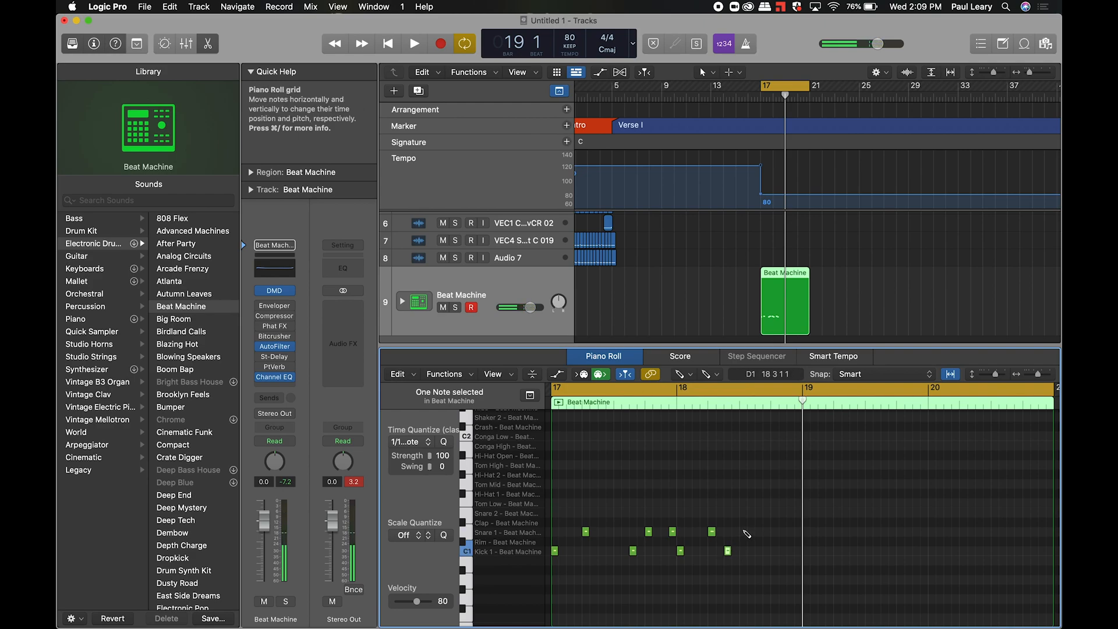
click(743, 532)
click(775, 551)
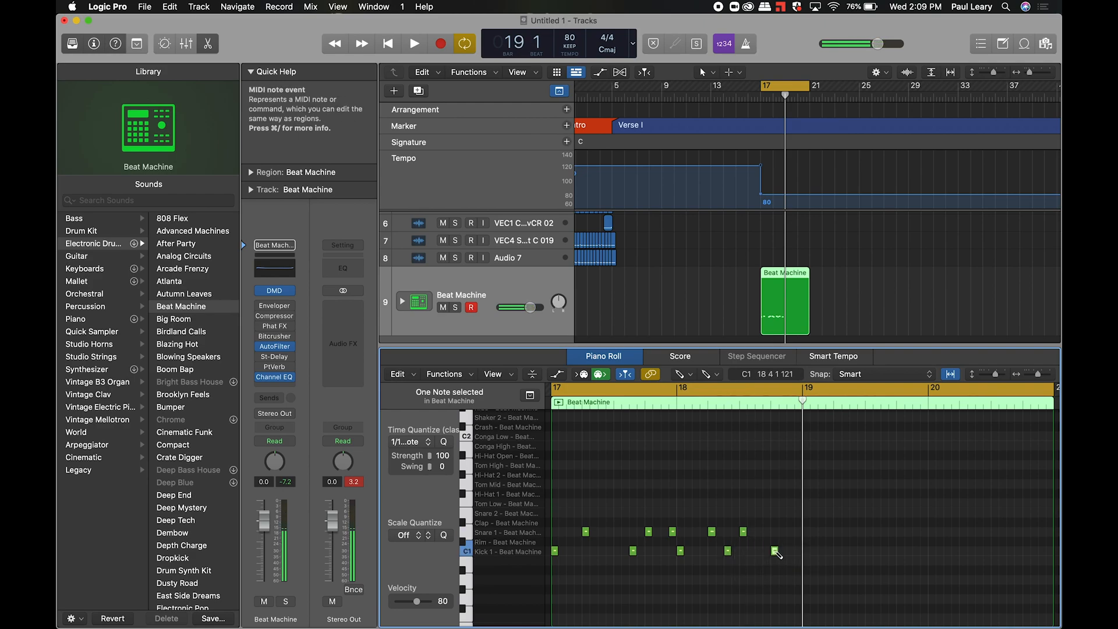
- Paint continuous sixteenth-note Hi-Hat 1 notes across bars 17 and 18 with the Brush tool
key(t)
key(t)
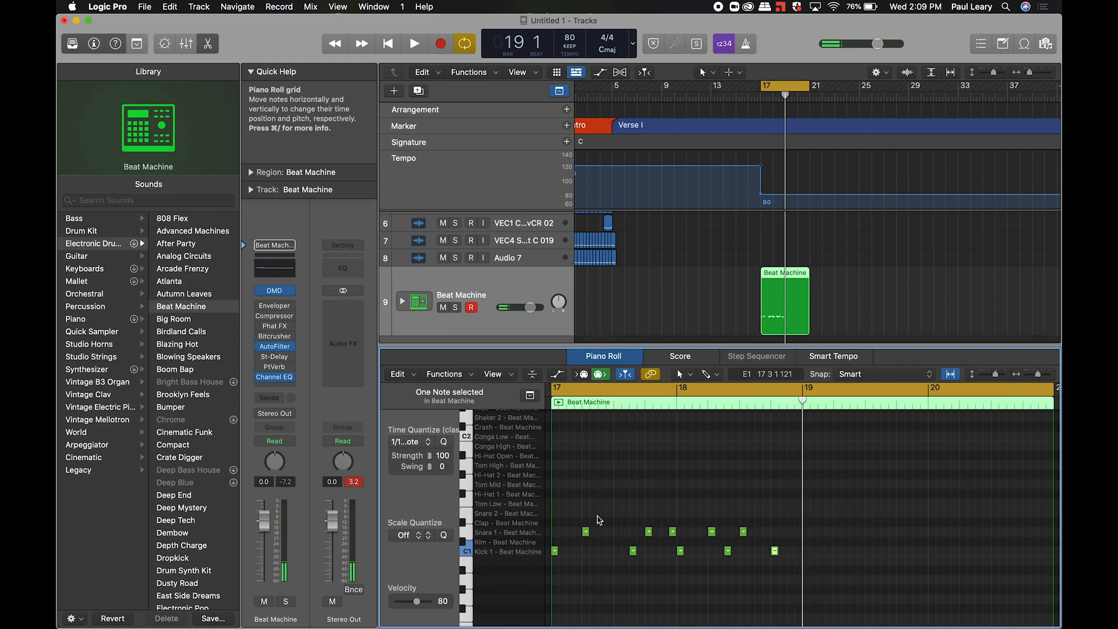
key(t)
key(b)
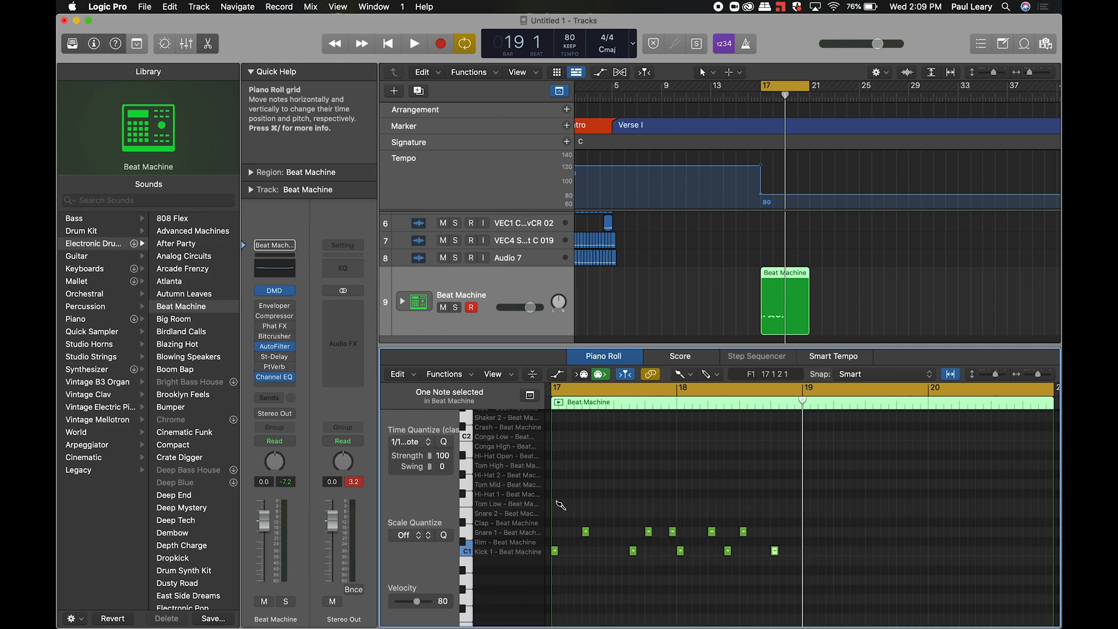
drag(554, 494, 785, 496)
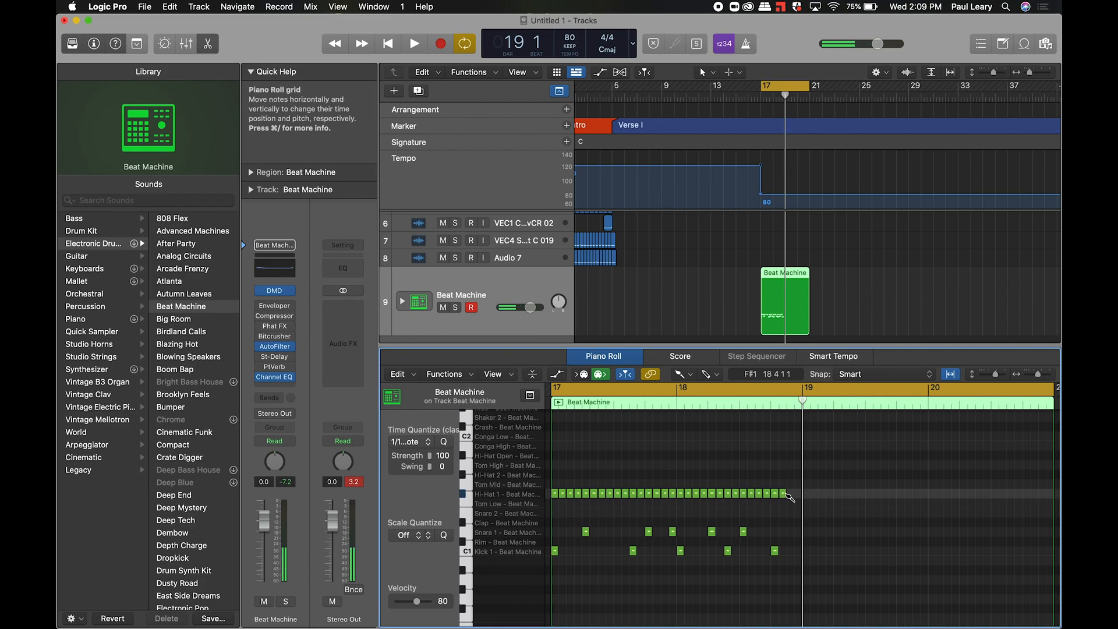
- Copy the two-bar kick, snare and hi-hat pattern to bar 19, and reduce the Piano Roll's height
key(t)
key(t)
mouse_move(815, 481)
mouse_down()
mouse_move(566, 578)
mouse_move(545, 573)
mouse_up()
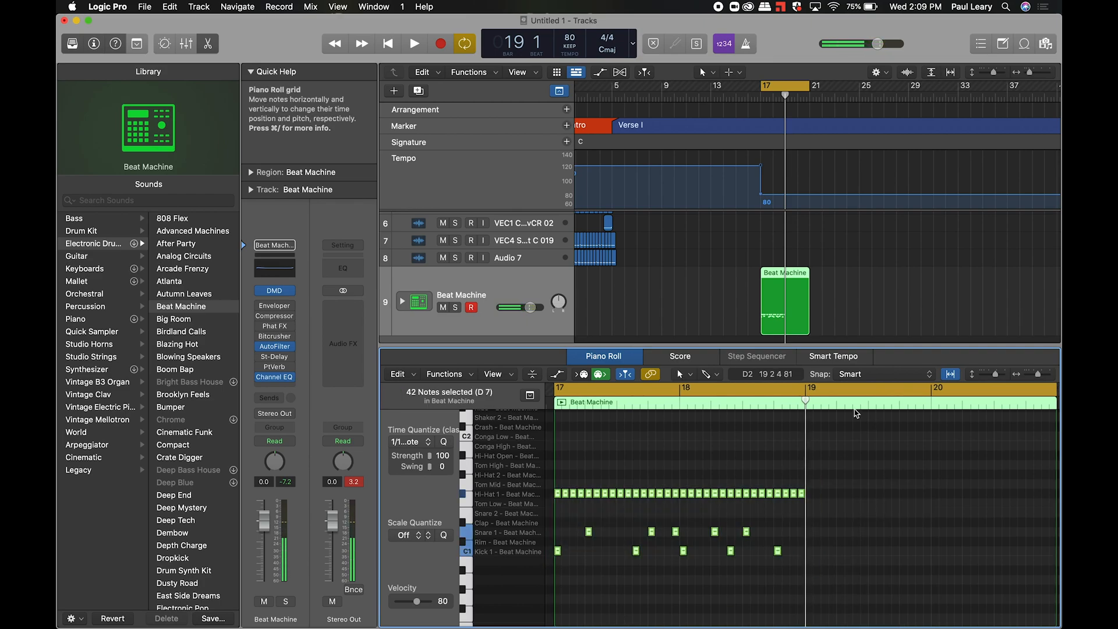
key(super+c)
key(super+v)
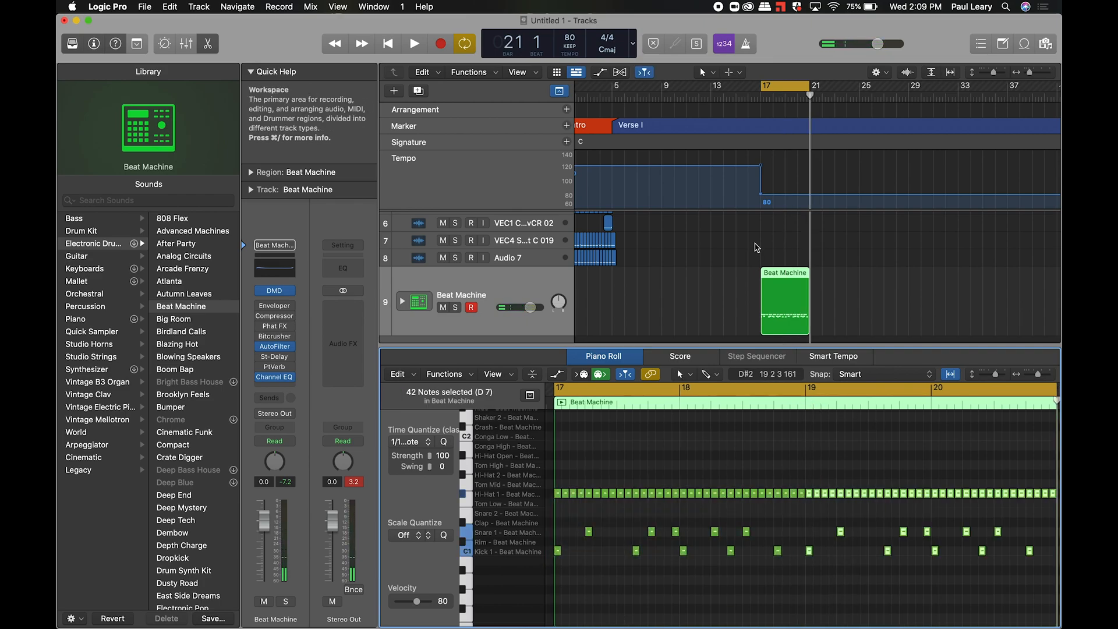
click(735, 274)
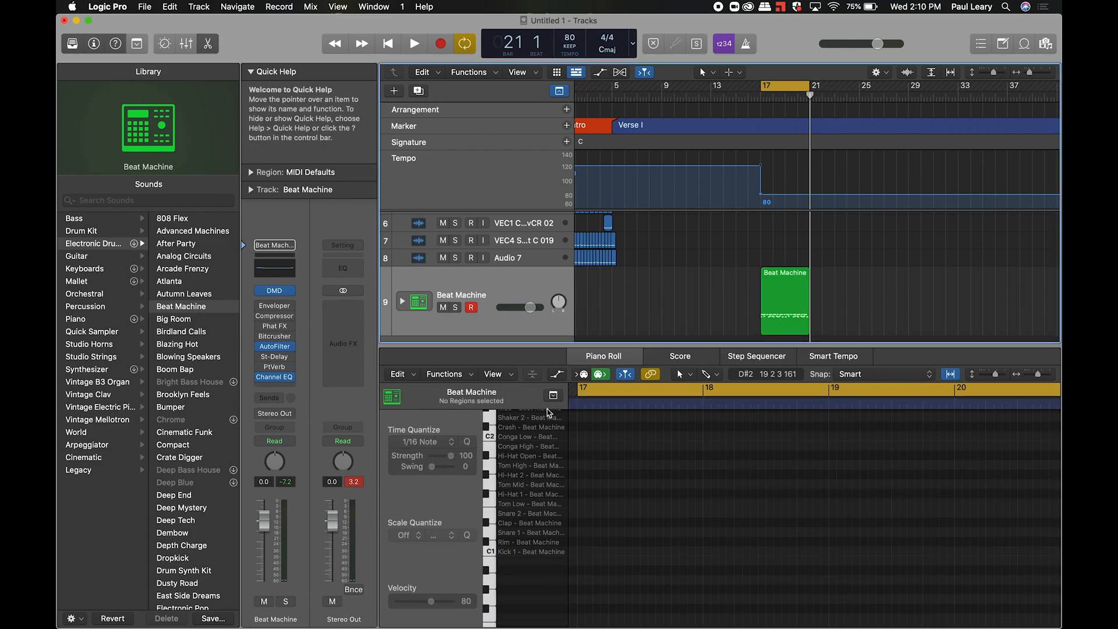
drag(548, 345, 548, 456)
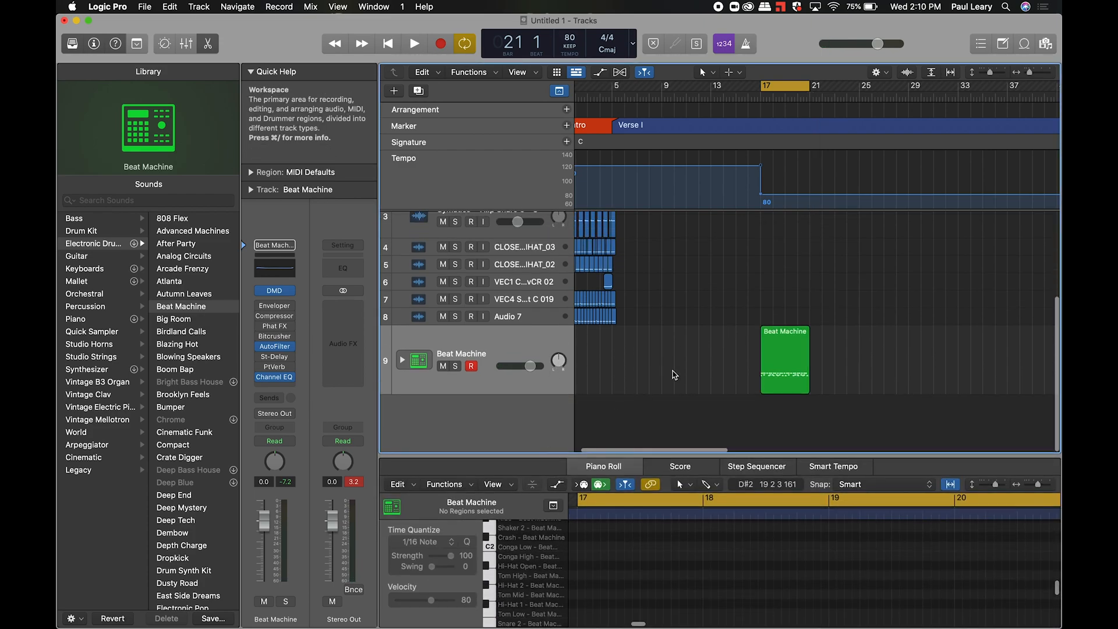
- Play back the Beat Machine pattern in the cycle area from bar 17
key(space)
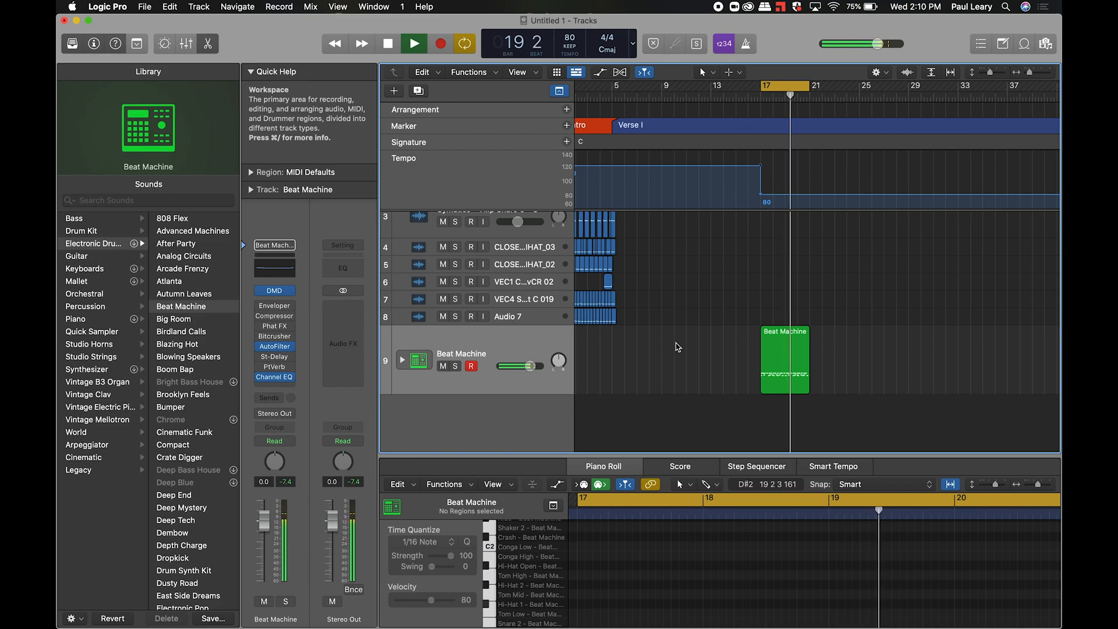
scroll(676, 347, left, 2)
key(space)
- Move the Verse I marker's start to bar 17 and rename it Beat 2
mouse_move(642, 125)
mouse_down()
mouse_move(827, 125)
mouse_move(715, 125)
mouse_move(793, 124)
mouse_up()
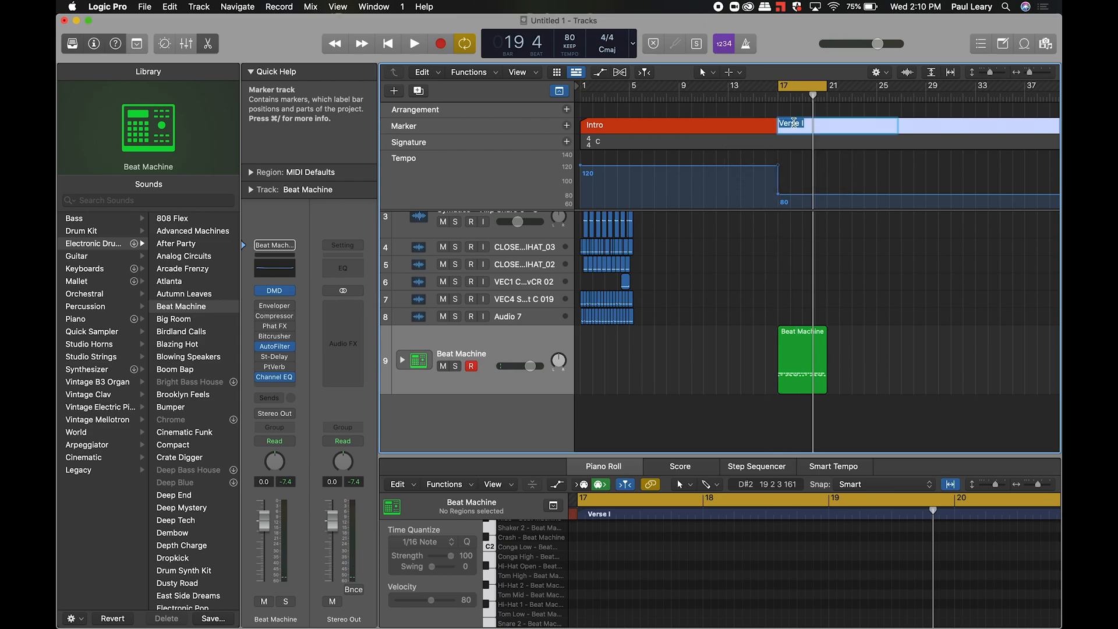
text(2)
key(Return)
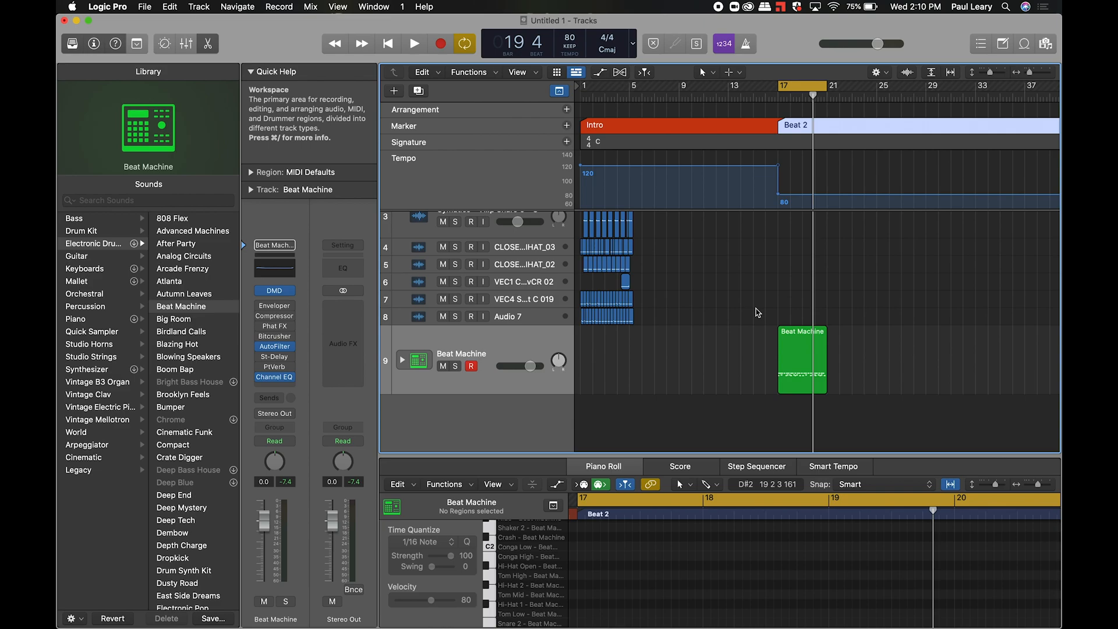
- Move the Inst 1 track directly above the Beat Machine track
scroll(492, 274, up, 5)
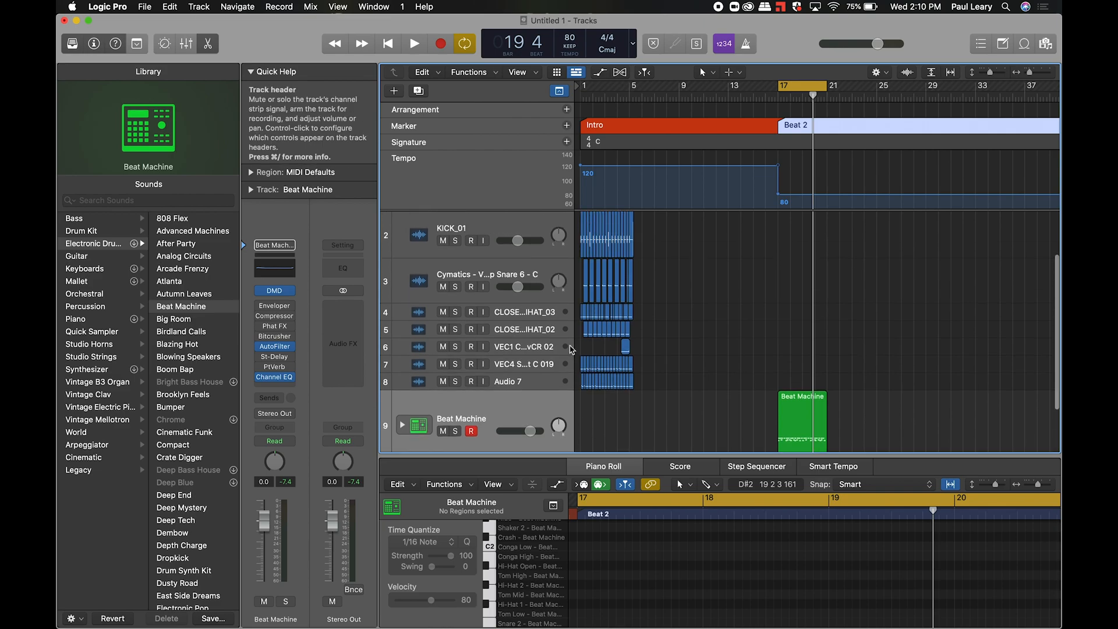
drag(492, 274, 513, 434)
scroll(515, 439, down, 3)
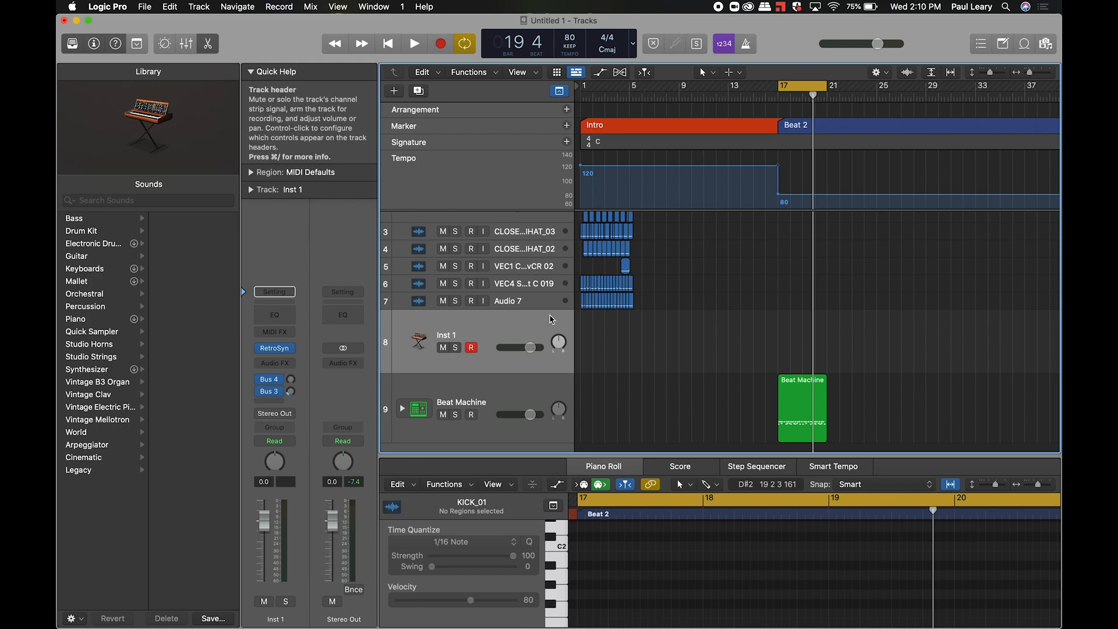
key(r)
key(s)
key(s)
key(s)
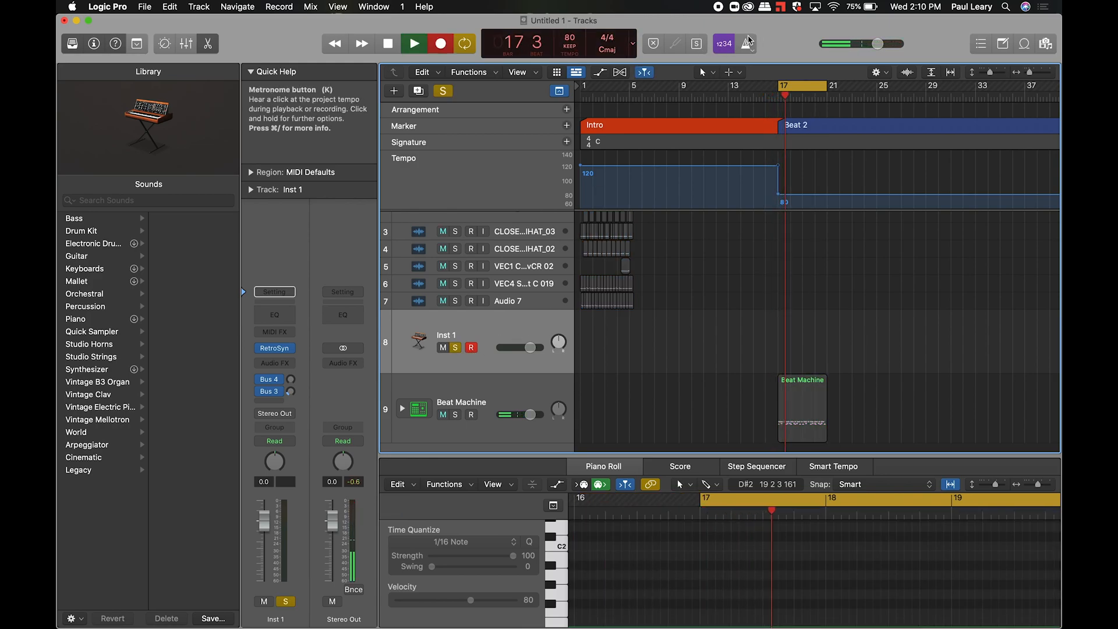
key(space)
- Open the Musical Typing keyboard and audition notes on the Inst 1 track
key(super+k)
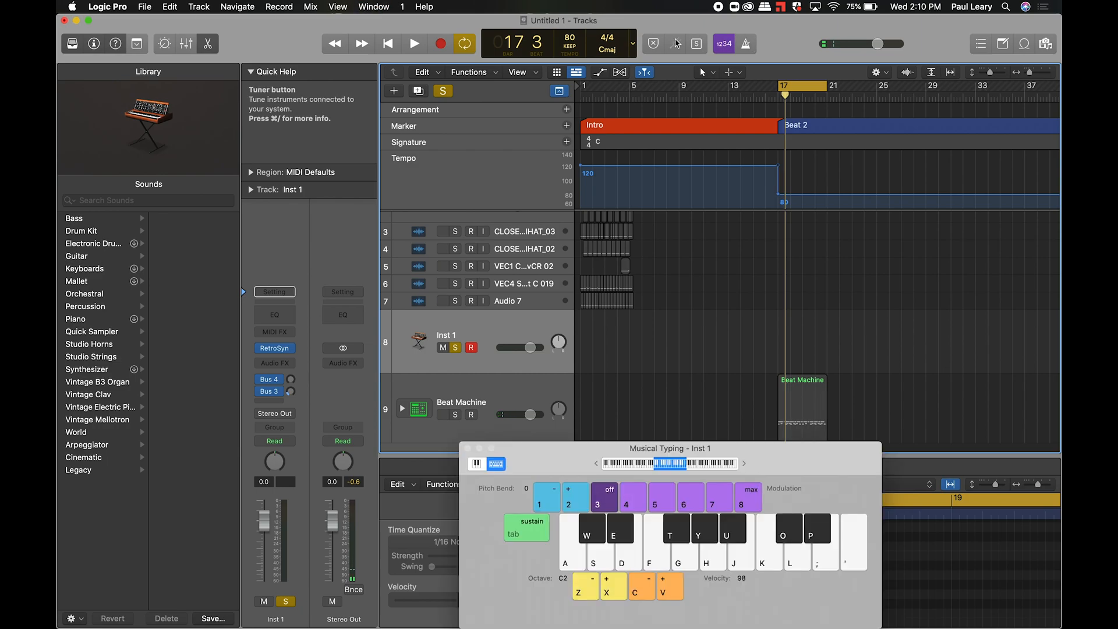
key(s)
key(j)
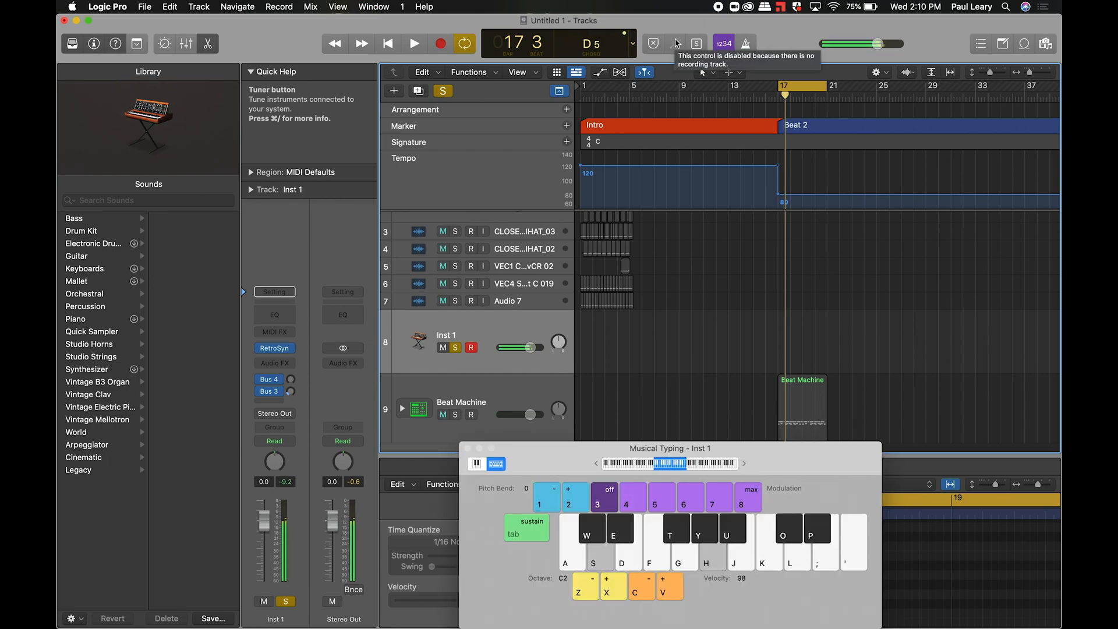
key(a+g)
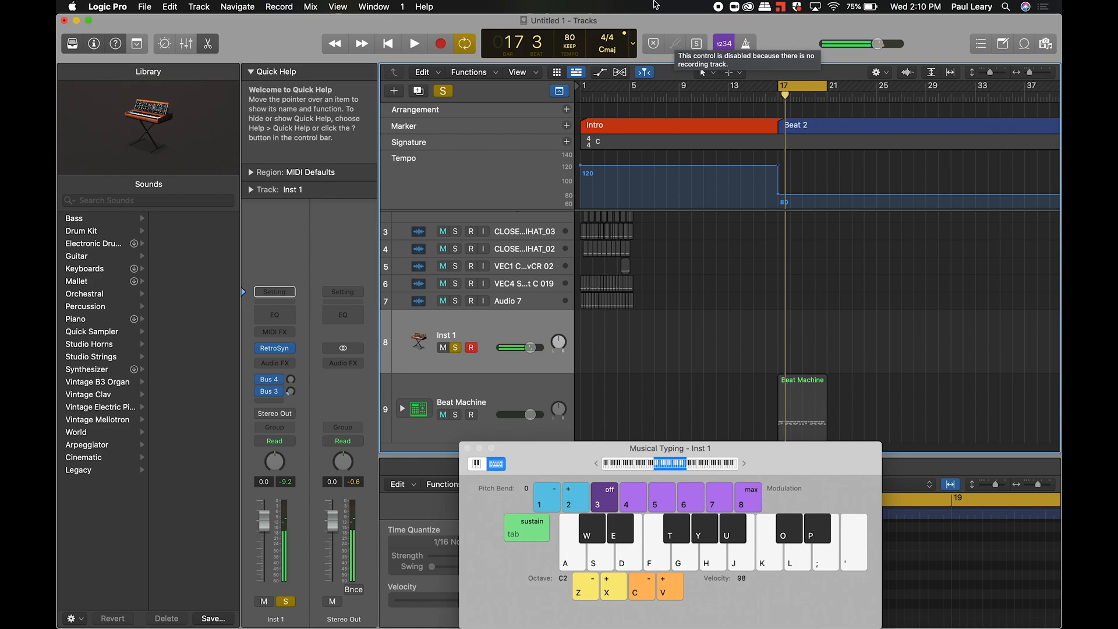
- Lower the Inst 1 volume to -4.3 dB and record four two-note chords with Musical Typing from bar 17
click(530, 348)
drag(531, 347, 507, 351)
key(r)
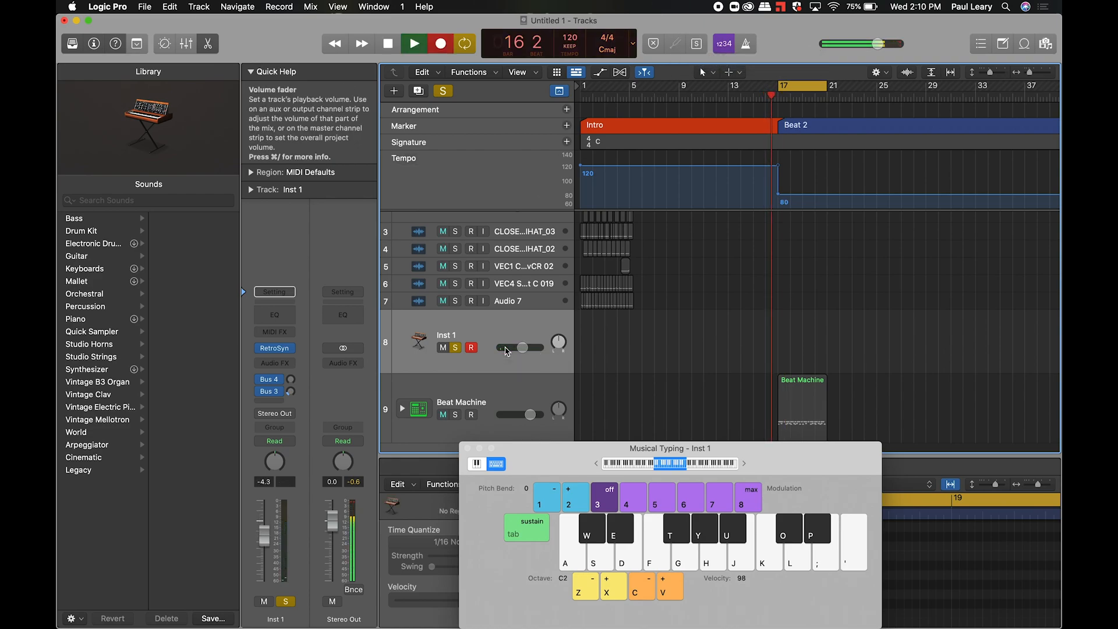
key(a+f)
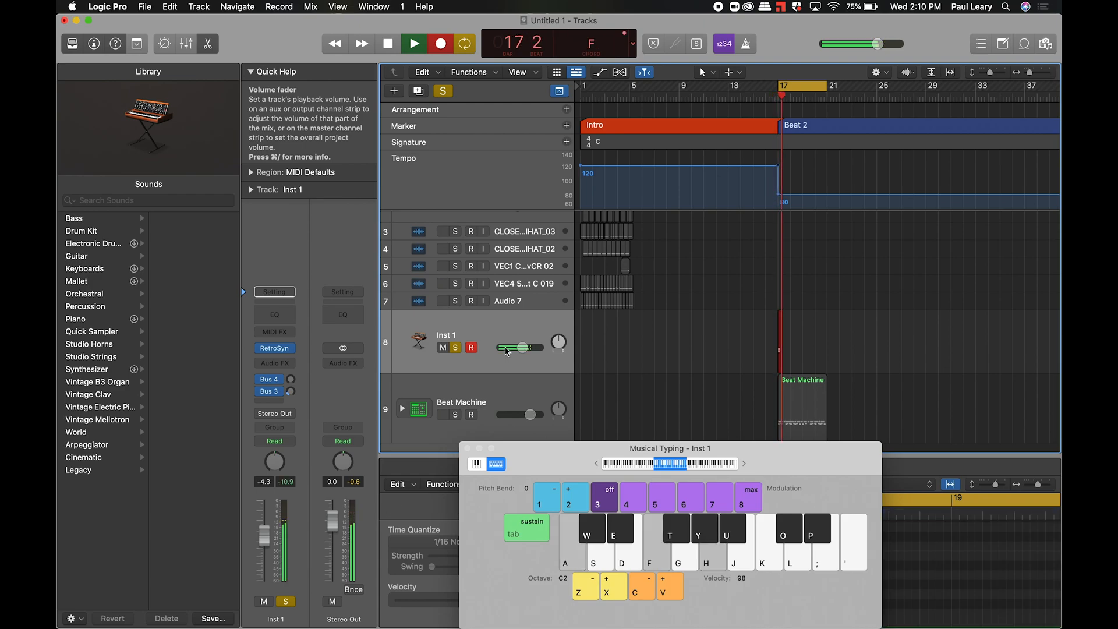
key(g+j)
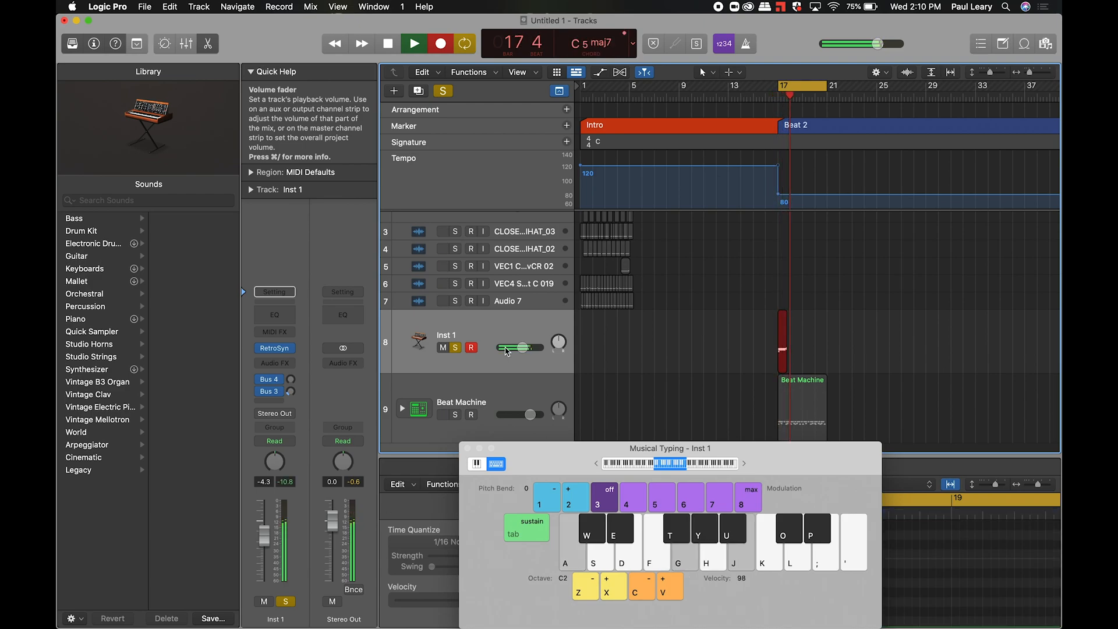
key(h+l)
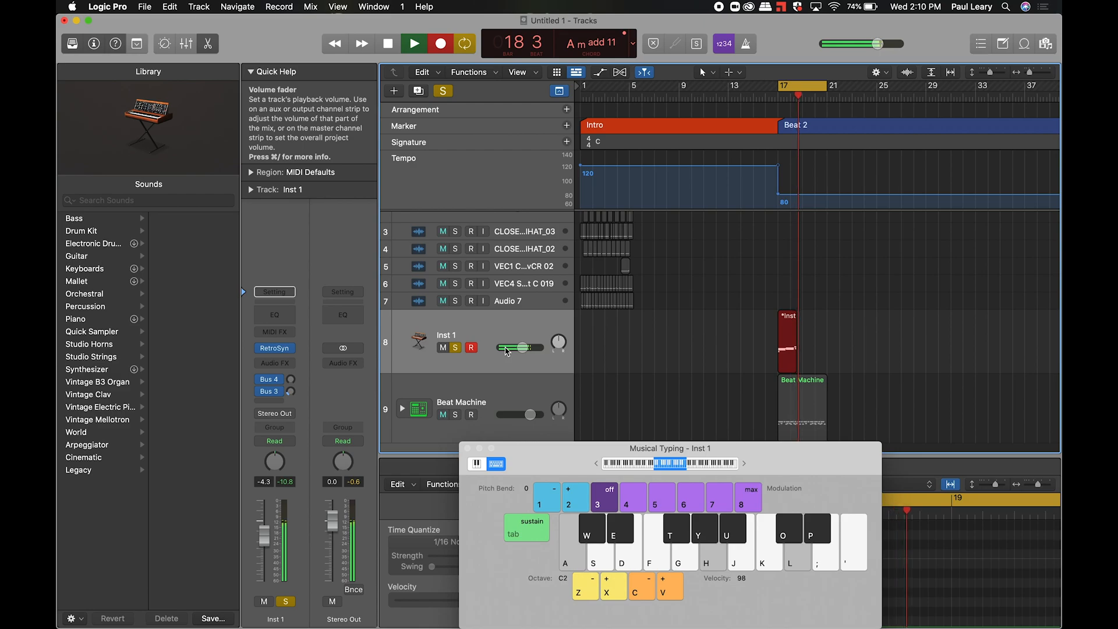
key(g+k)
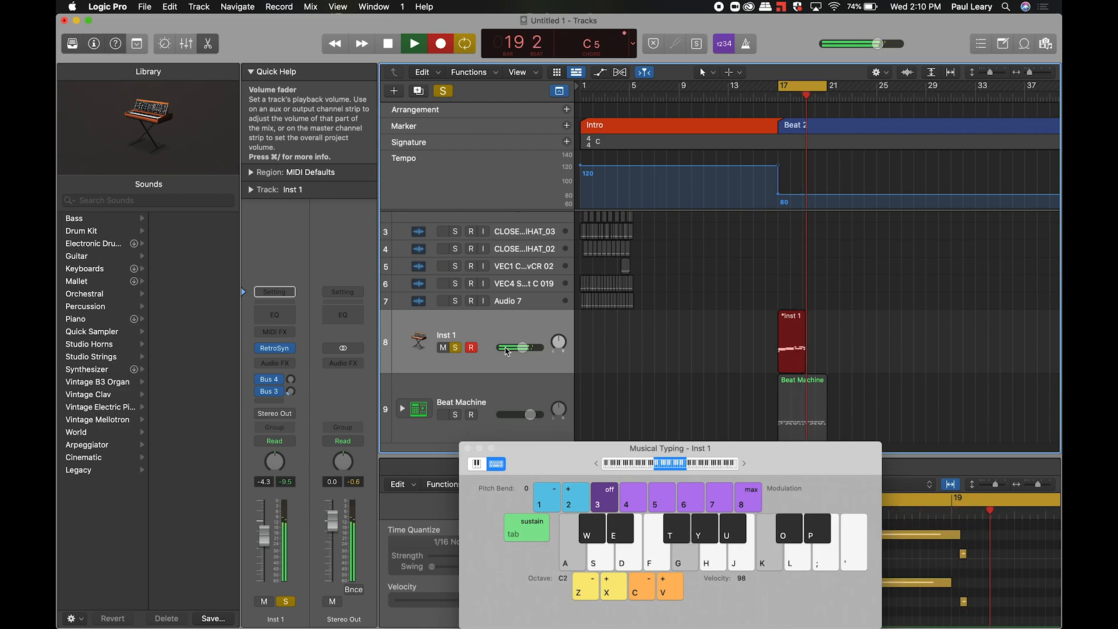
key(space)
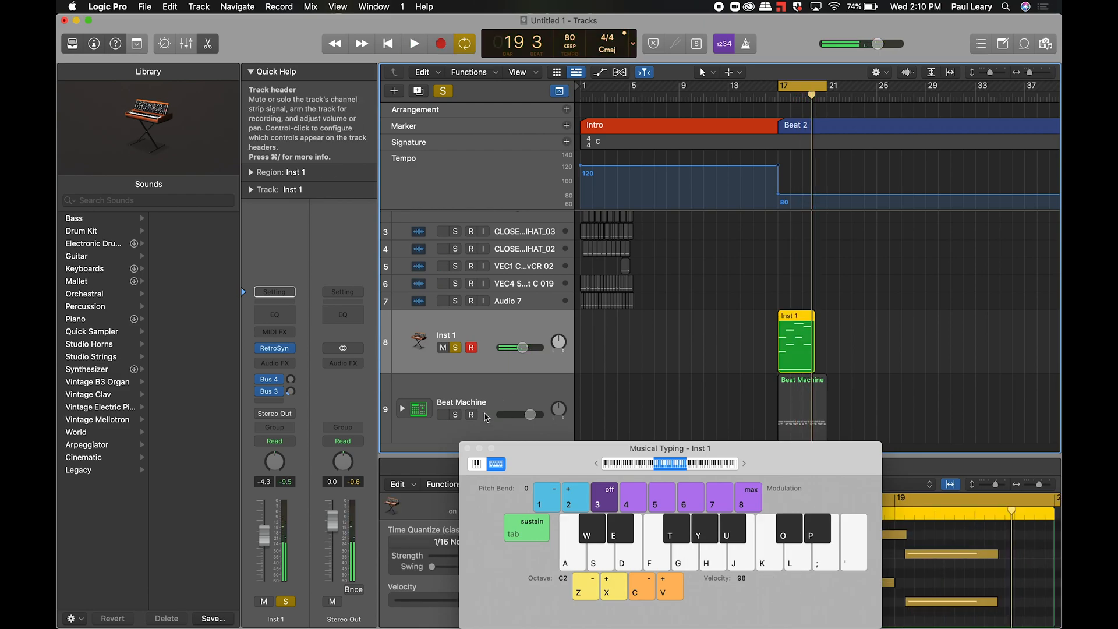
click(466, 448)
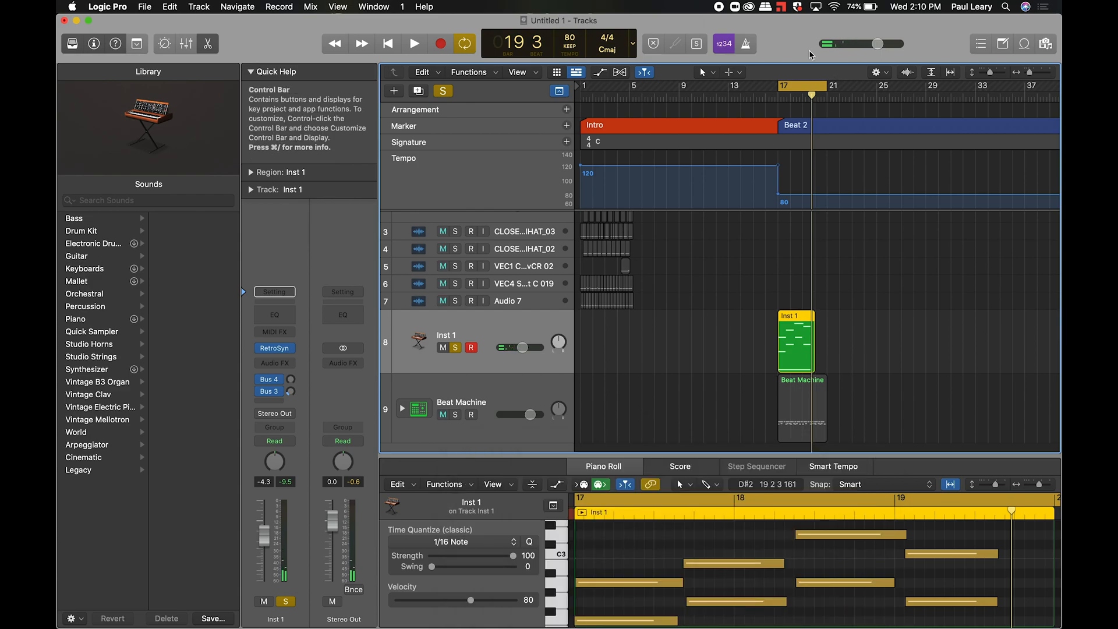
- Turn off solo on Inst 1 and play back the recorded chords together with the Beat Machine pattern
click(457, 348)
key(space)
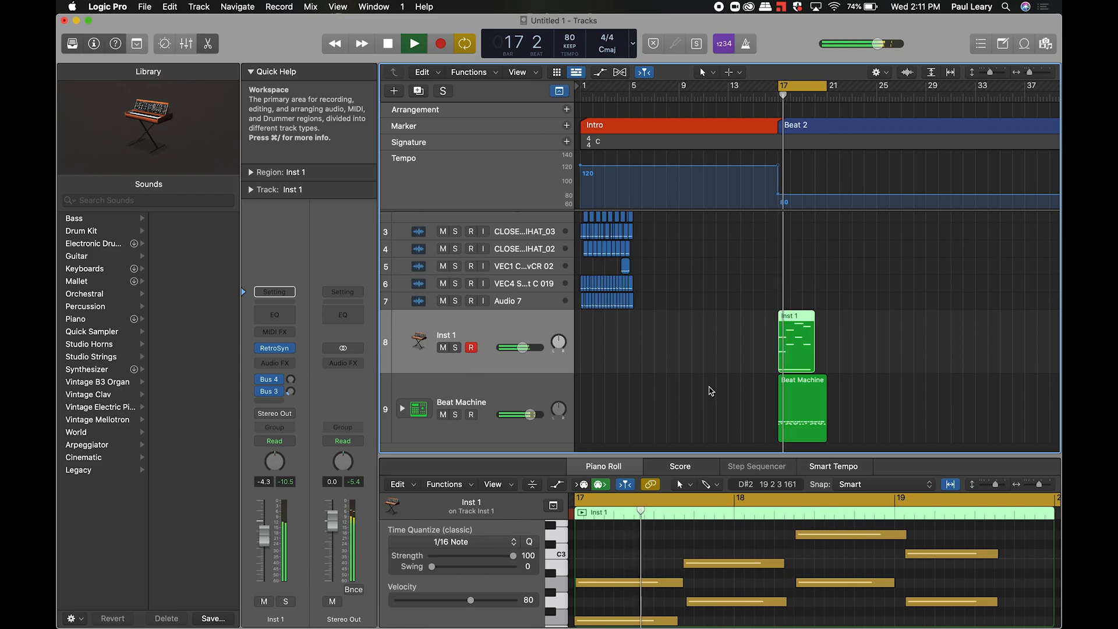
key(space)
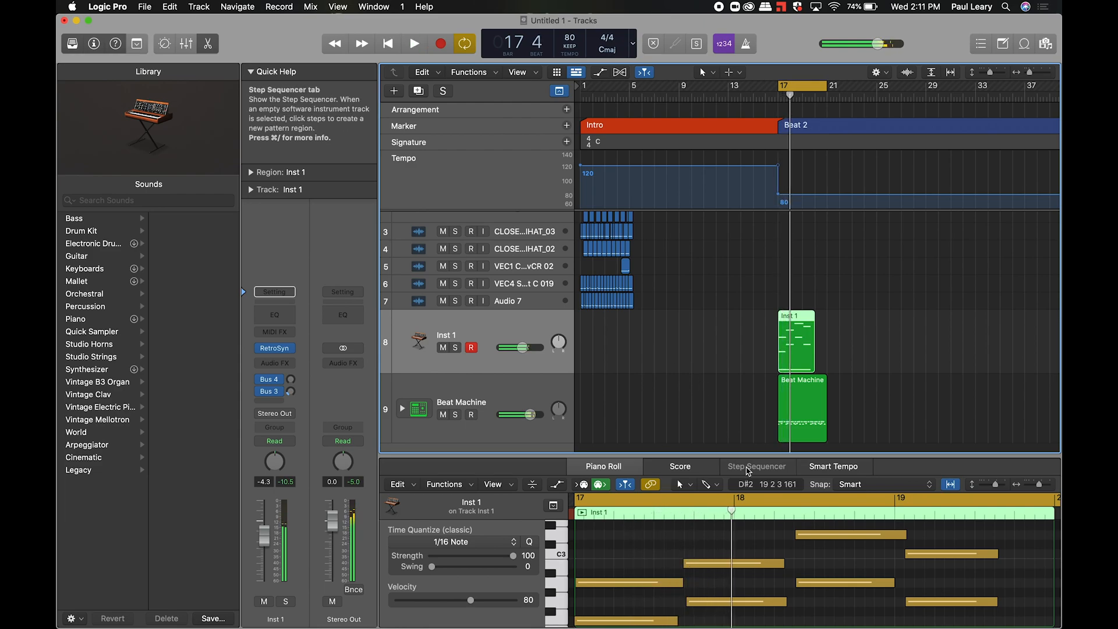
- Open the Inst 1 region's notes in a separate Piano Roll window
drag(703, 555, 731, 623)
scroll(736, 549, up, 5)
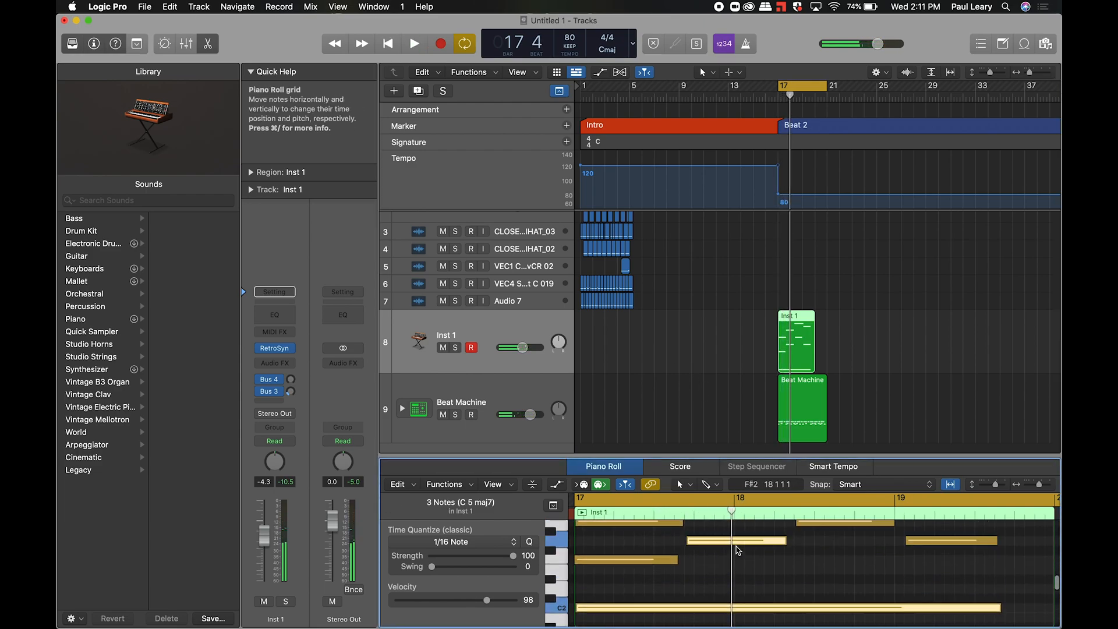
drag(736, 549, 738, 628)
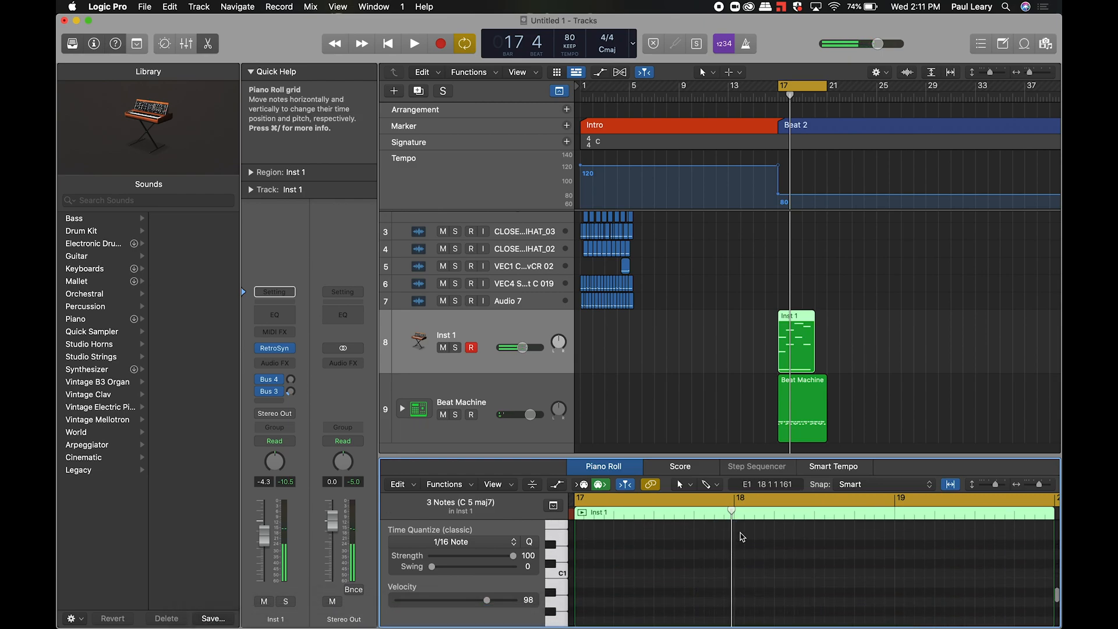
key(super+4)
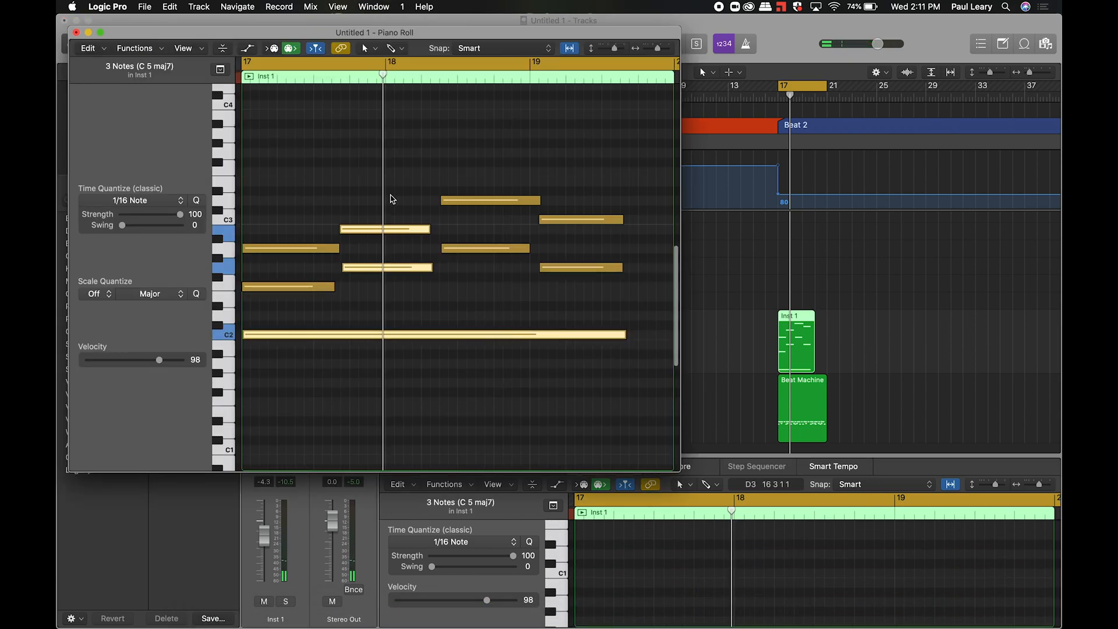
- Move the second, third and fourth Inst 1 note pairs to start at bars 18, 19 and 20
click(392, 204)
drag(400, 178, 578, 314)
drag(413, 239, 459, 239)
drag(523, 169, 597, 277)
drag(530, 200, 574, 205)
scroll(574, 204, right, 5)
drag(507, 192, 582, 314)
drag(534, 269, 579, 270)
- Extend the sustained C2 note and the end of the Inst 1 region to bar 21
drag(474, 336, 667, 341)
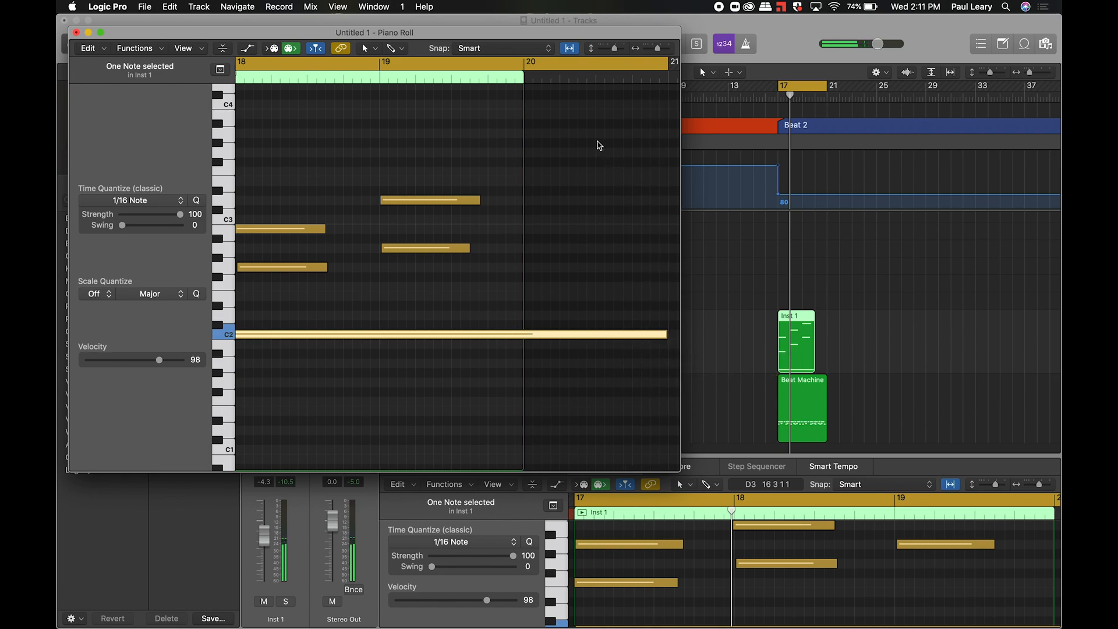
click(524, 78)
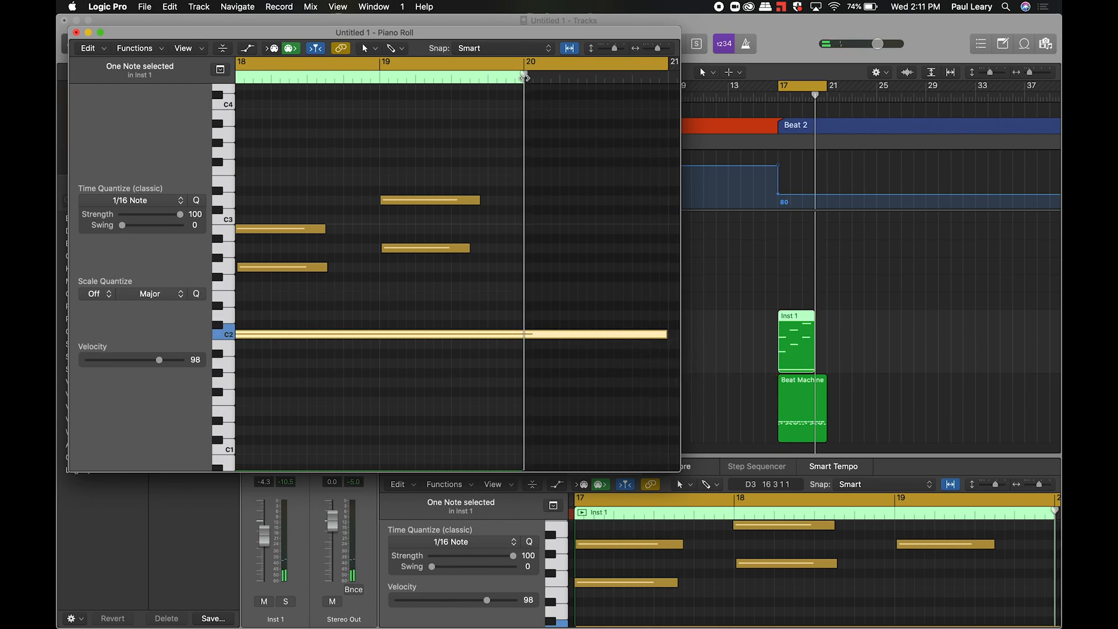
drag(525, 78, 666, 96)
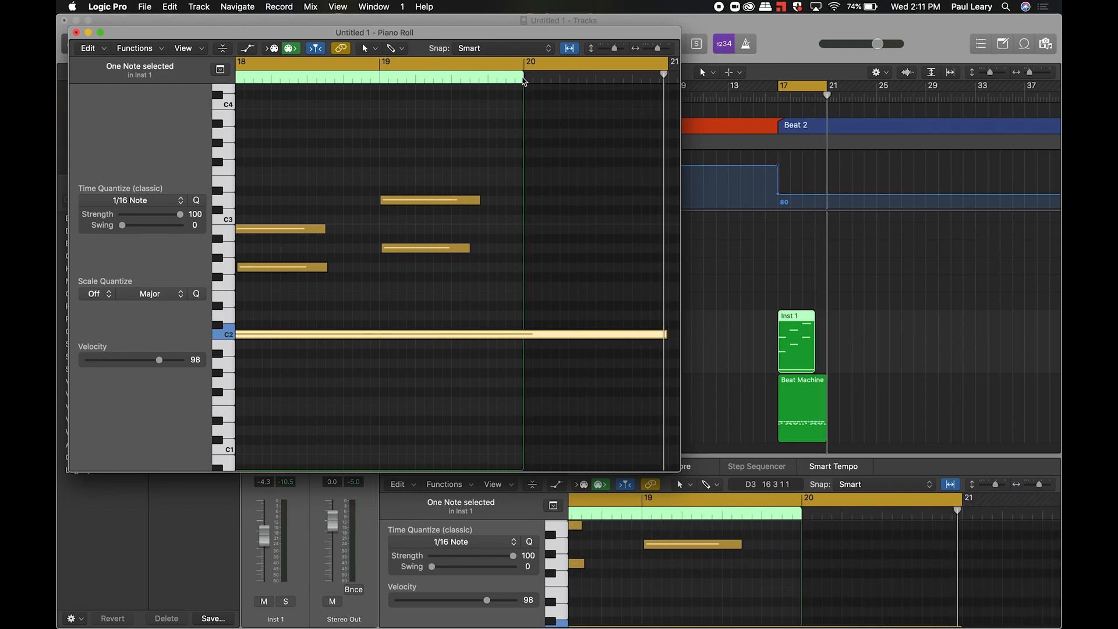
drag(523, 88, 607, 107)
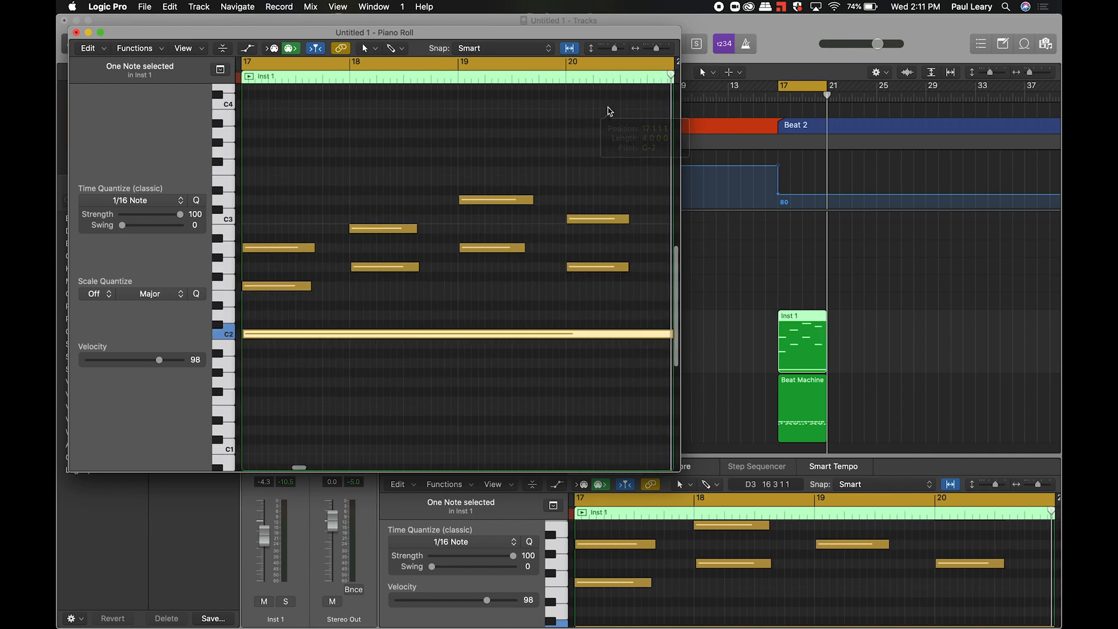
- Lengthen each of the four note pairs to nearly fill its bar during playback, and close the separate Piano Roll window
key(space)
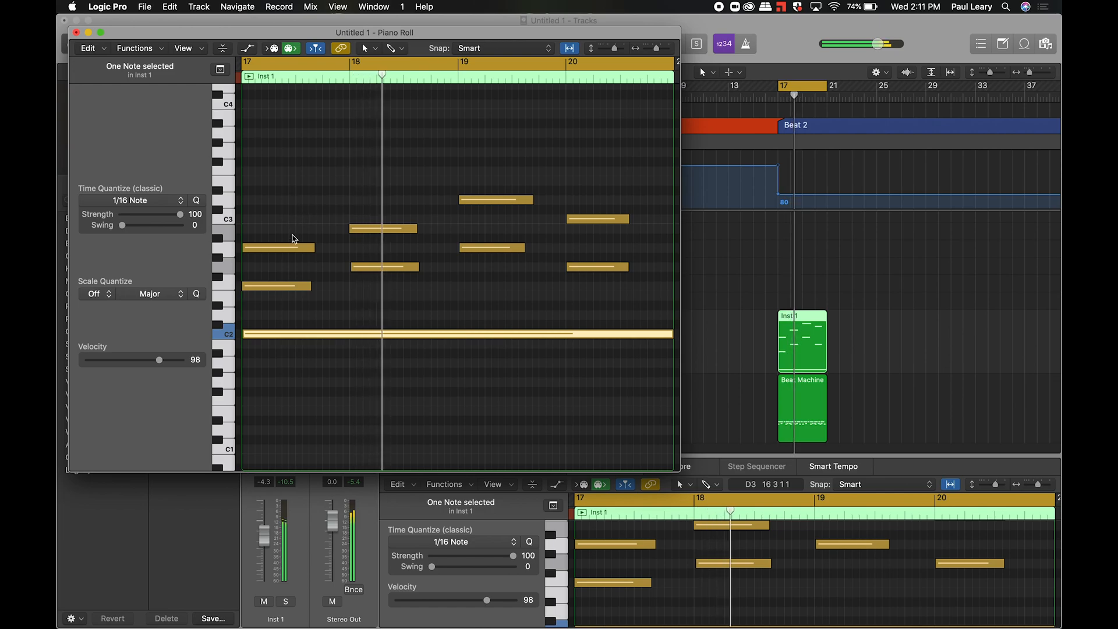
drag(304, 232, 342, 286)
drag(396, 216, 457, 267)
drag(510, 183, 558, 248)
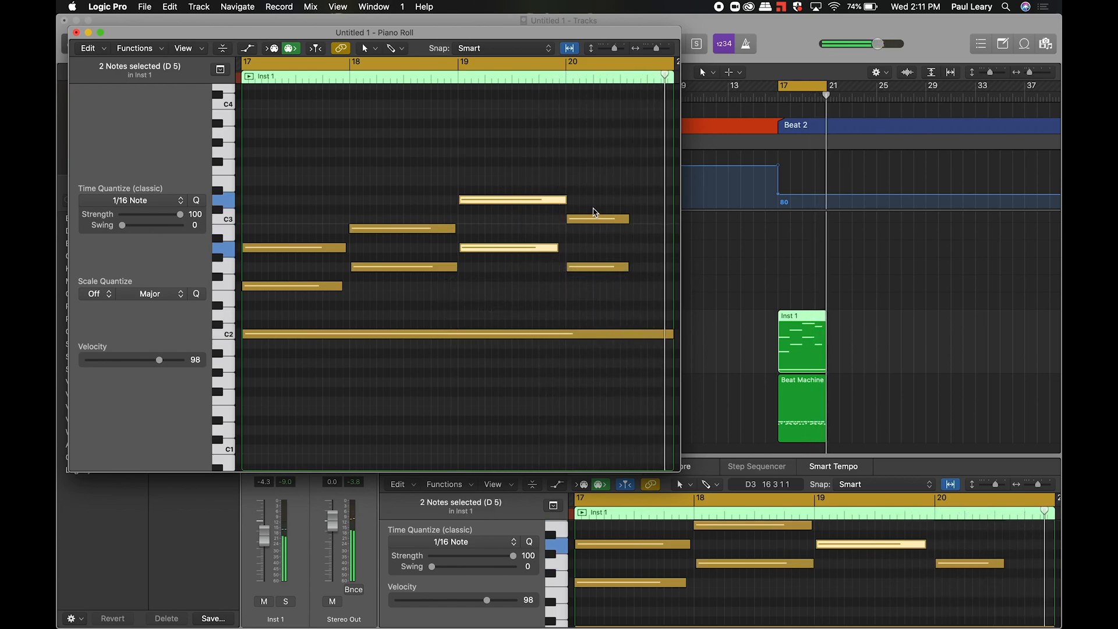
drag(562, 195, 674, 272)
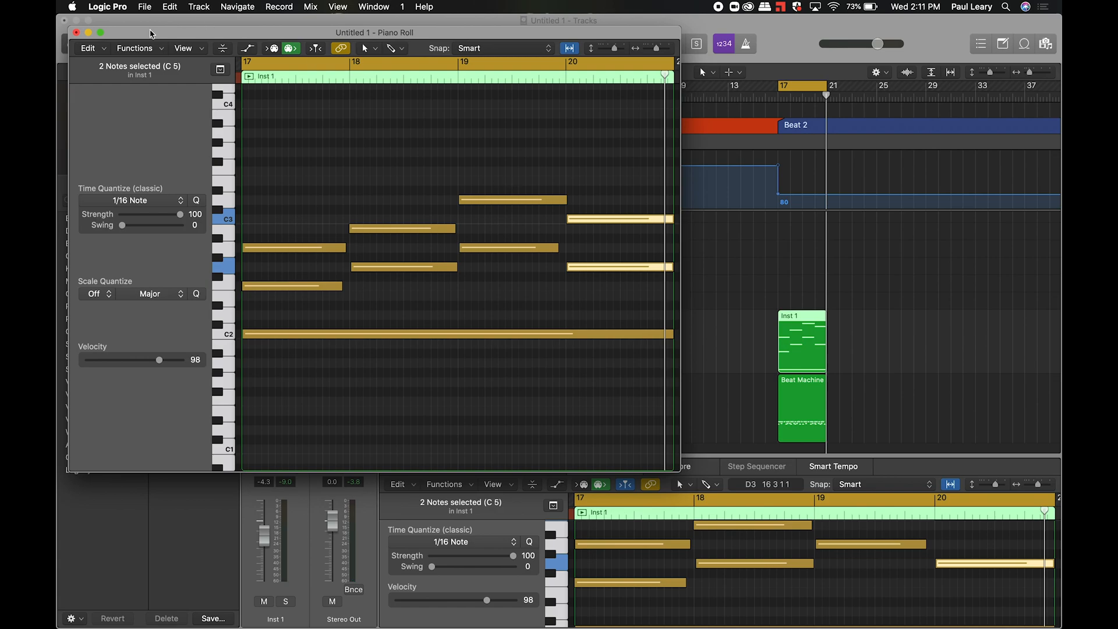
click(74, 31)
scroll(764, 318, down, 3)
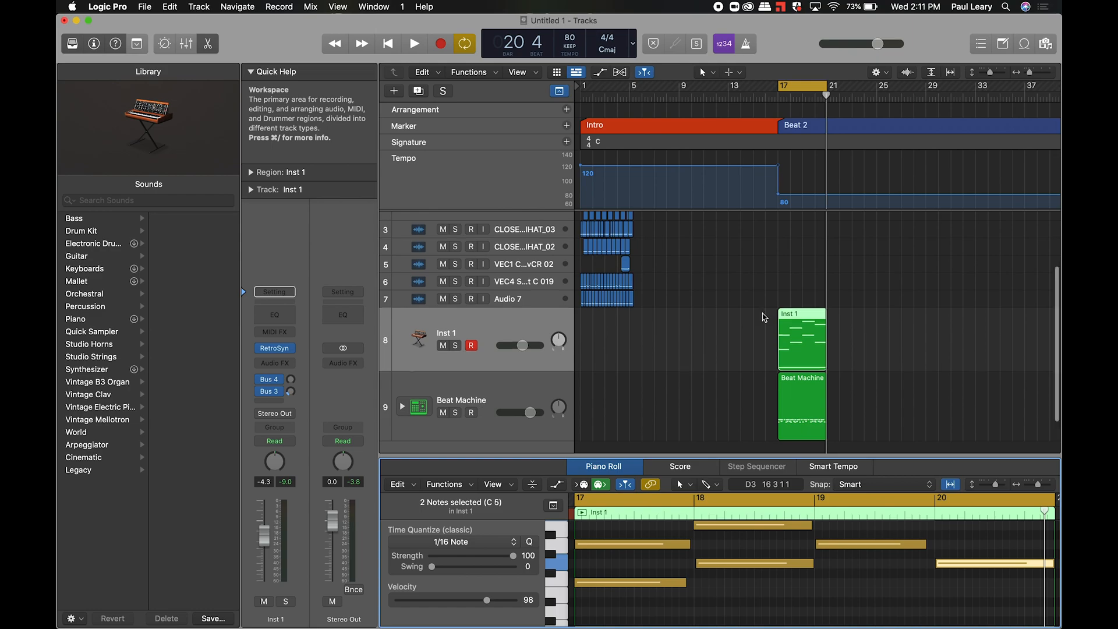
click(506, 341)
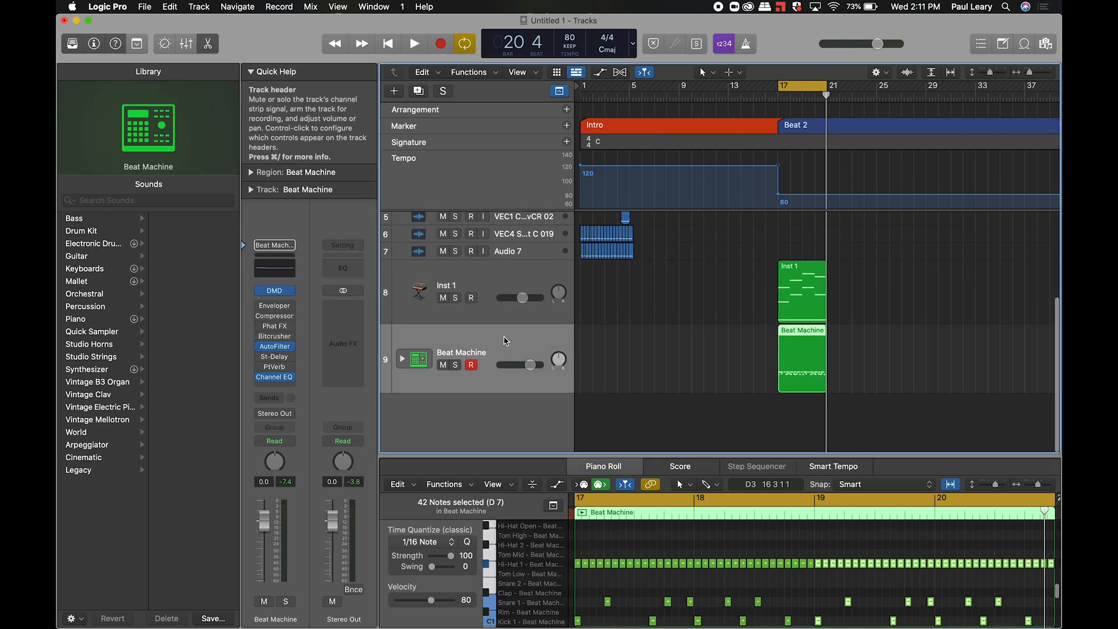
click(476, 288)
click(517, 353)
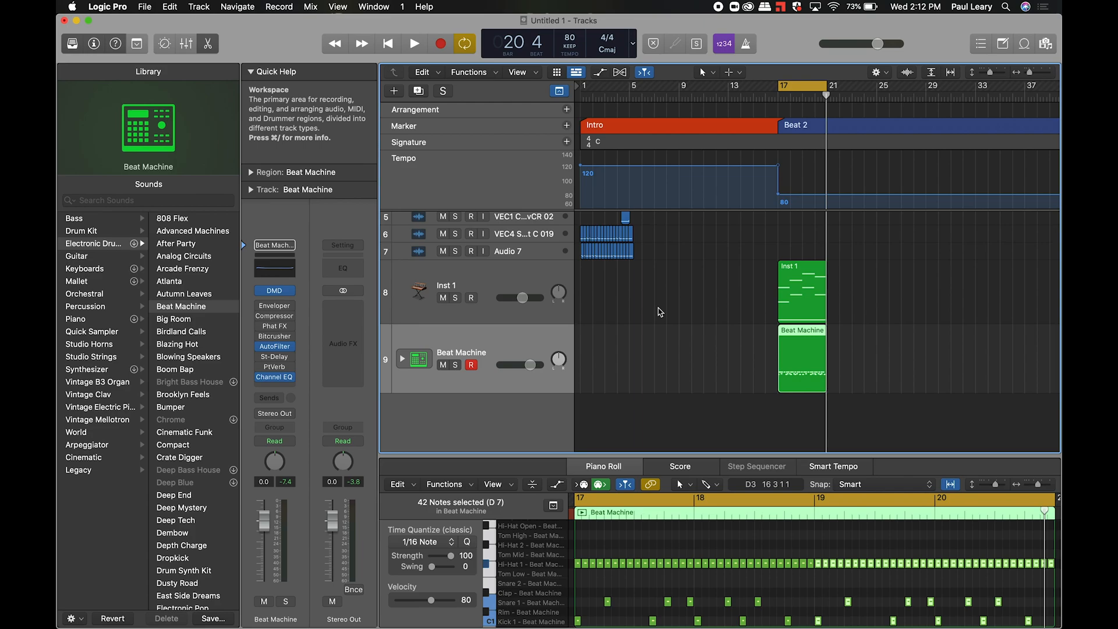
click(478, 282)
click(493, 337)
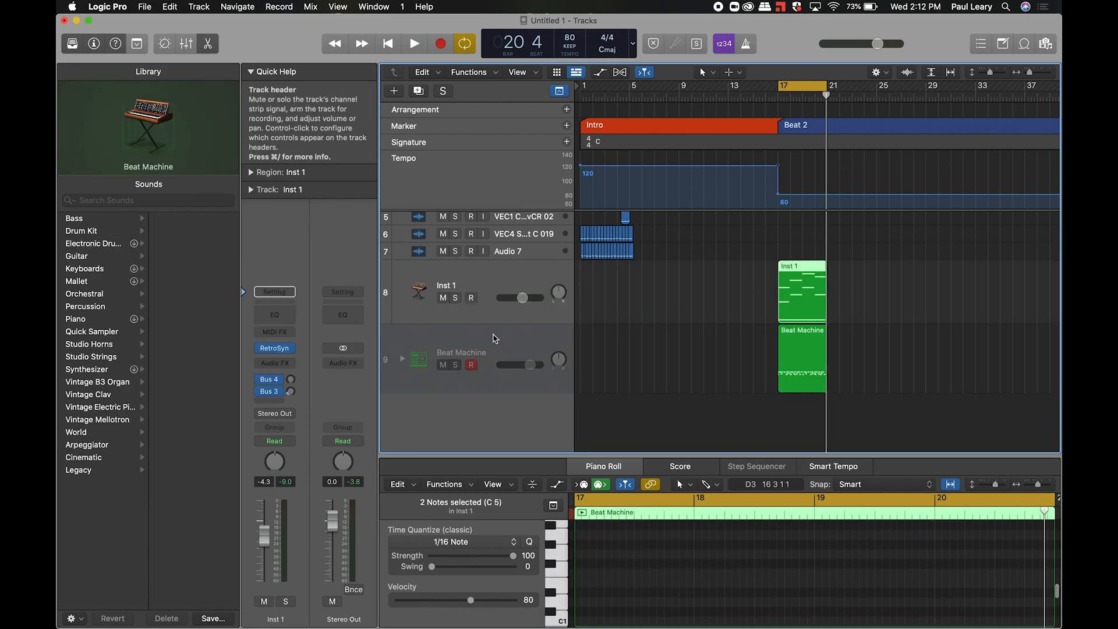
- Return the playhead to bar 1, turn off the cycle area, and zoom in on the four-bar sample beat
scroll(493, 337, up, 5)
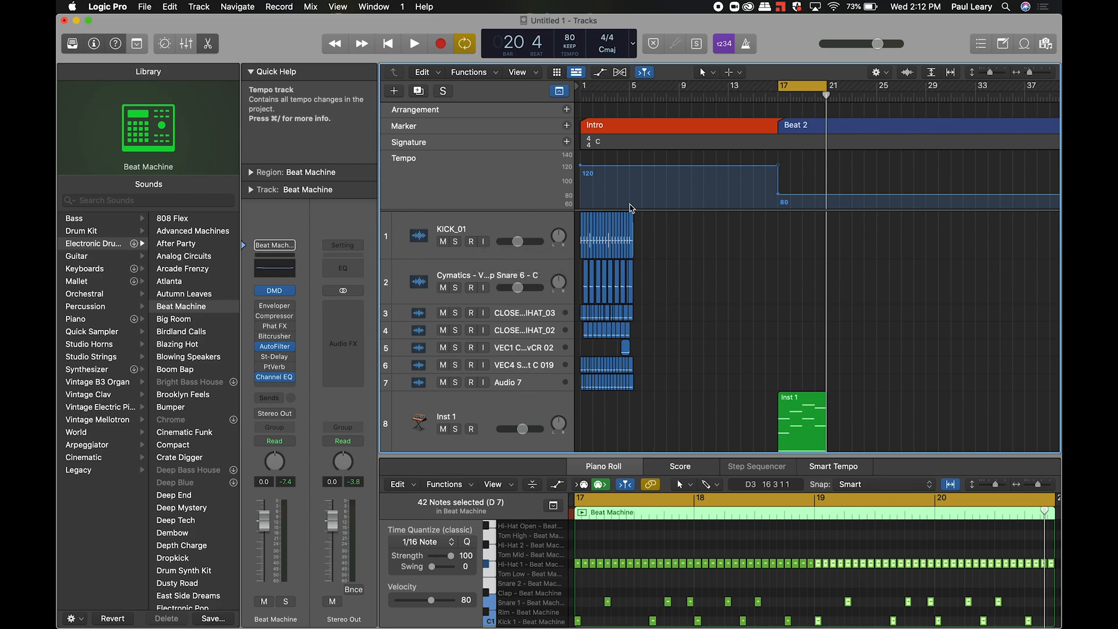
key(Return)
click(801, 86)
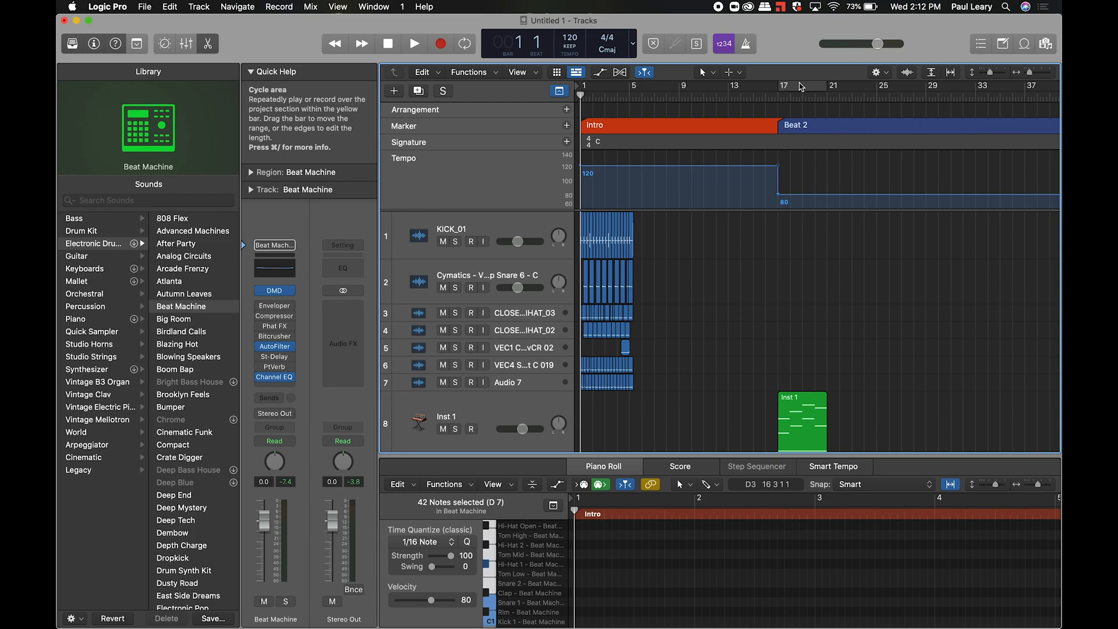
key(super+Right)
key(super+Right)
key(super+Right)
key(Return)
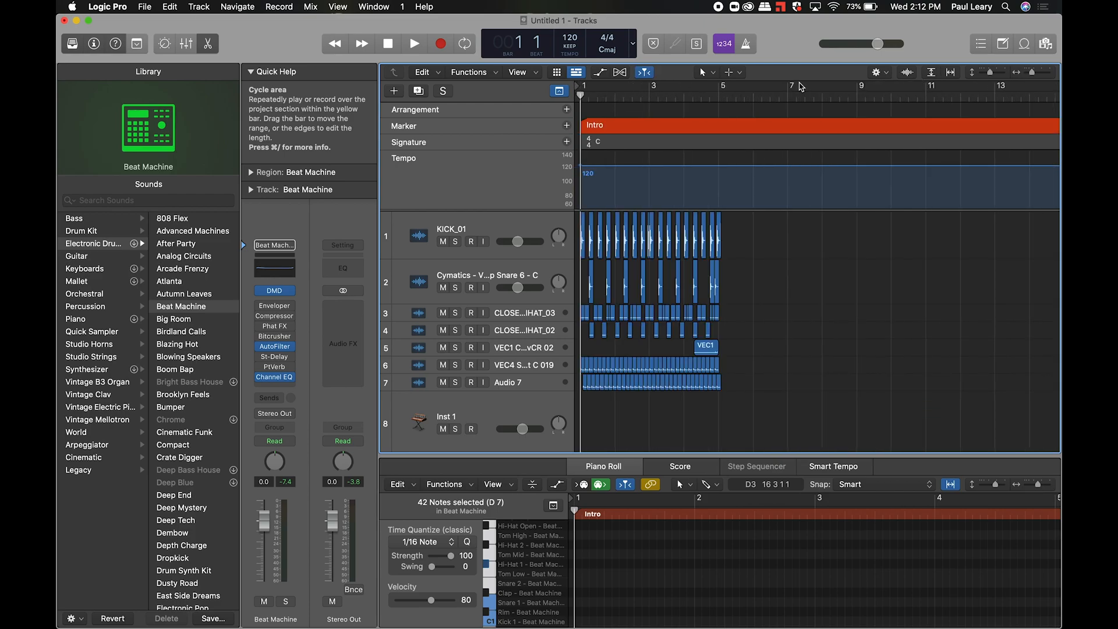
key(super+Right)
key(super+Right)
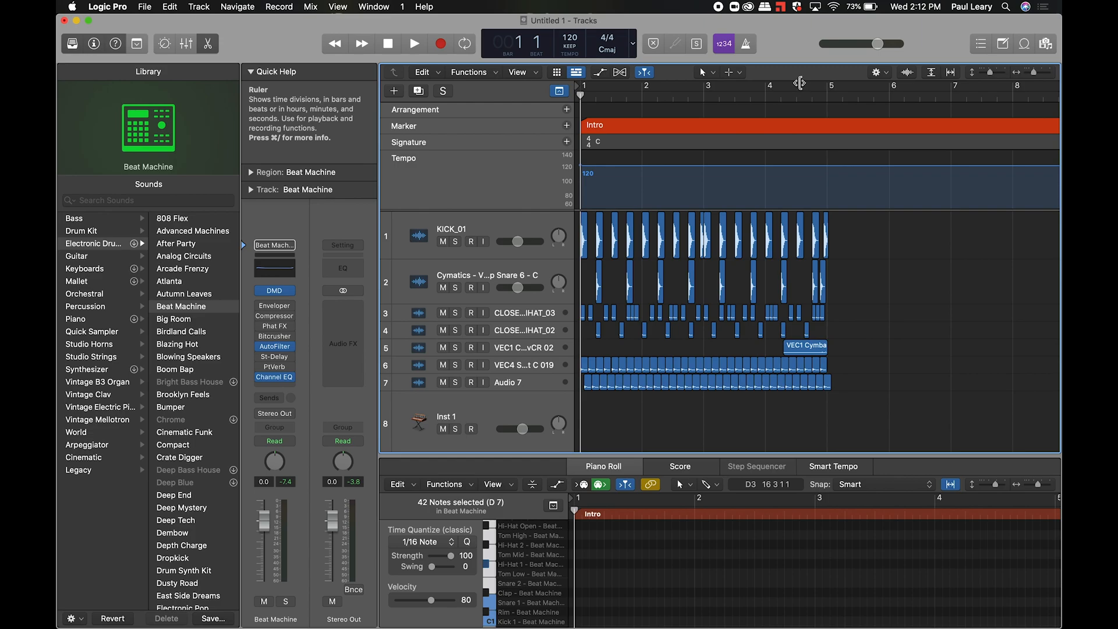
- Open the project's save dialog and examine the options for organizing the project and copying files into it
key(super+s)
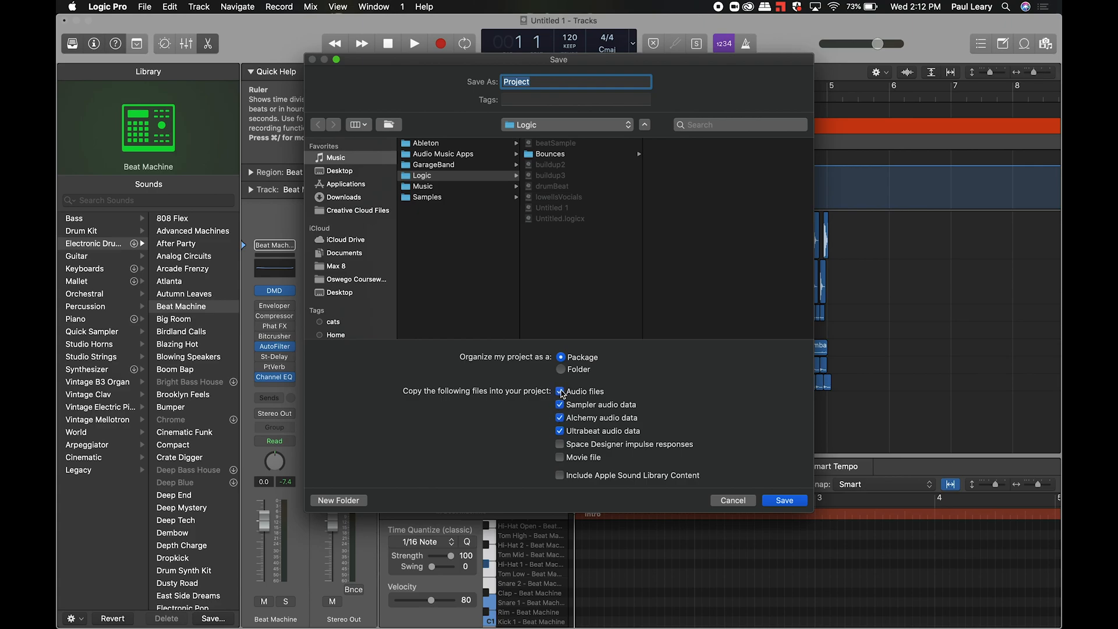
click(737, 501)
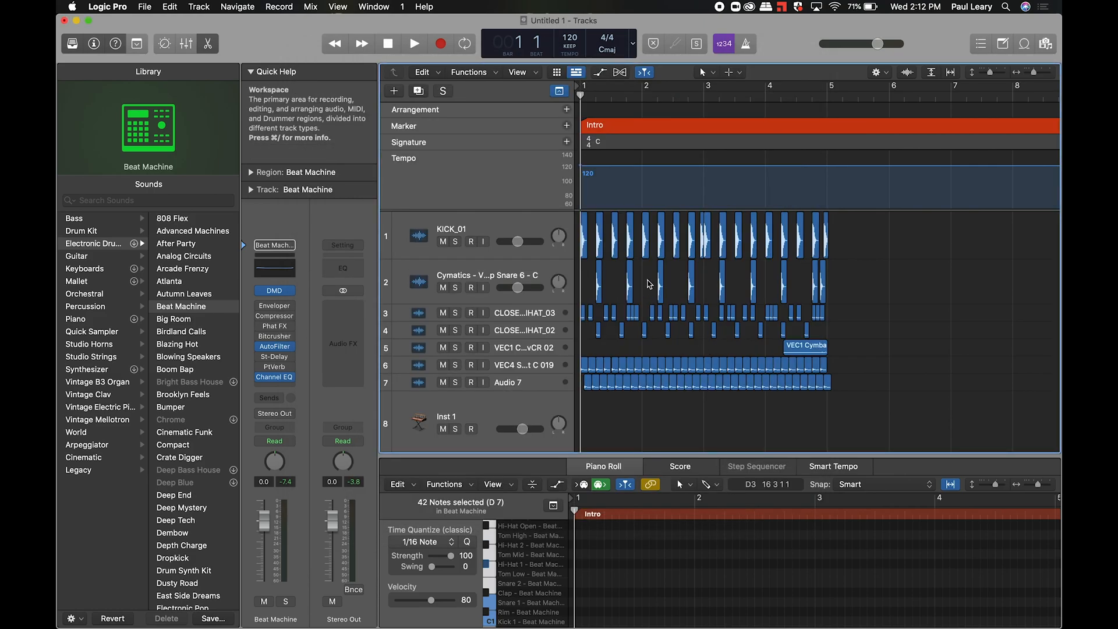
key(super+s)
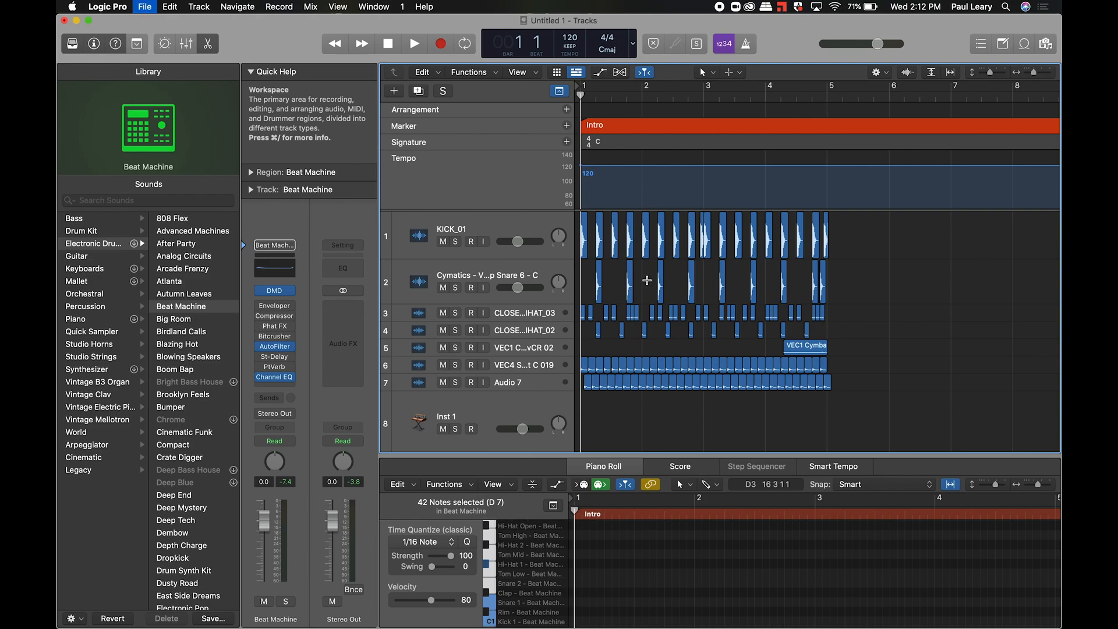